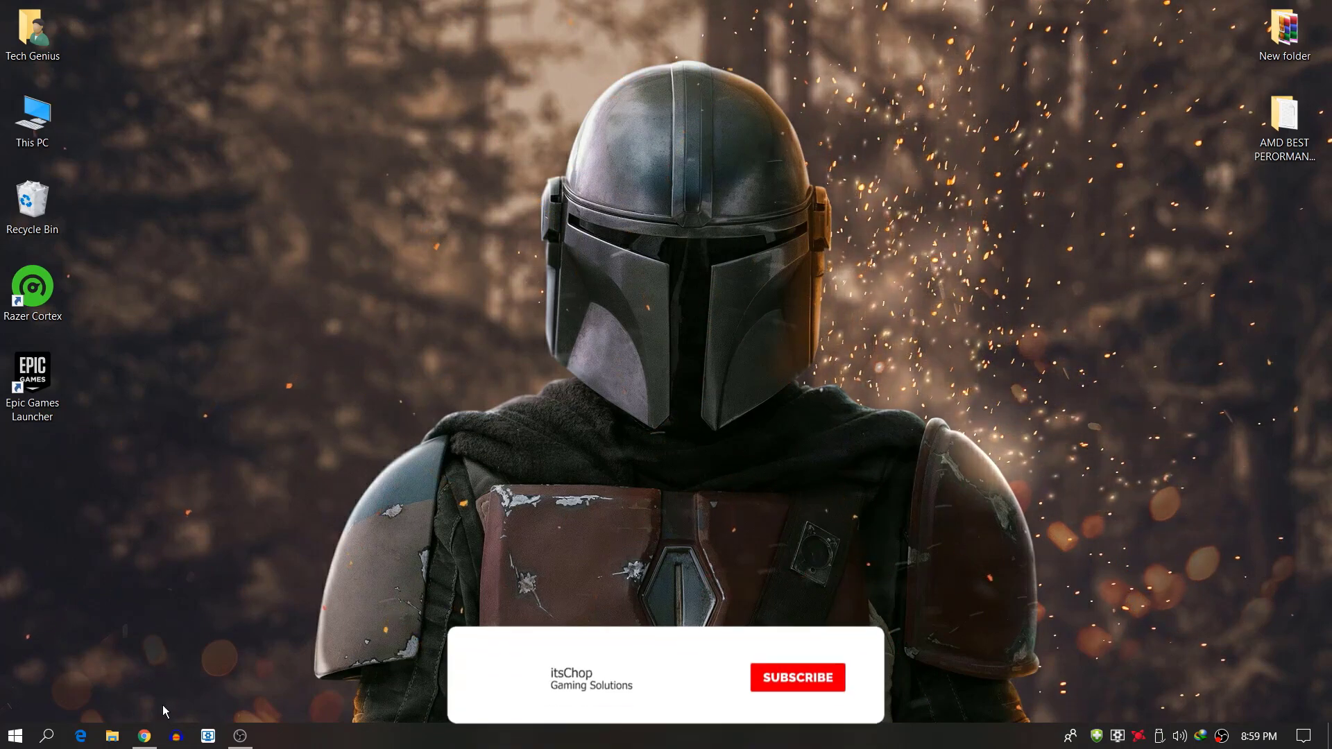
# Switch to Chrome and look through the itsChop YouTube channel page.
pyautogui.click(146, 736)
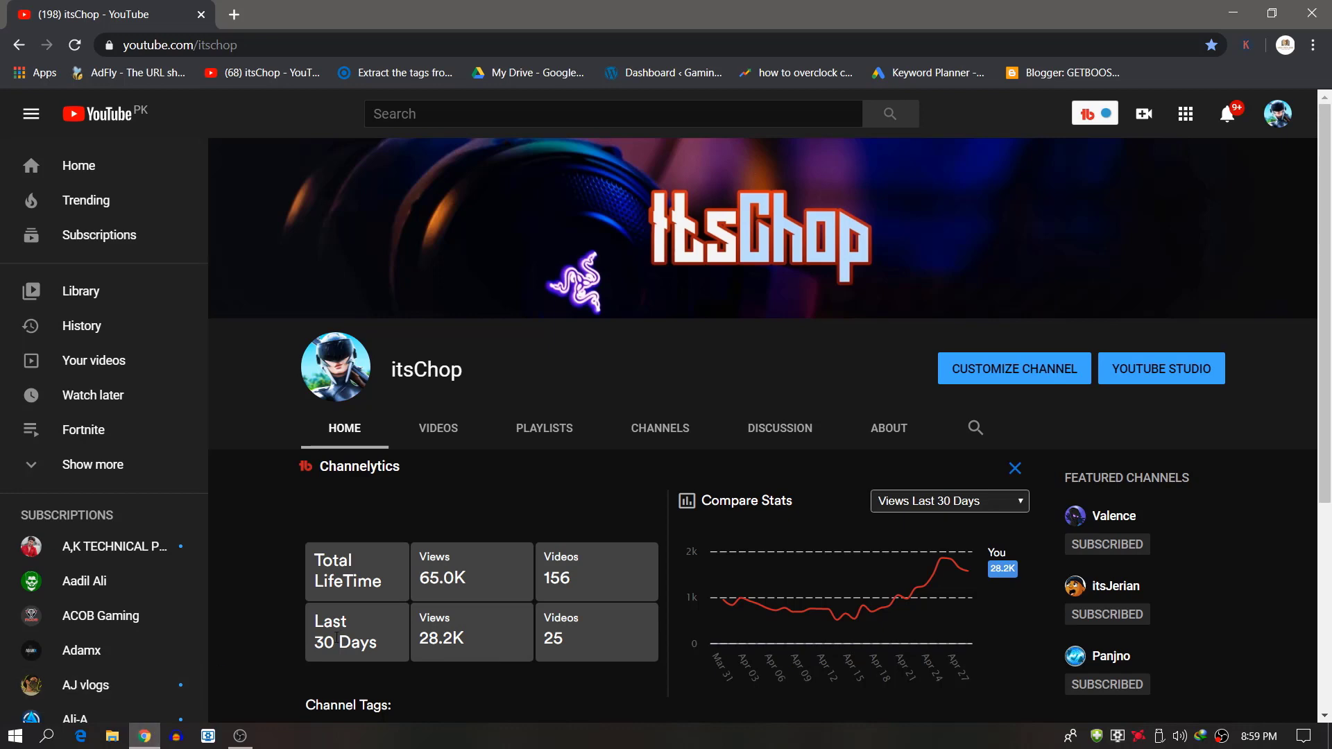
pyautogui.scroll(-5, 337, 638)
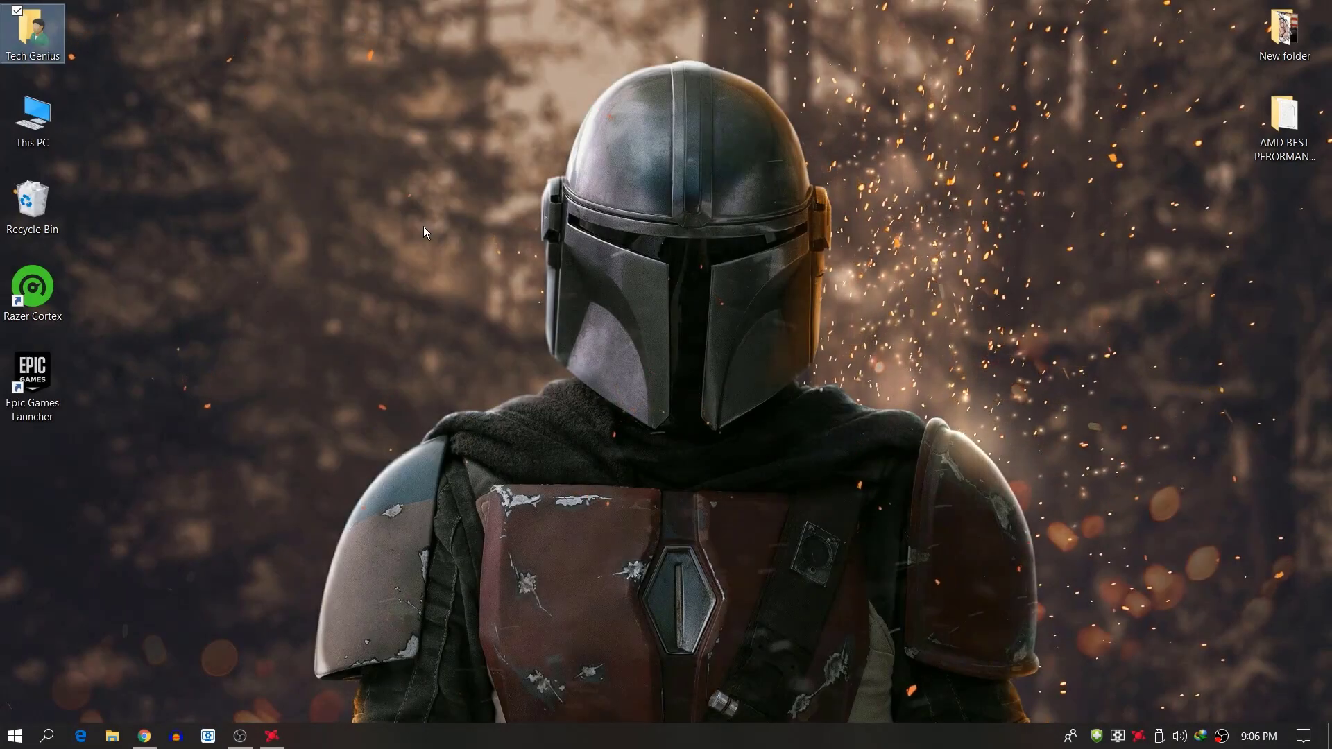
# On AMD's Drivers and Support page in Chrome, choose Radeon RX 560 in the product search.
pyautogui.click(143, 736)
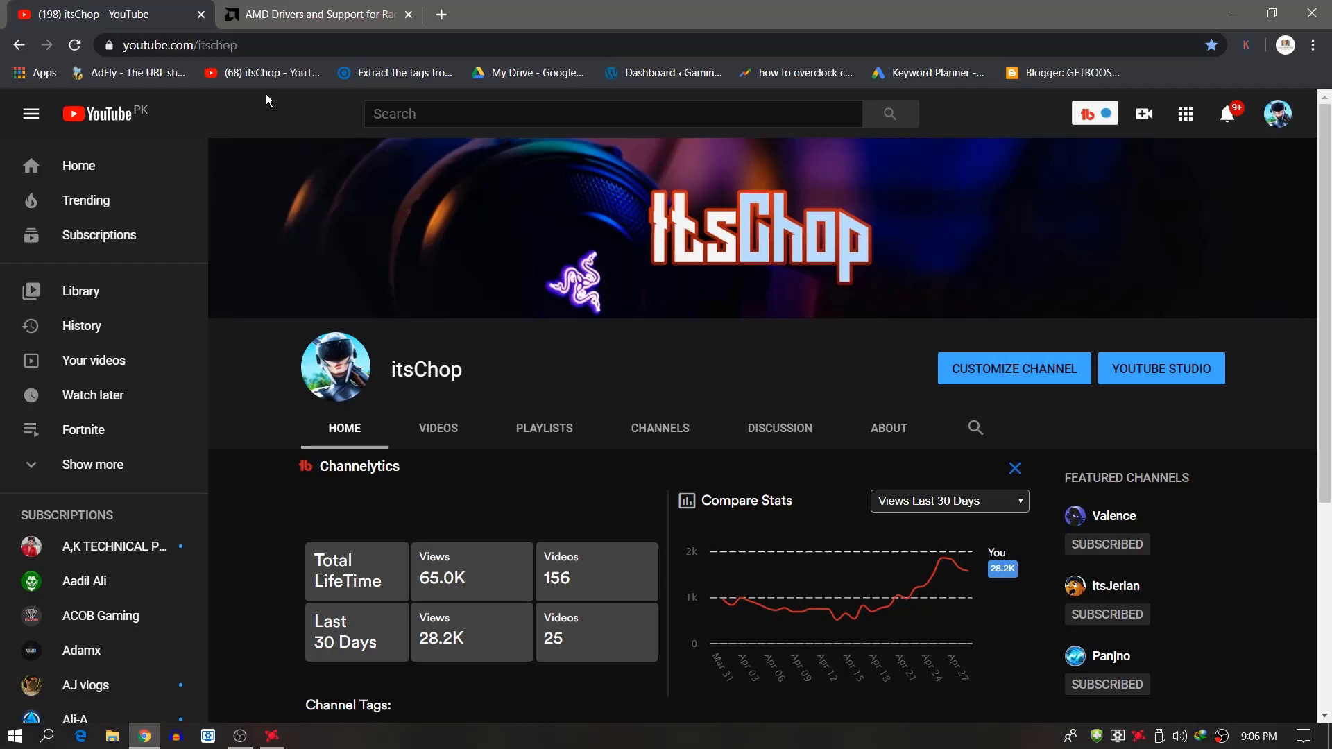
pyautogui.click(308, 20)
pyautogui.scroll(6, 380, 239)
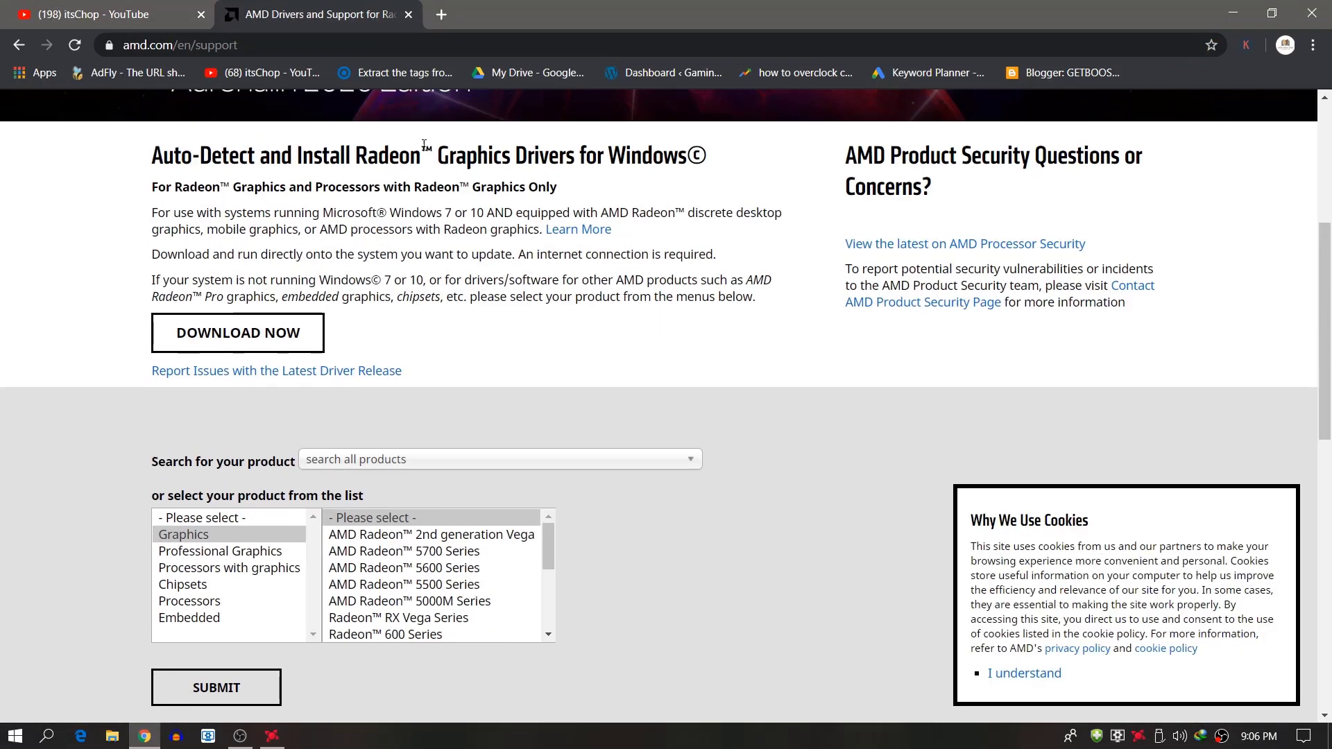
pyautogui.scroll(-4, 381, 295)
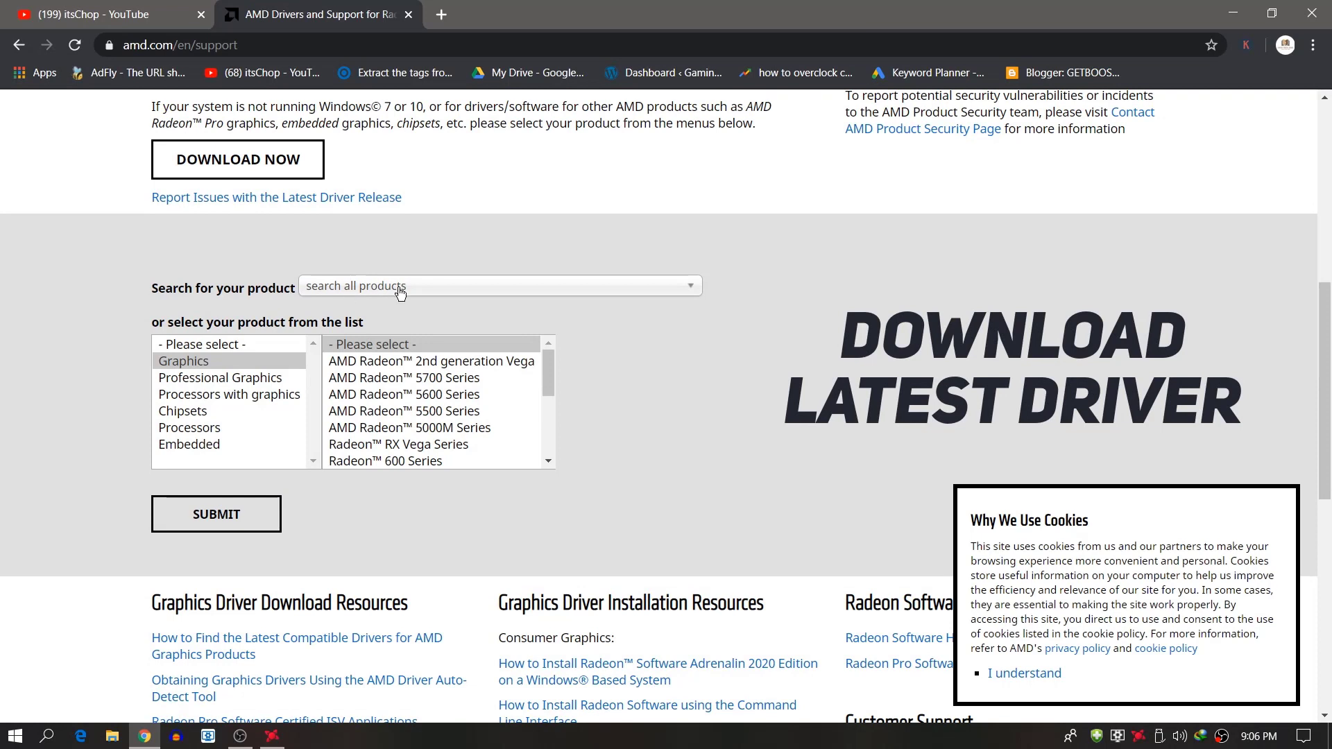
pyautogui.click(400, 291)
pyautogui.scroll(-3, 451, 409)
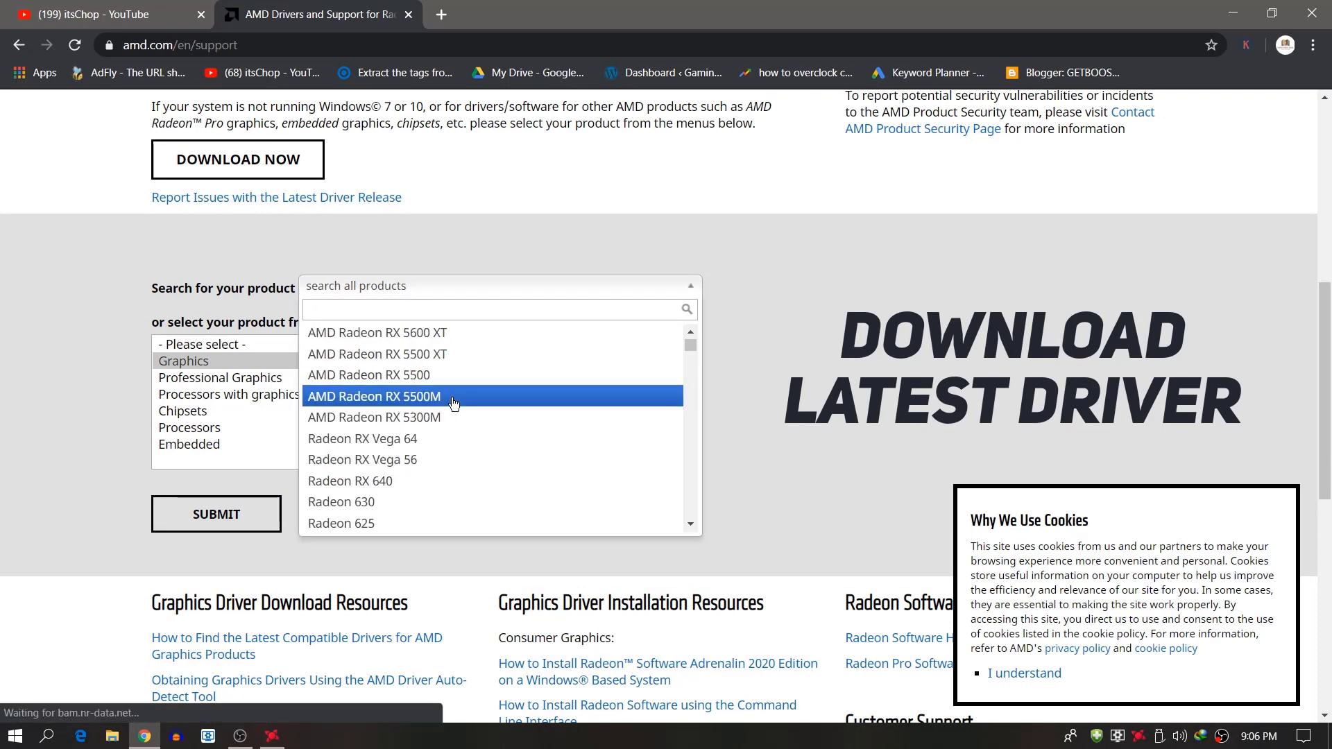
pyautogui.scroll(-2, 455, 414)
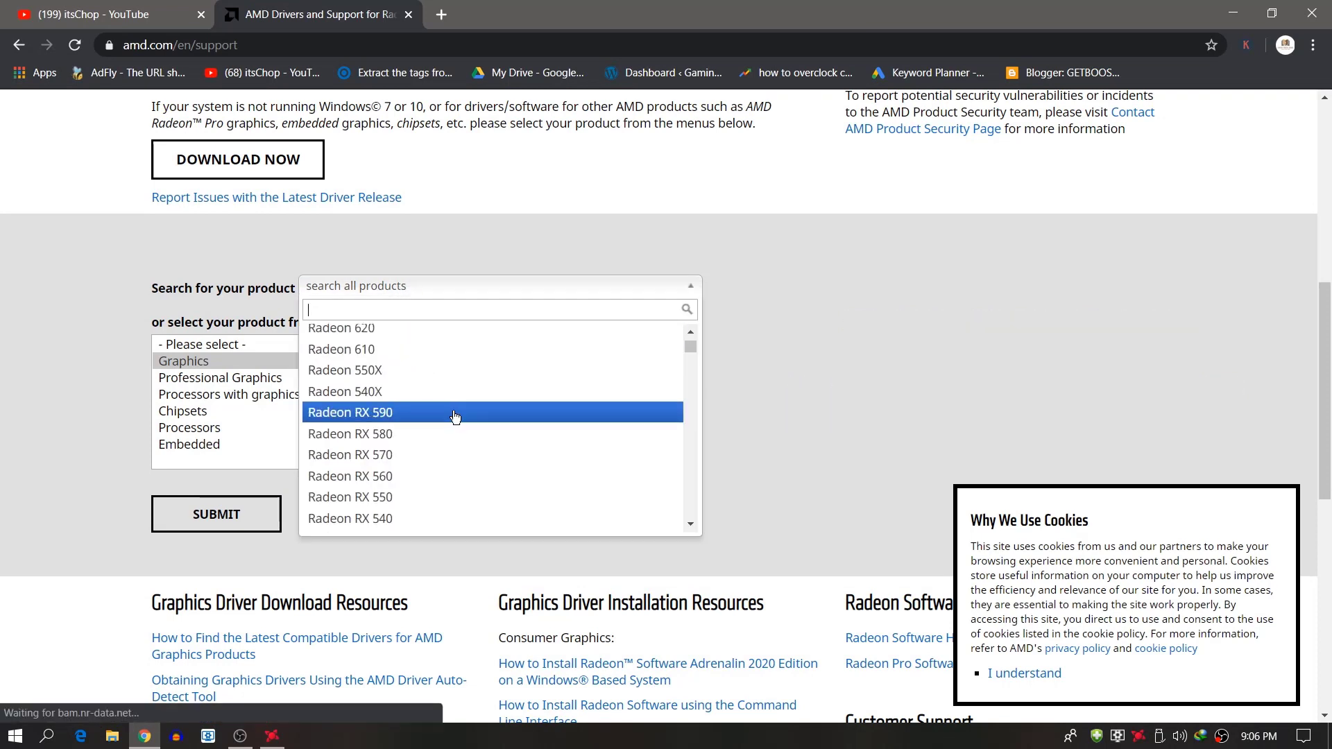
pyautogui.click(358, 483)
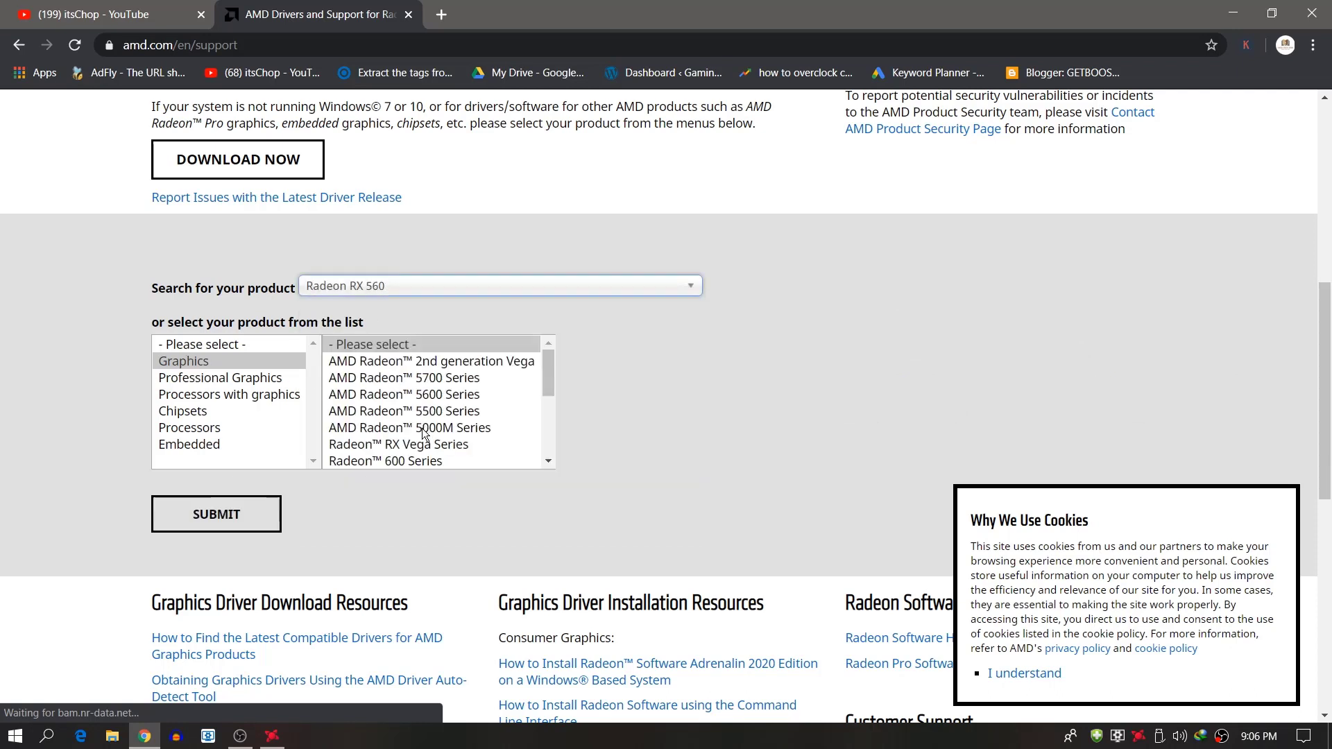
# Select Radeon 500 Series, Radeon RX 500 Series and Radeon RX 560 from the graphics product list, and submit the selection.
pyautogui.scroll(-2, 425, 433)
pyautogui.click(402, 393)
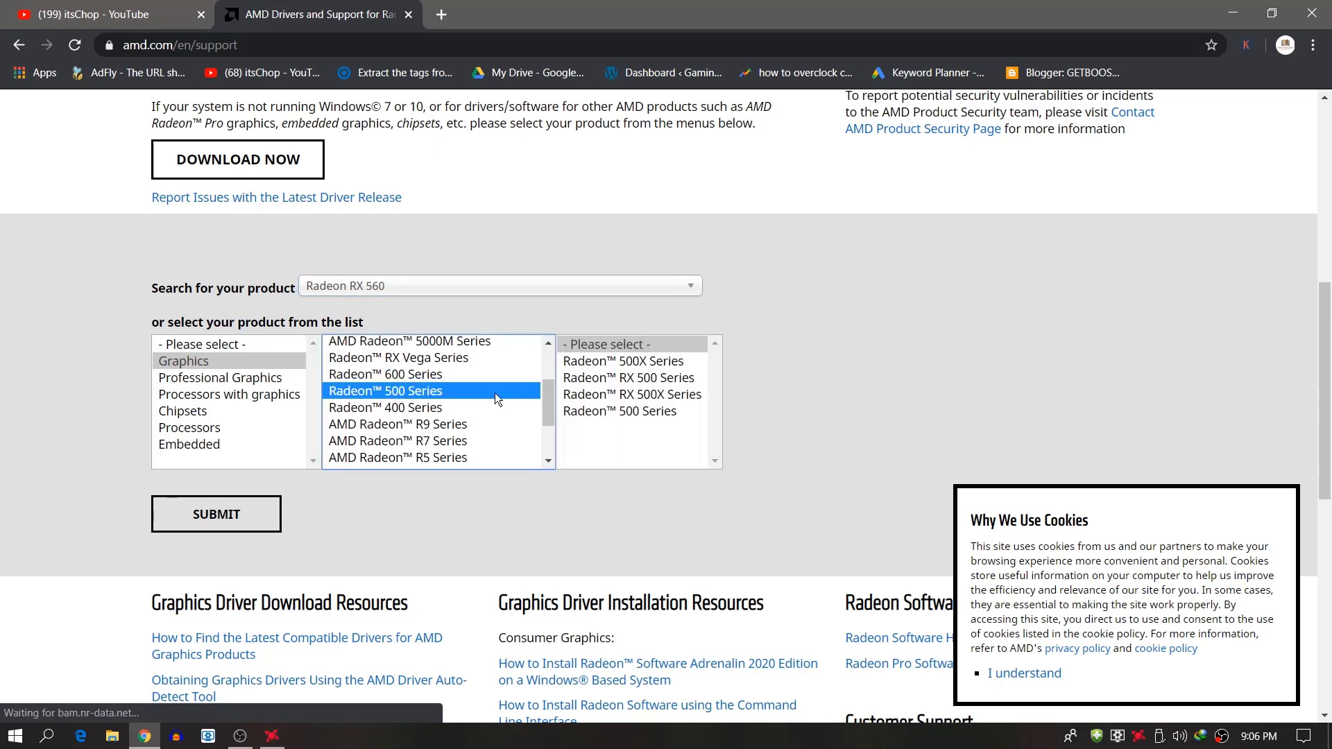
pyautogui.click(651, 381)
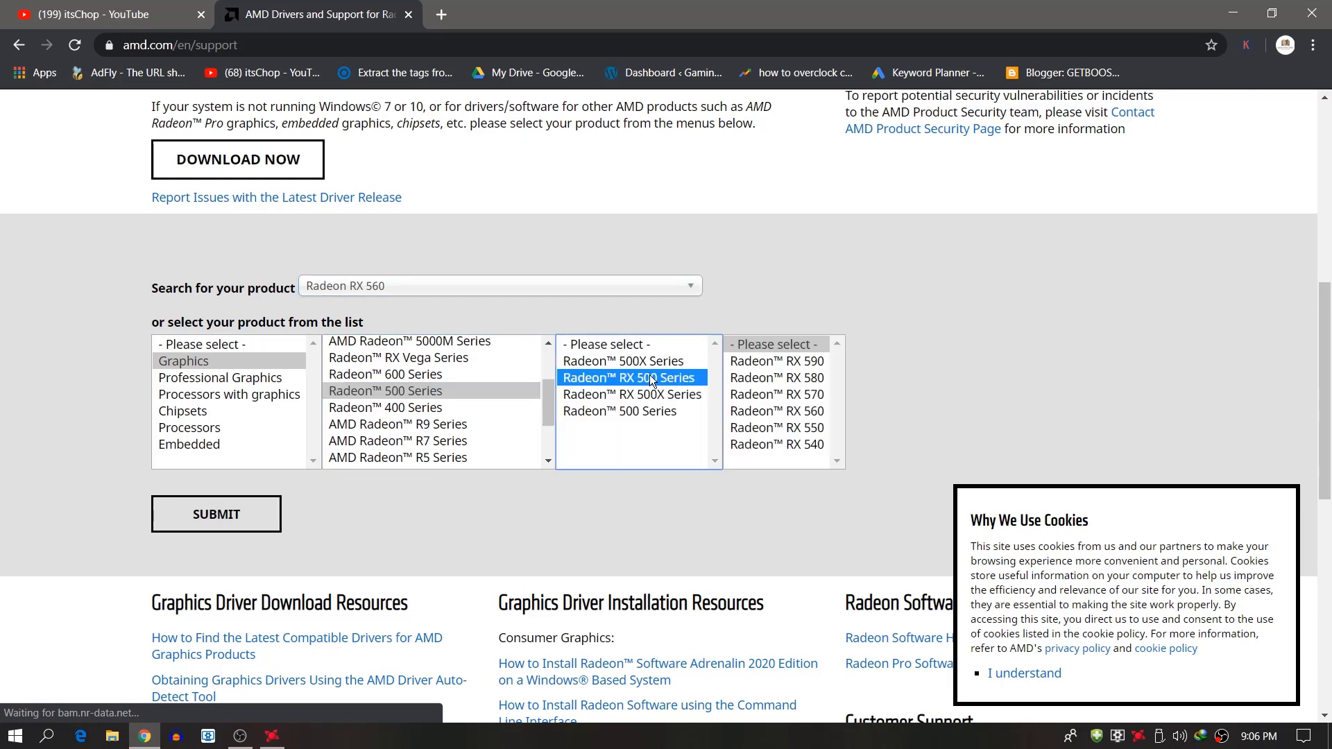
pyautogui.click(798, 416)
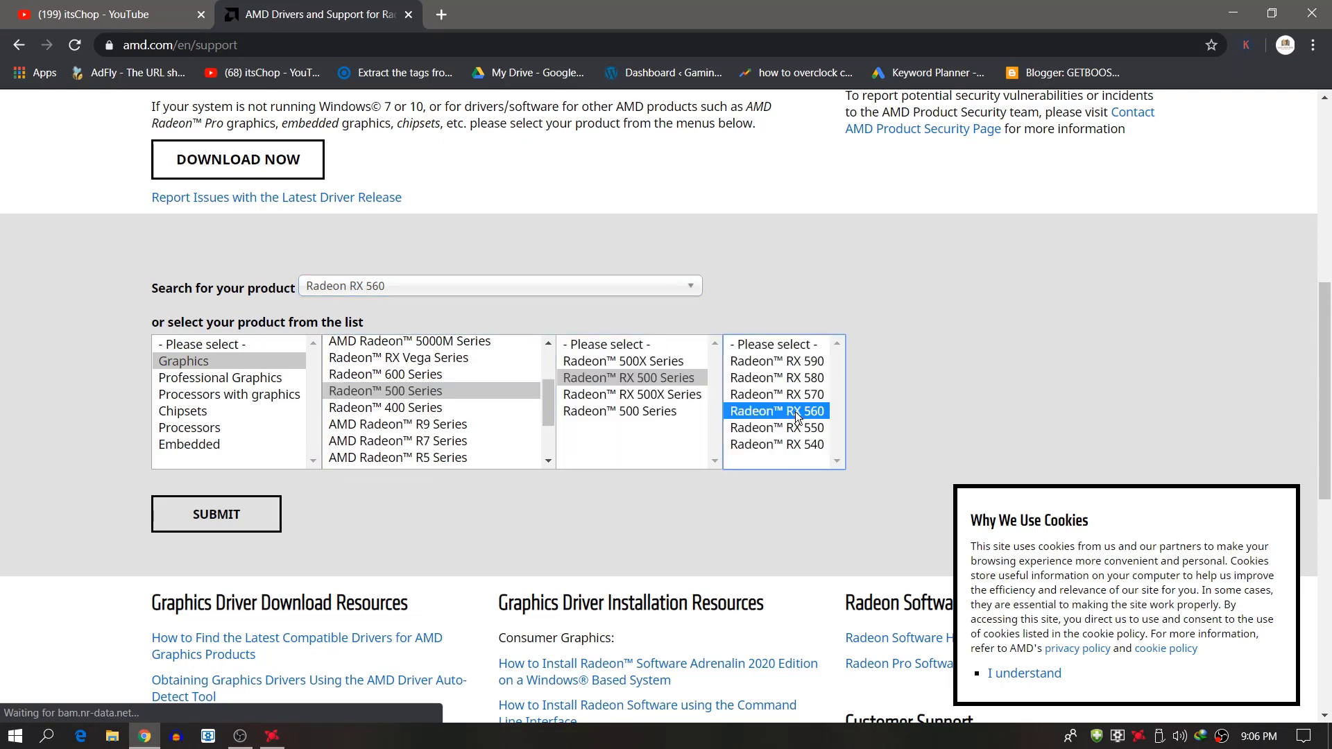
pyautogui.click(247, 515)
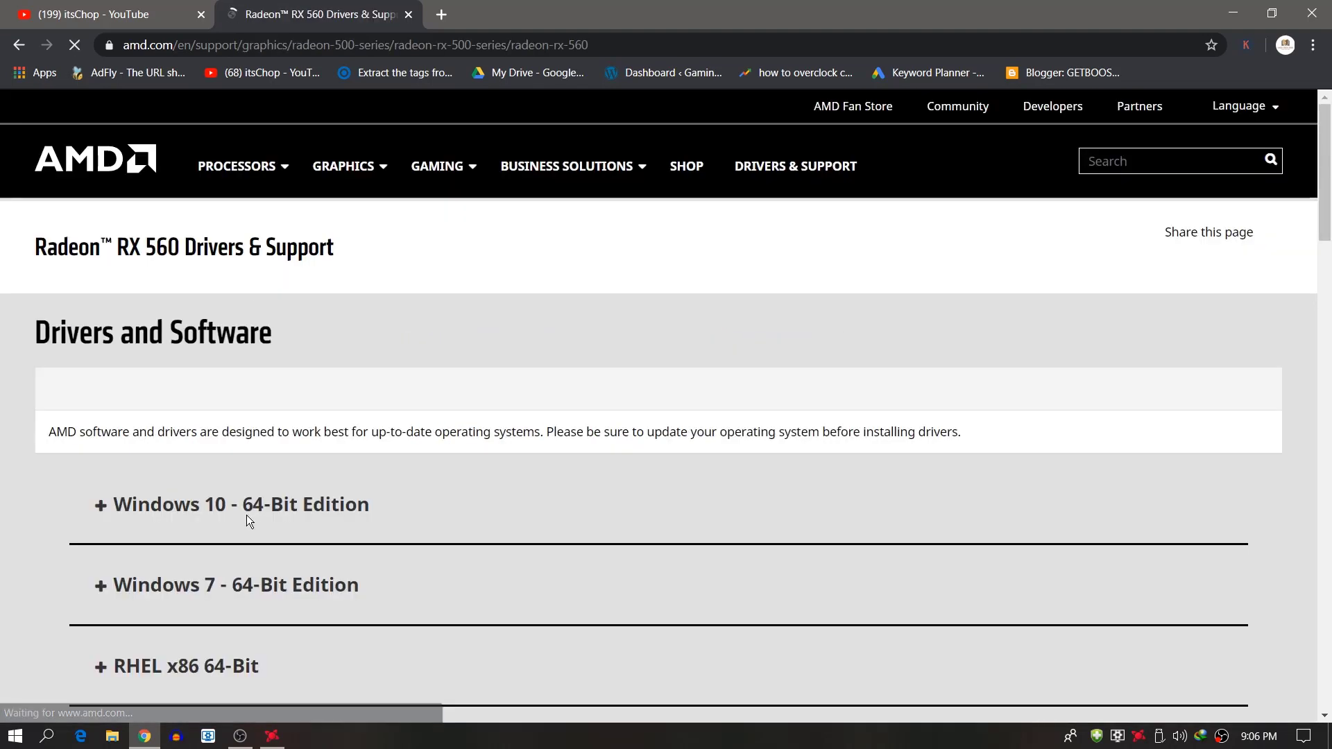
# Dismiss the feedback survey and start downloading Radeon Software Adrenalin 2020 Edition 20.4.2 Optional for Windows 10 64-Bit.
pyautogui.scroll(-2, 232, 430)
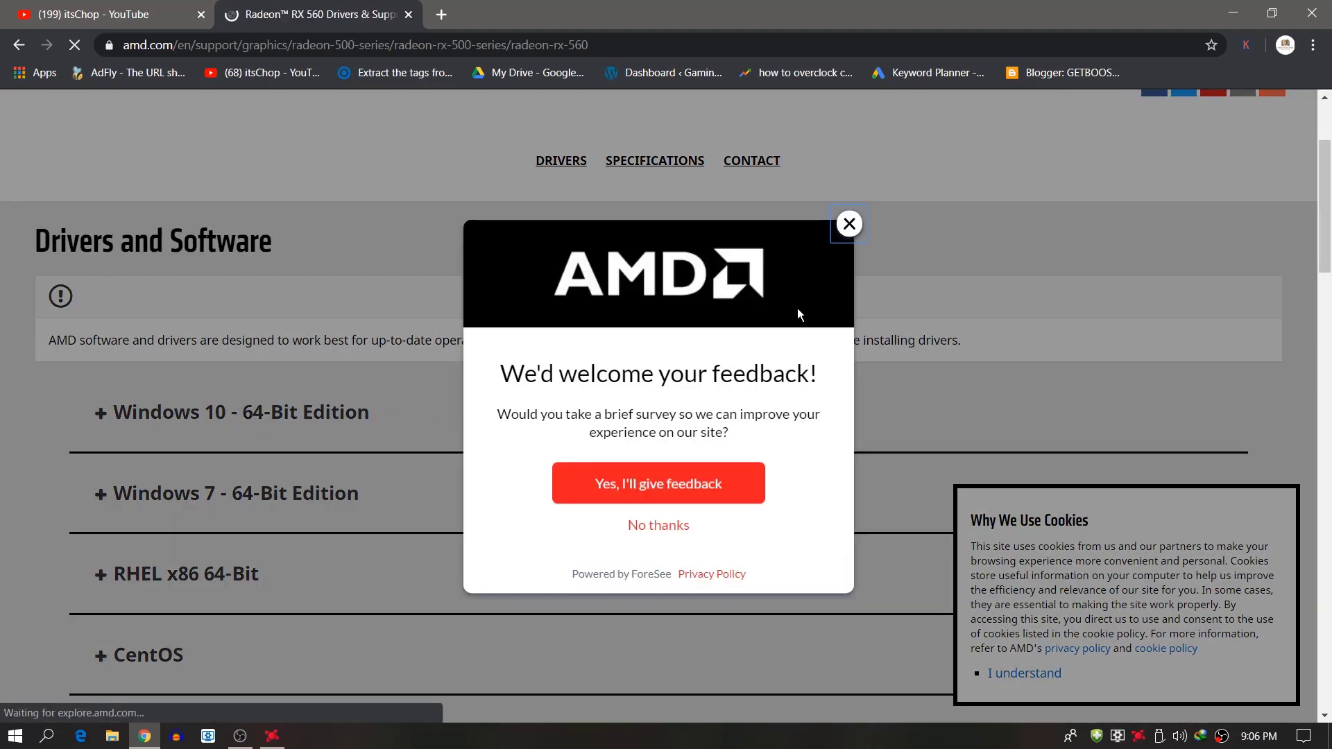
pyautogui.click(848, 233)
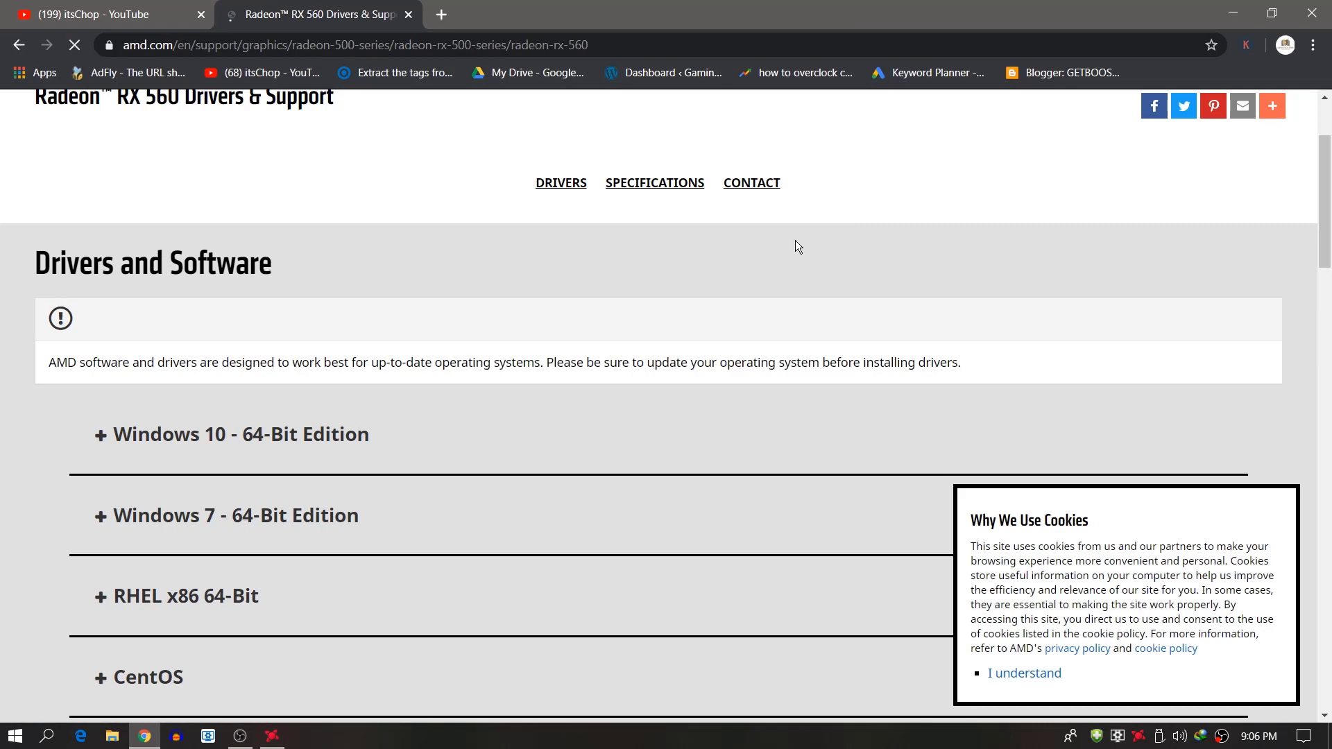
pyautogui.click(109, 439)
pyautogui.scroll(-3, 154, 422)
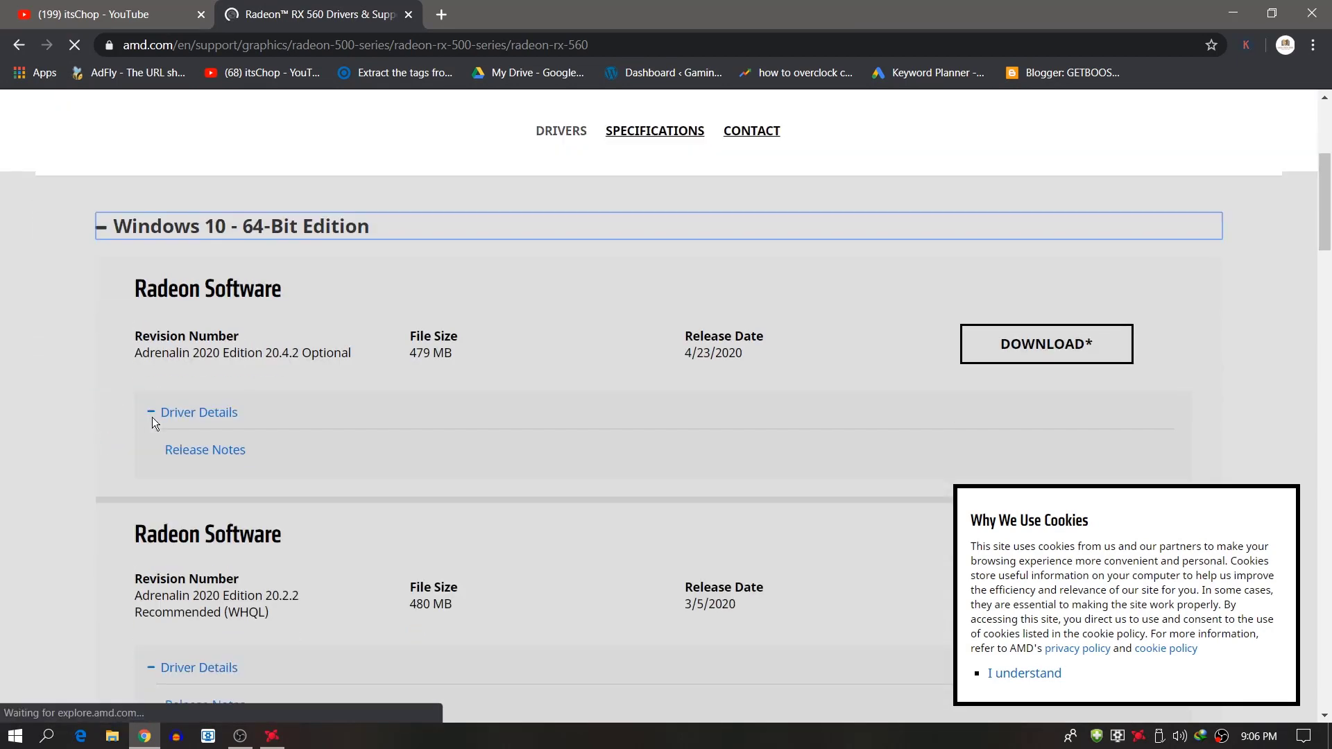
pyautogui.click(1092, 343)
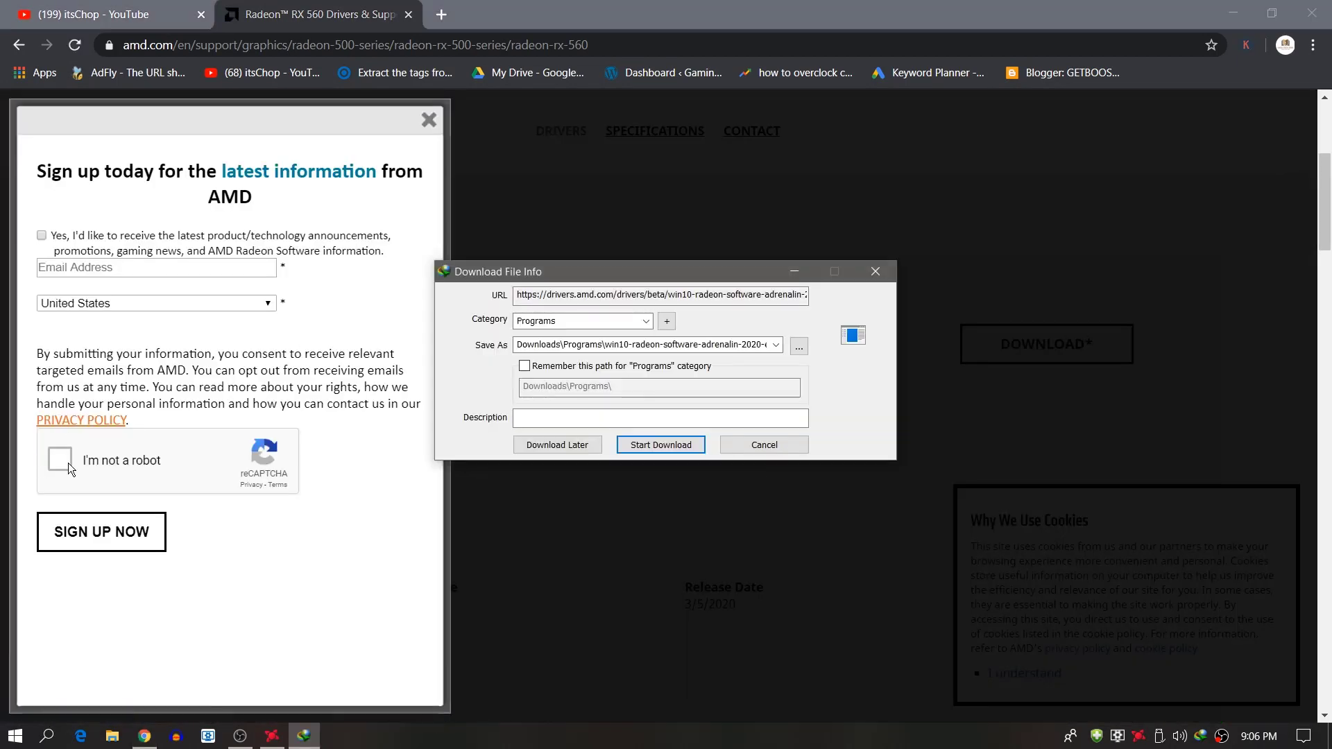
pyautogui.click(676, 444)
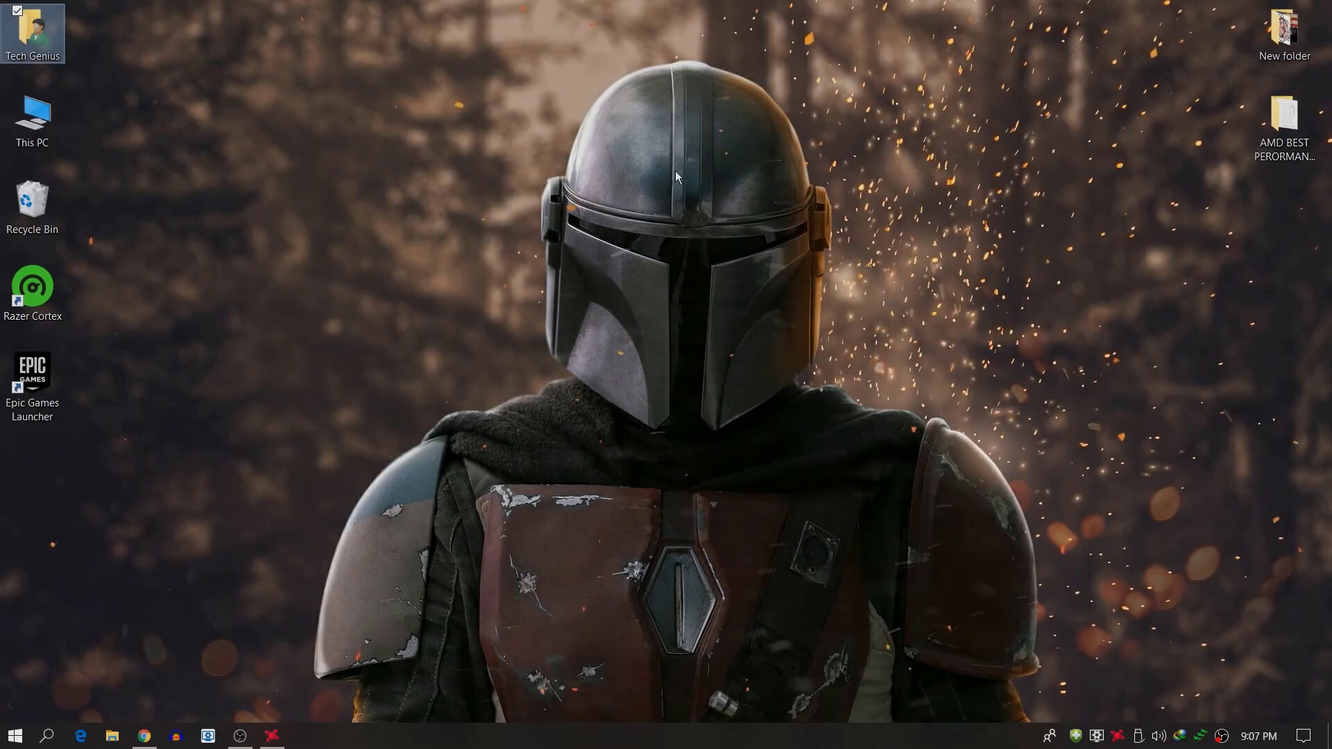
# Open Radeon Software from the desktop and perform a Factory Reset of all user settings and profiles.
pyautogui.rightClick(388, 192)
pyautogui.click(480, 207)
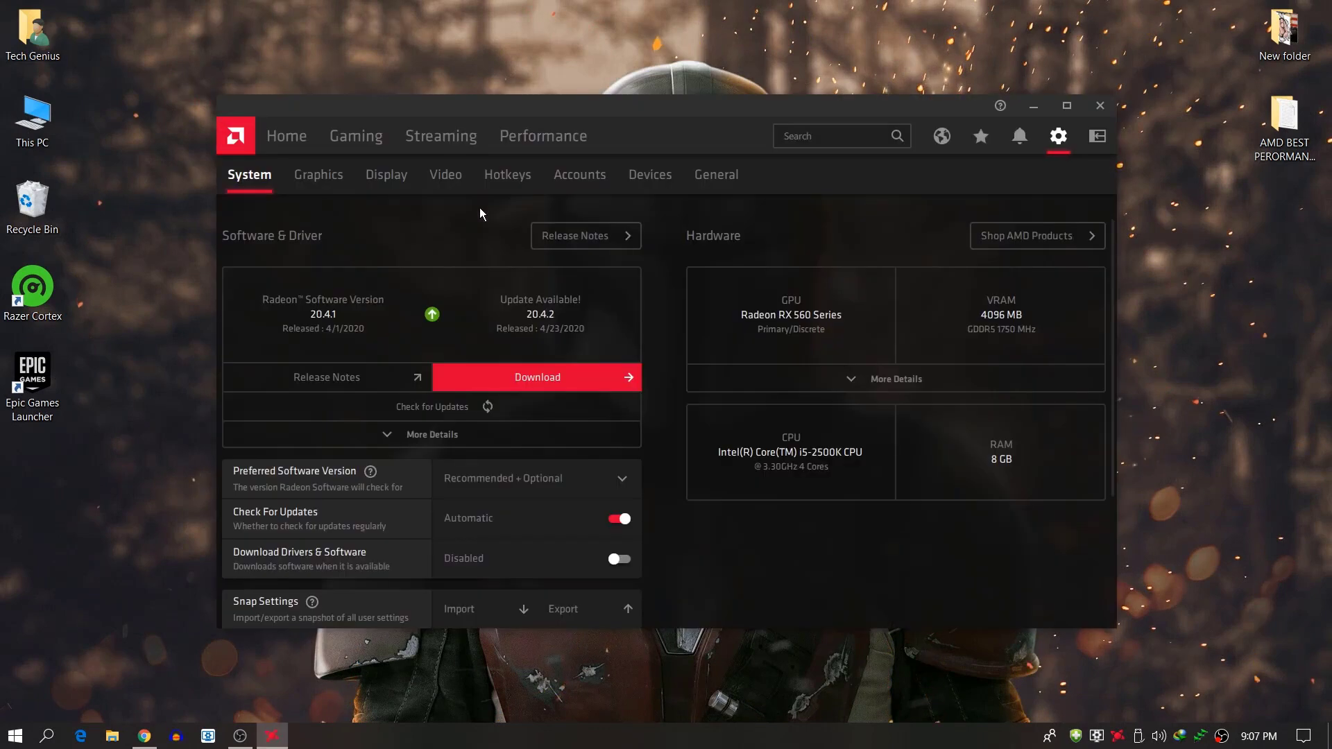
pyautogui.scroll(-5, 436, 261)
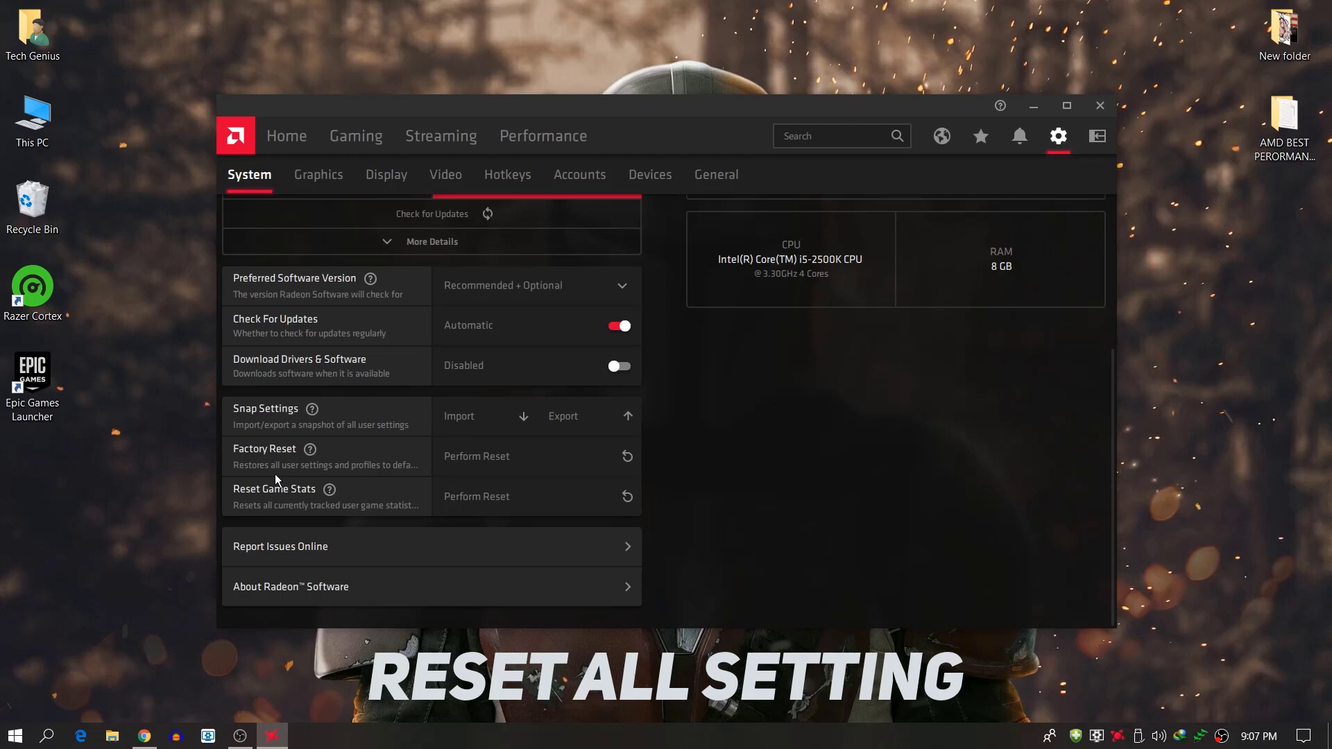
pyautogui.click(627, 456)
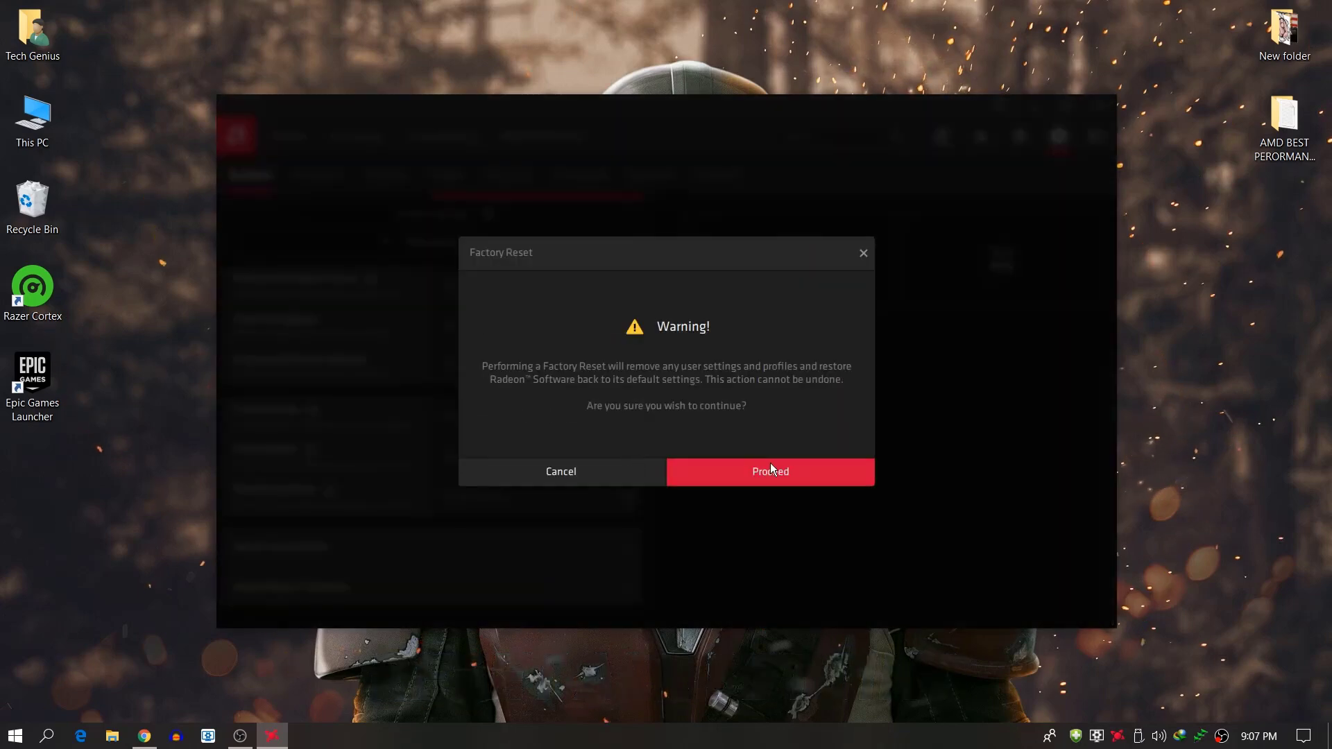
pyautogui.click(774, 475)
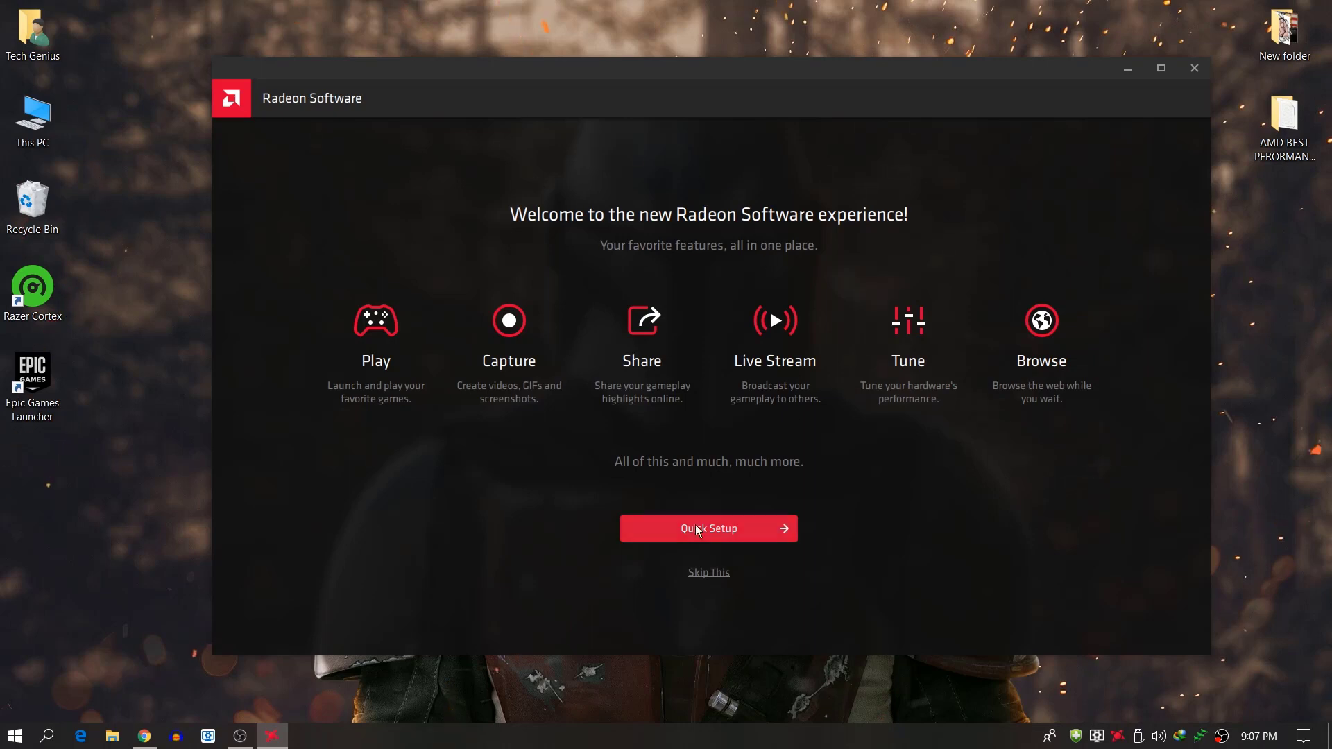
# Run the Radeon Software Quick Setup with the eSports profile.
pyautogui.click(714, 527)
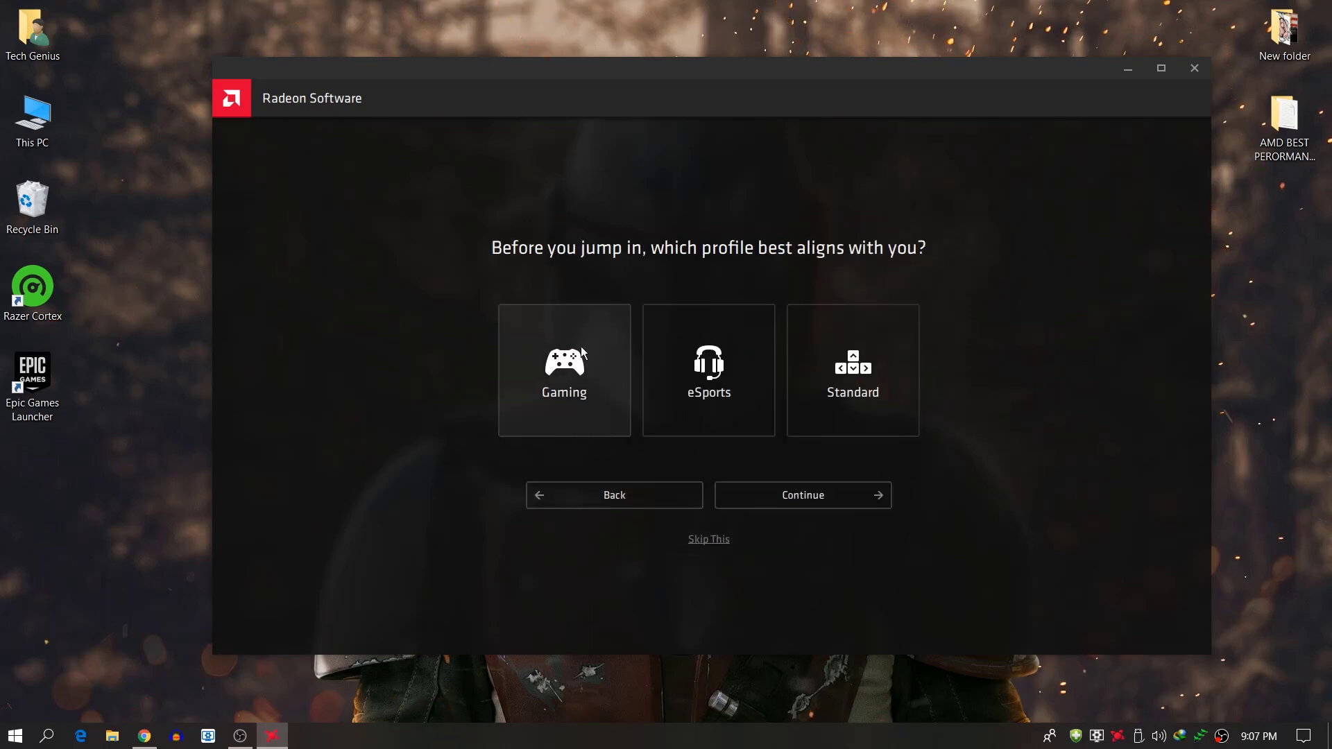
pyautogui.click(706, 406)
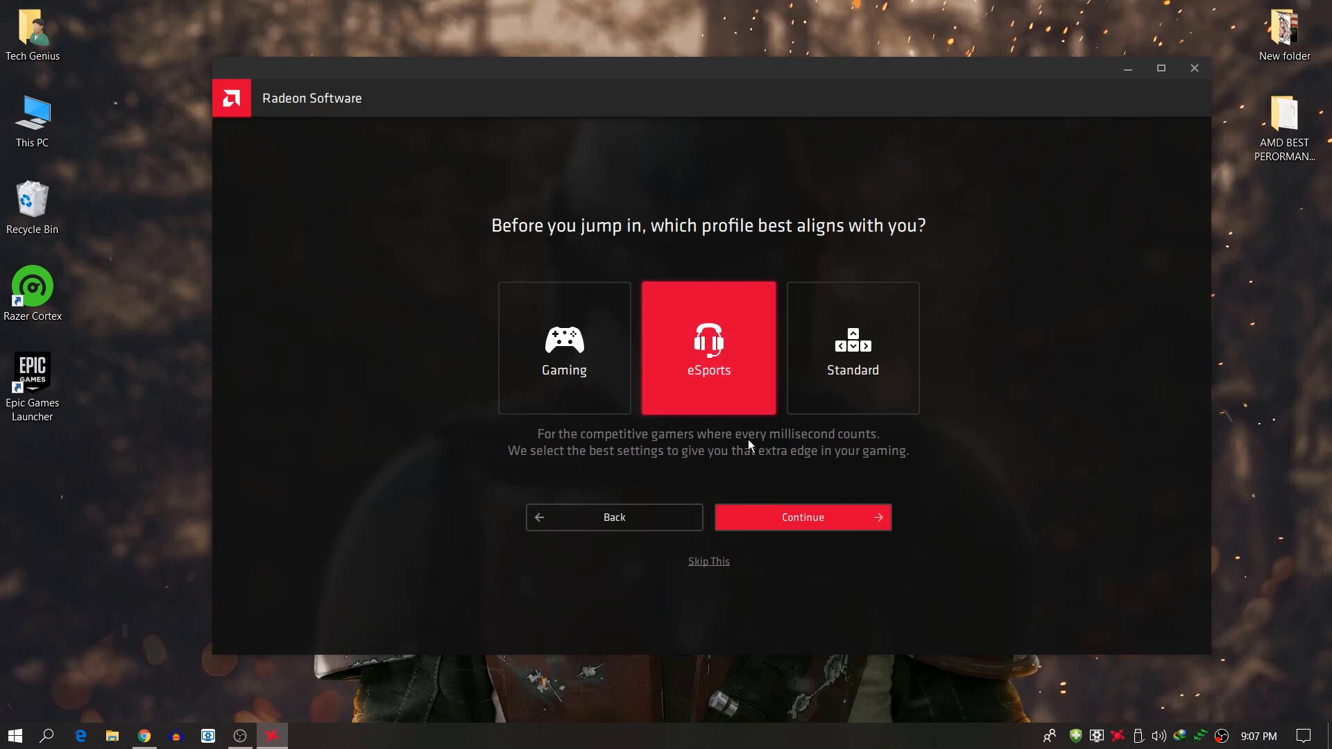
pyautogui.click(801, 522)
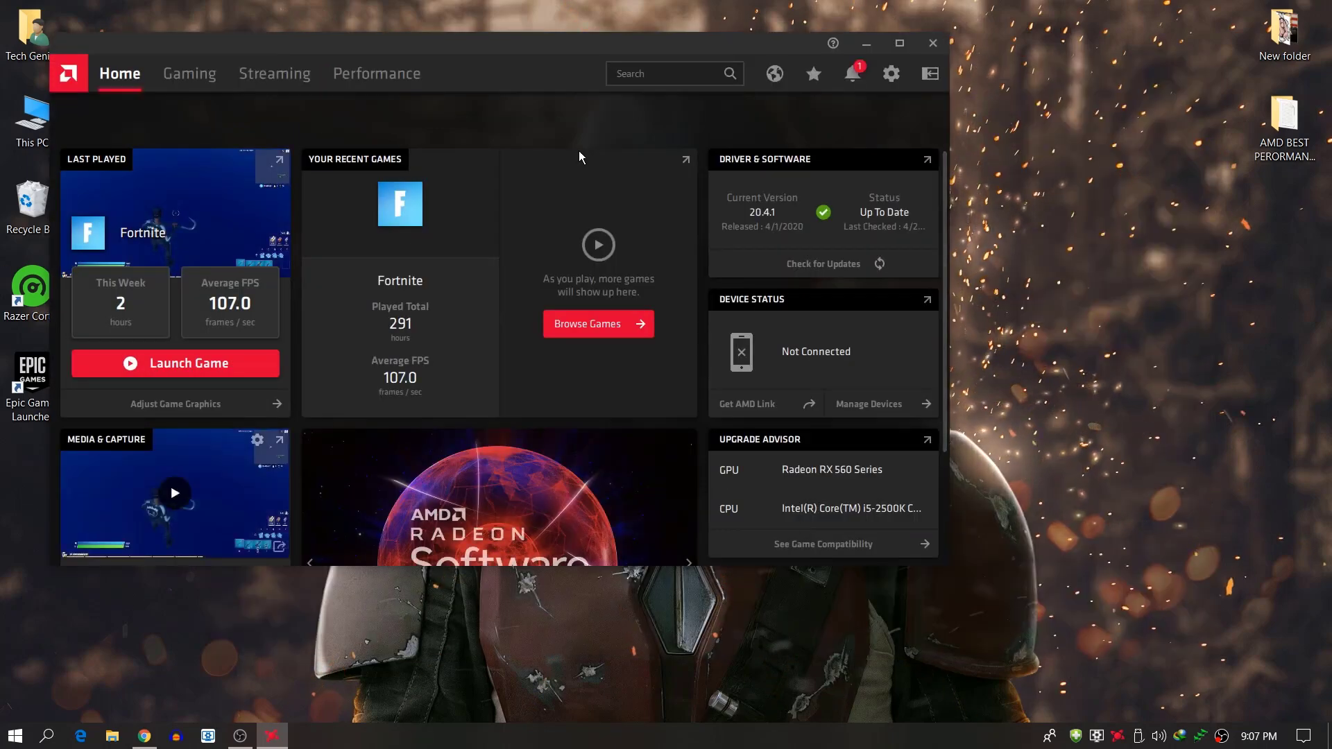
# Set Wait for Vertical Refresh to Always off in the global graphics settings.
pyautogui.moveTo(560, 50); pyautogui.dragTo(772, 92)
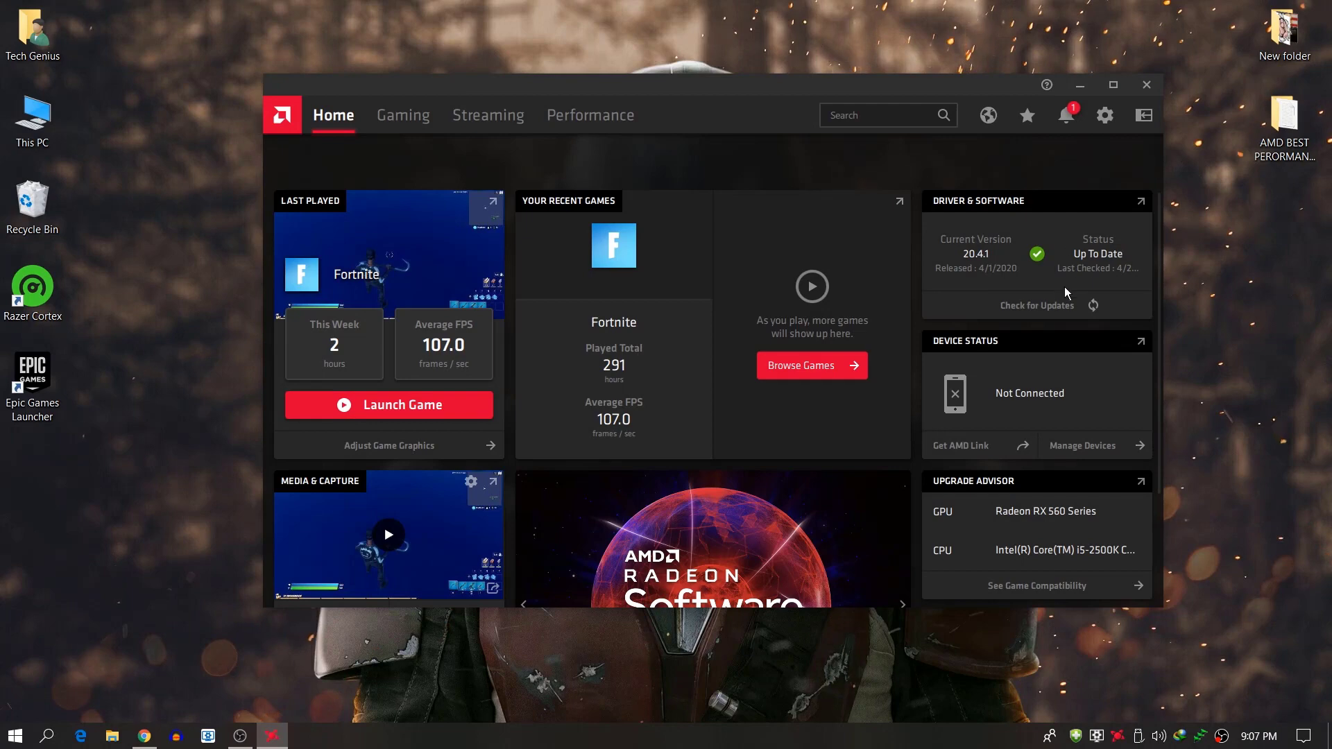
pyautogui.click(1108, 117)
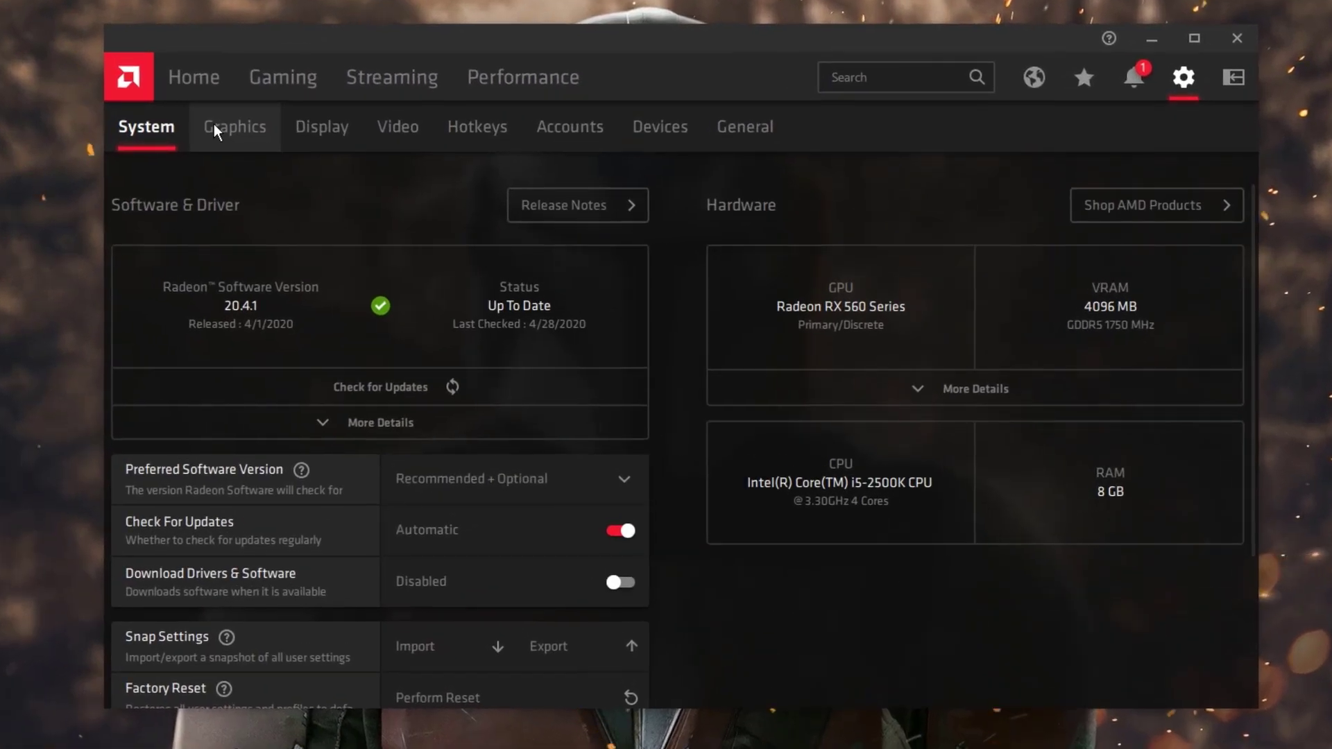
pyautogui.click(351, 157)
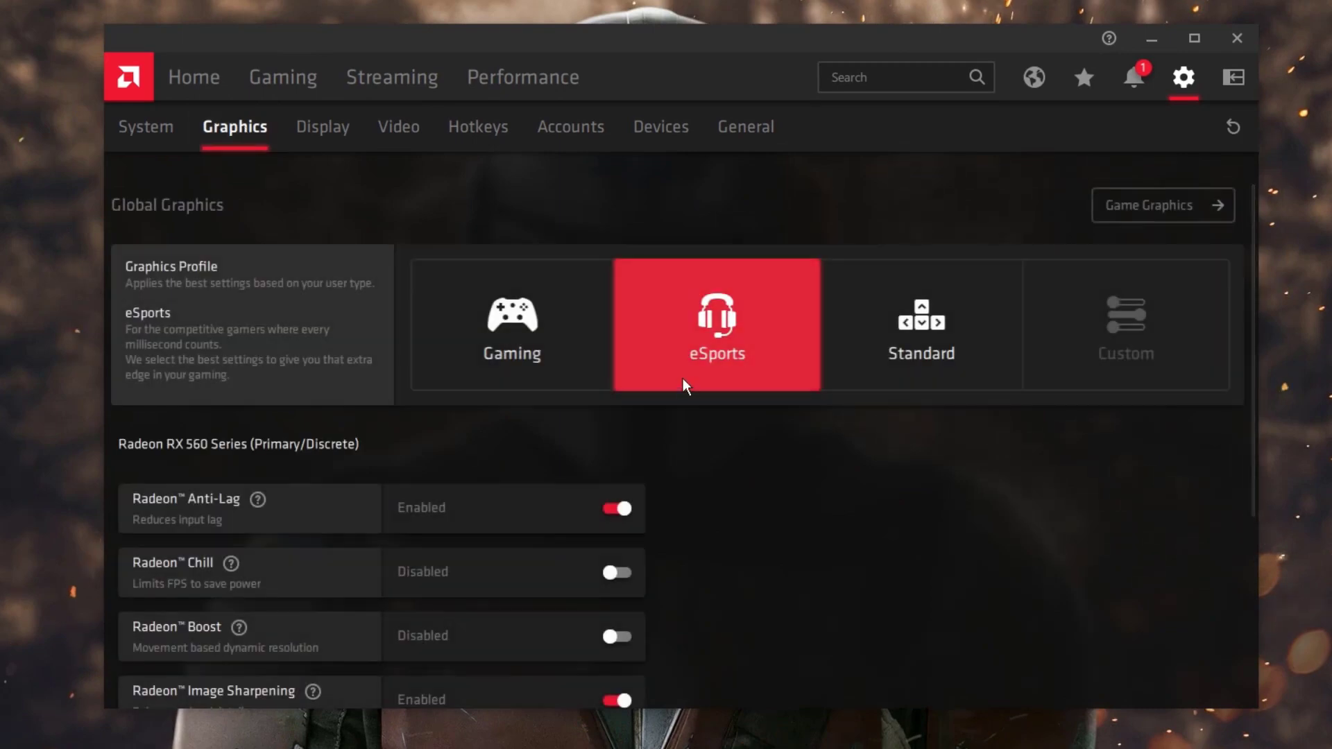
pyautogui.scroll(-2, 656, 425)
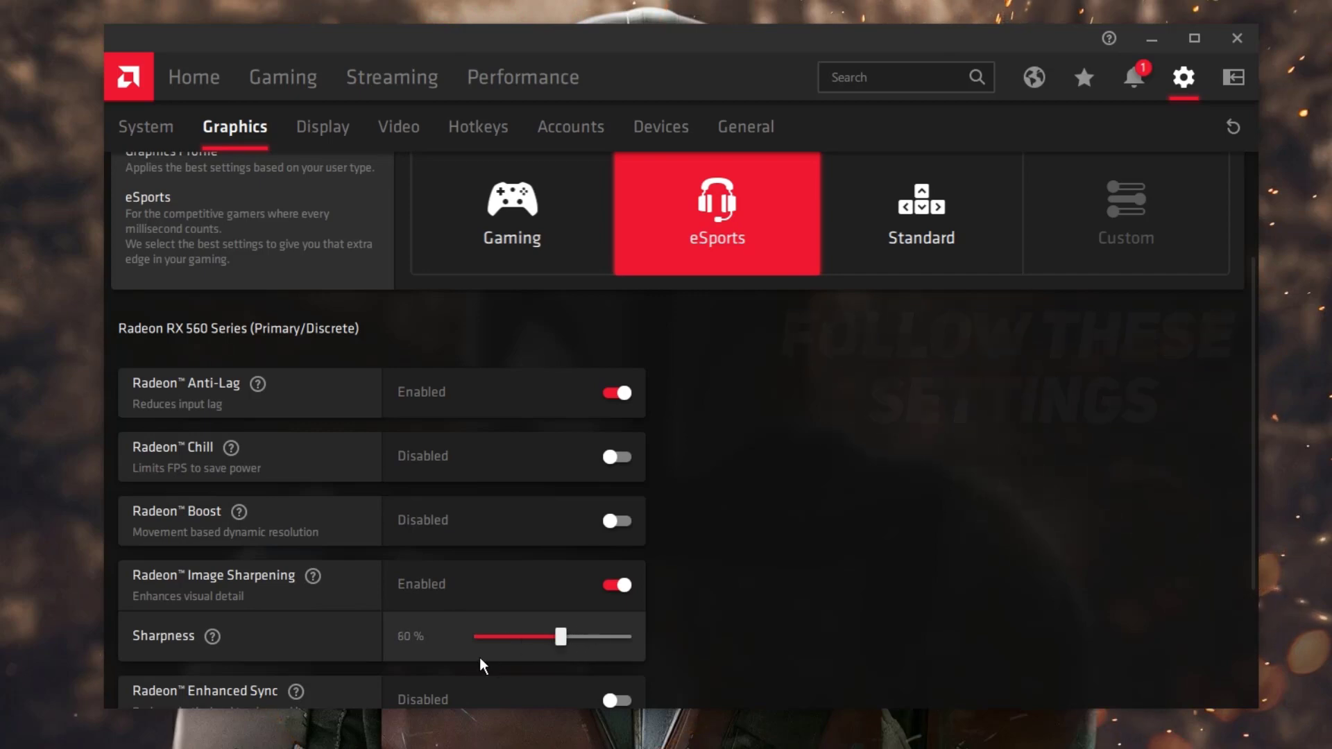
pyautogui.scroll(-3, 525, 590)
pyautogui.scroll(-1, 526, 590)
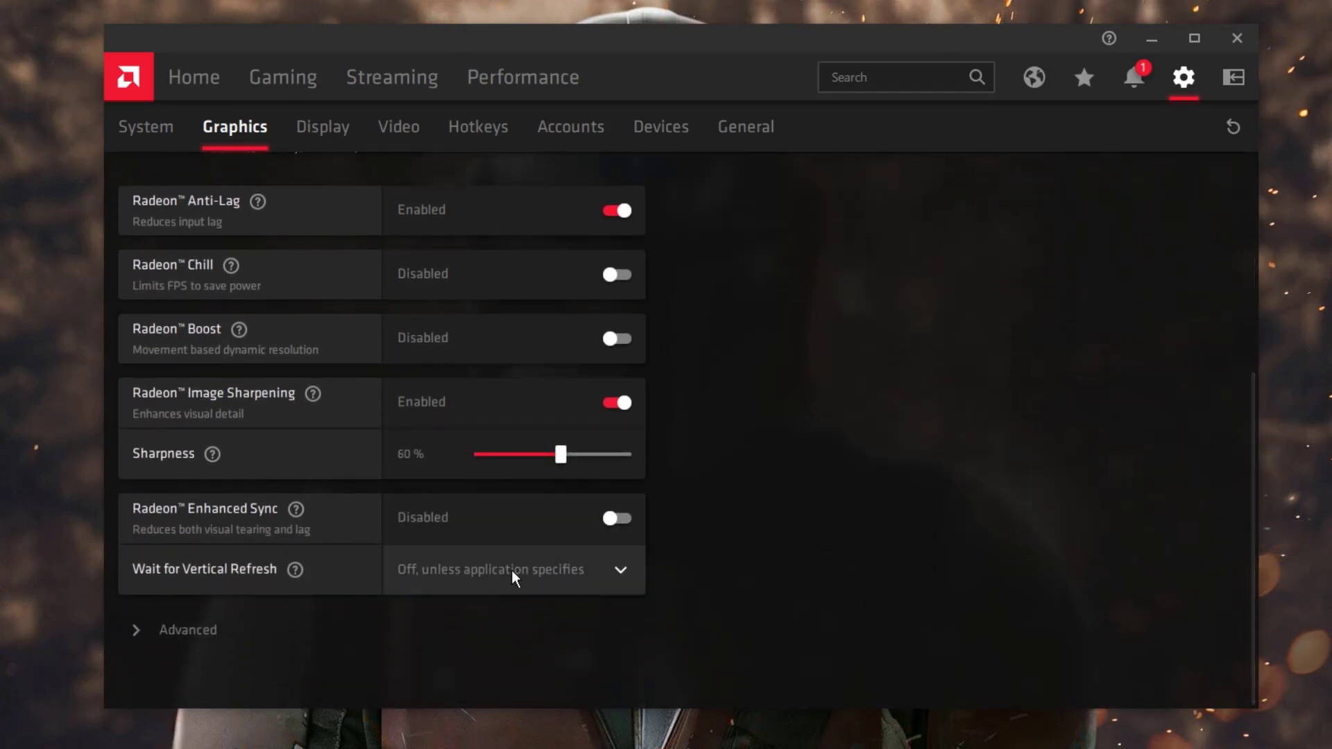
pyautogui.click(552, 573)
pyautogui.click(478, 572)
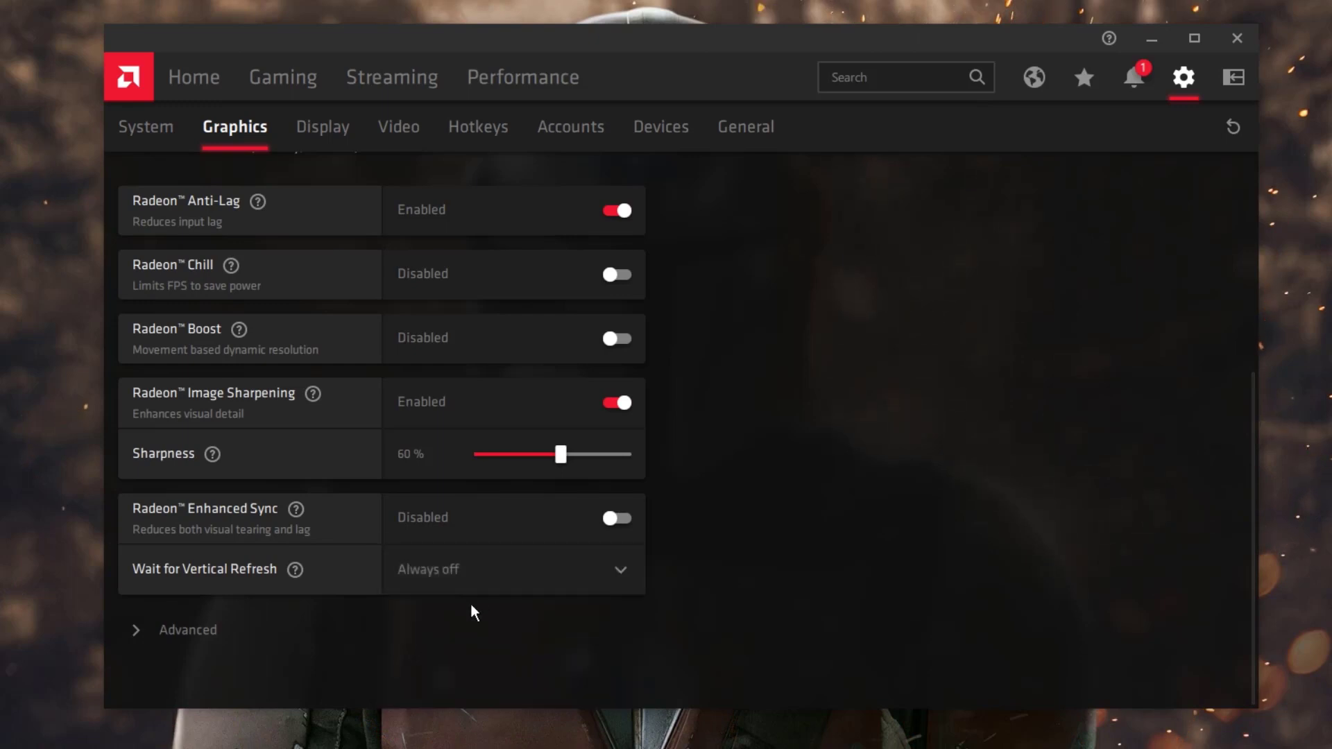
# In the advanced graphics settings, set Anti-Aliasing to Override application settings with level 2X and the Multisampling method.
pyautogui.click(182, 635)
pyautogui.scroll(-5, 315, 386)
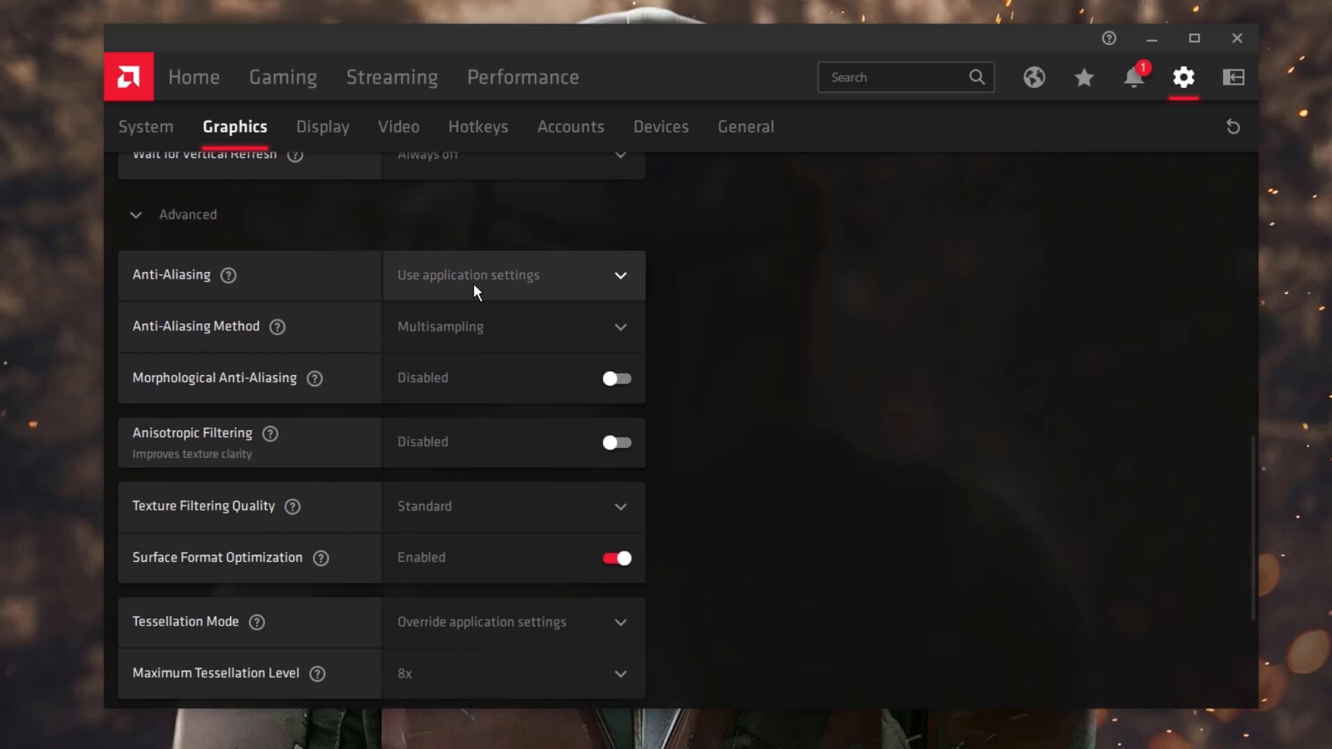
pyautogui.click(455, 282)
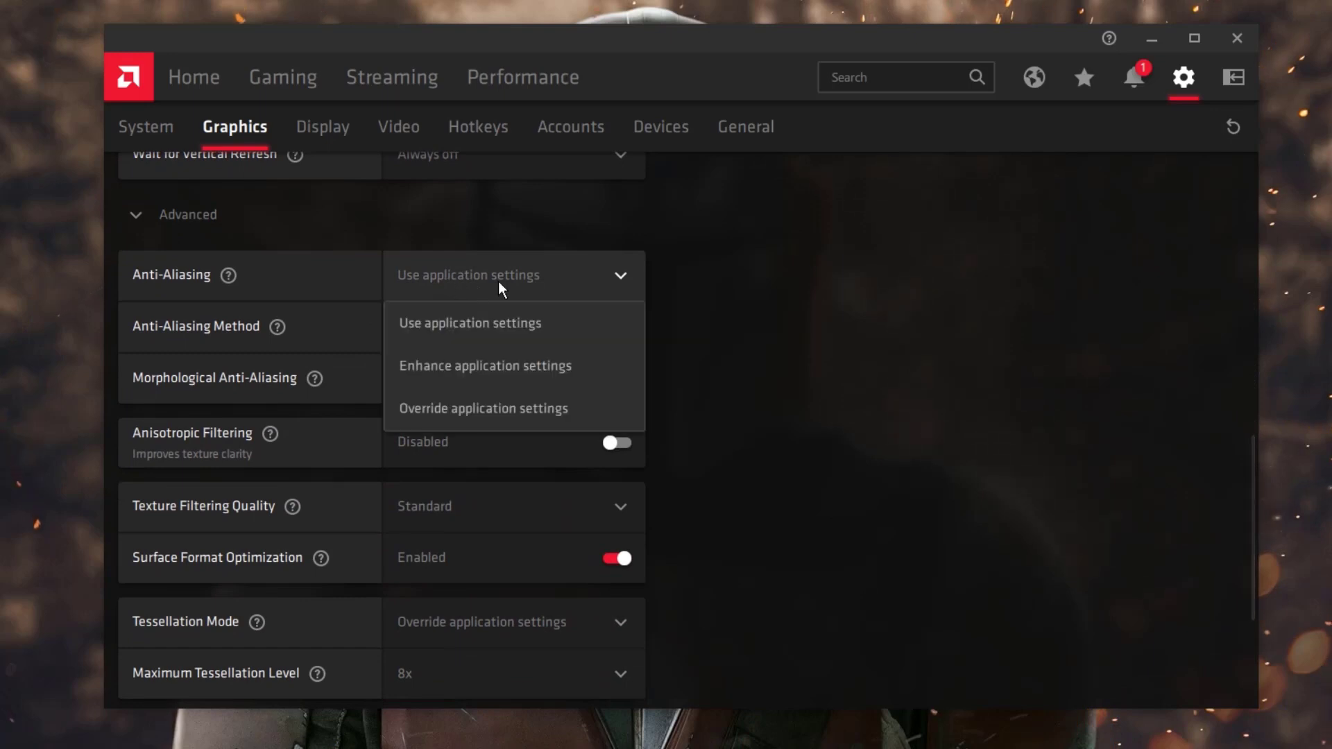
pyautogui.click(460, 409)
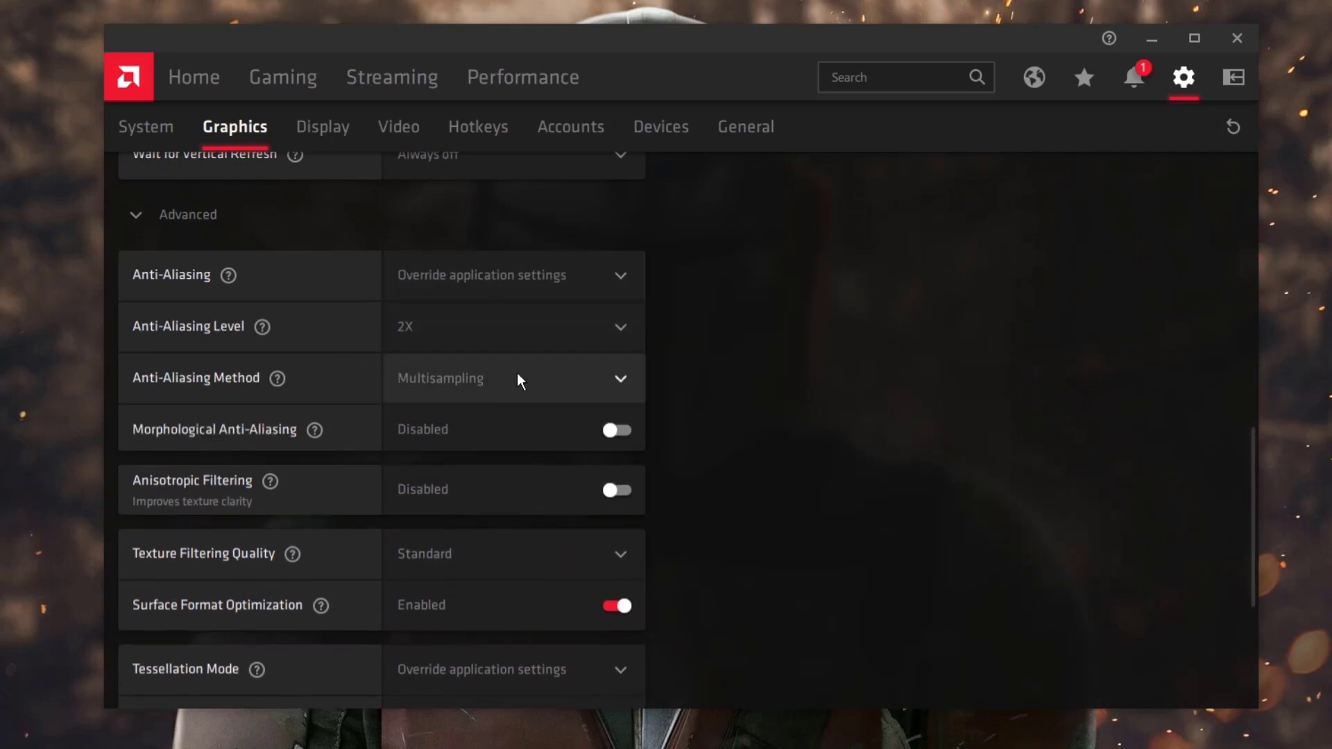
pyautogui.click(614, 332)
pyautogui.click(409, 379)
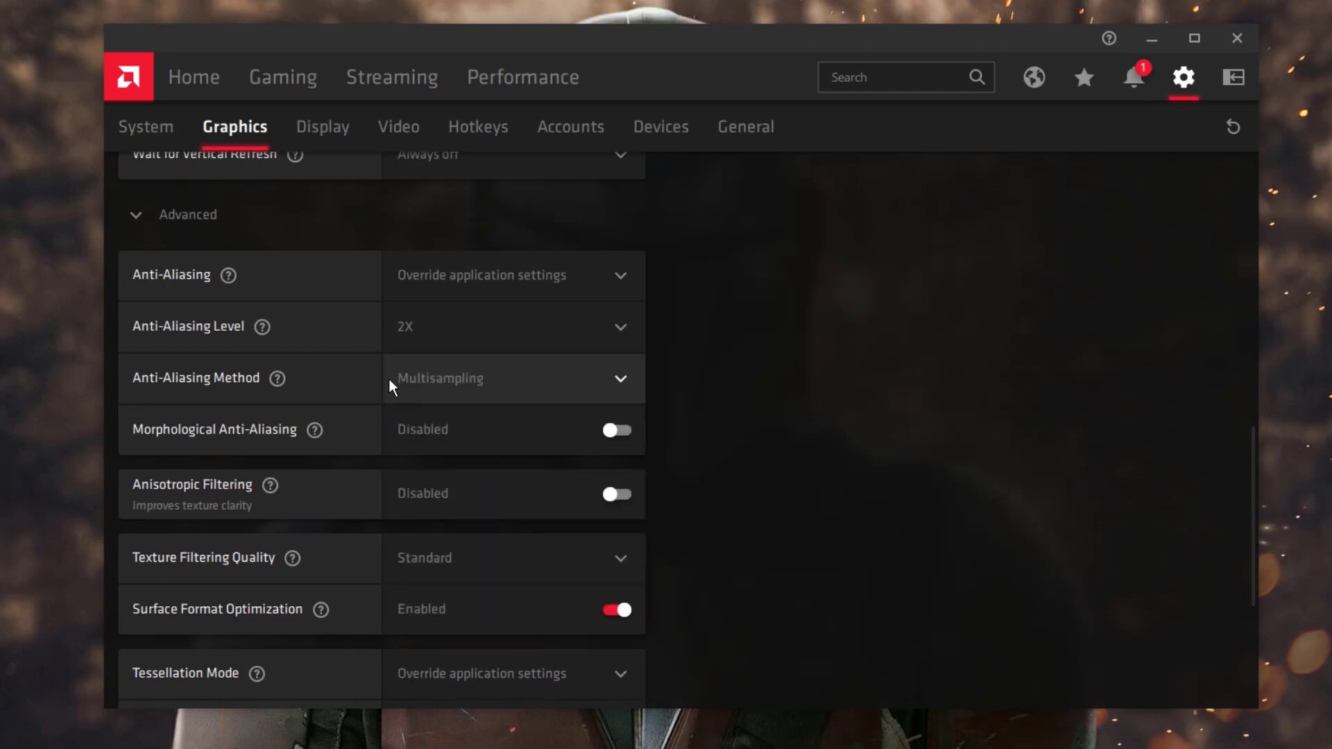
pyautogui.click(589, 393)
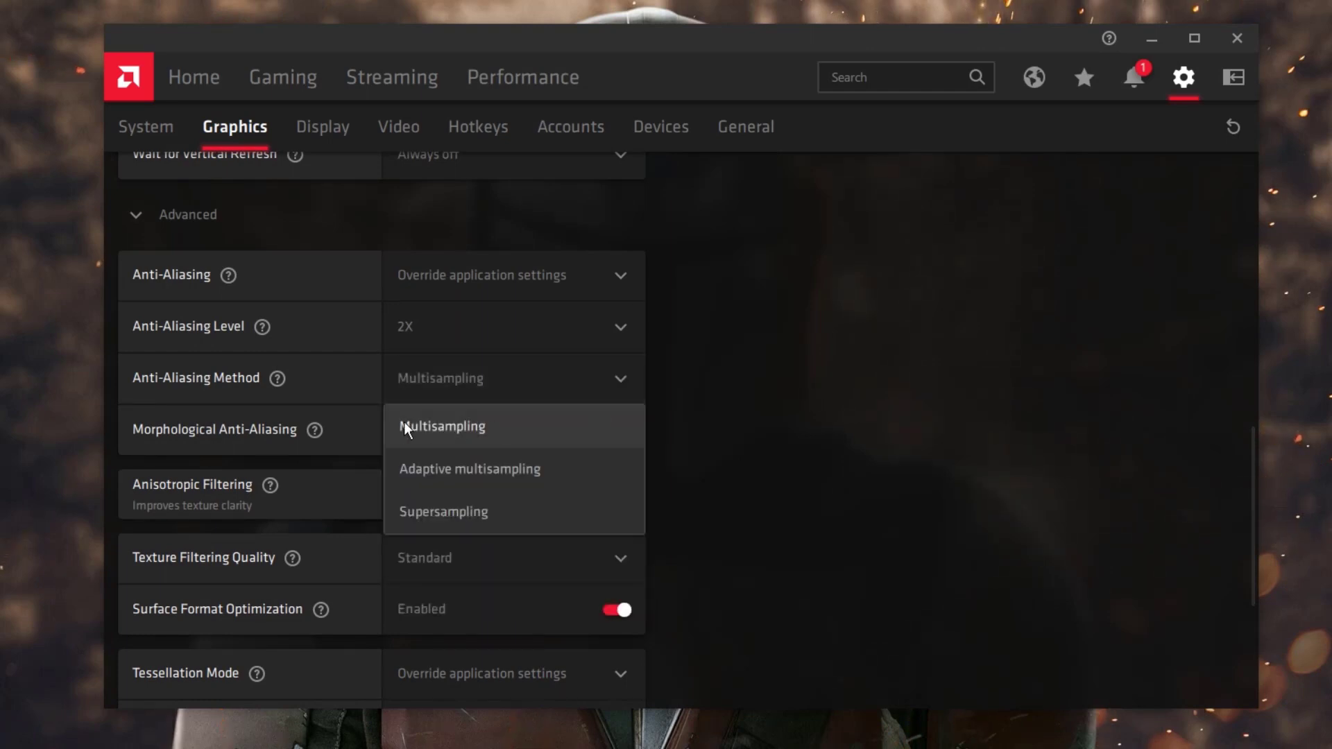
pyautogui.click(461, 428)
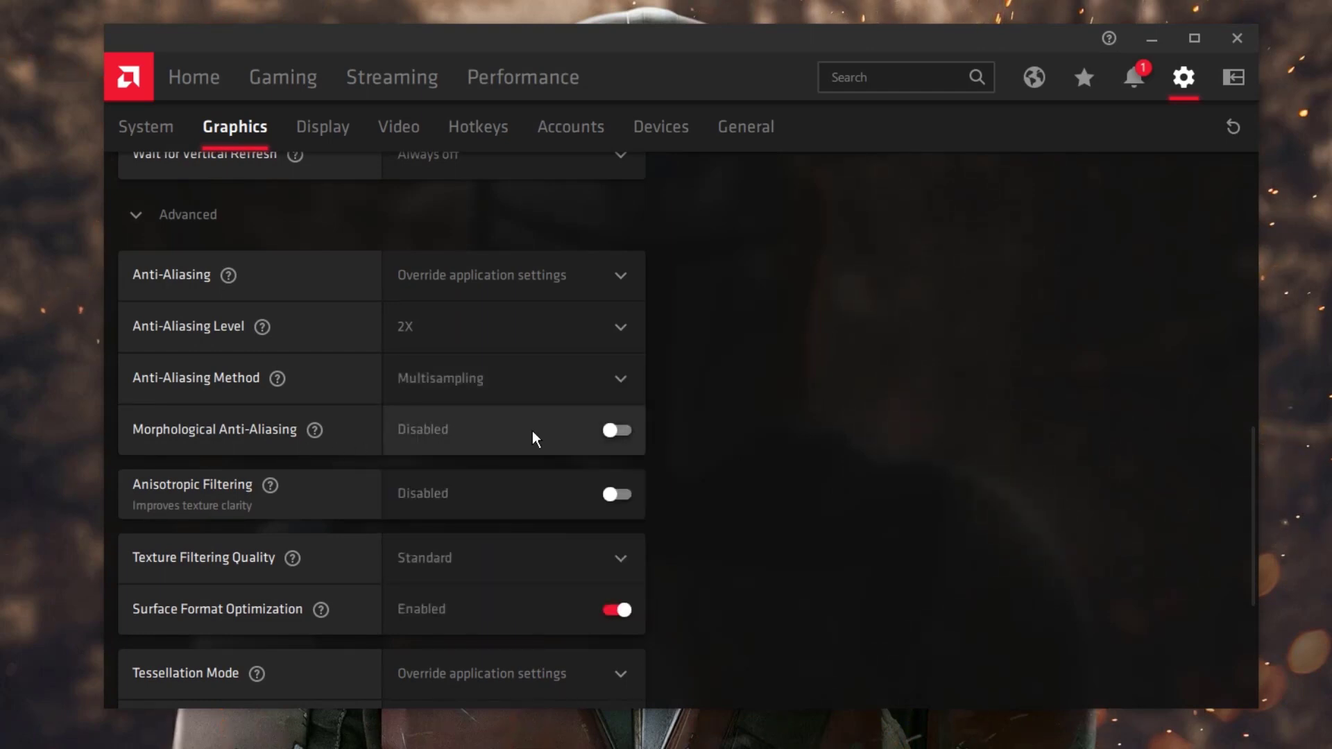
# Set Texture Filtering Quality to Performance and Tessellation Mode to AMD optimized.
pyautogui.scroll(-2, 521, 435)
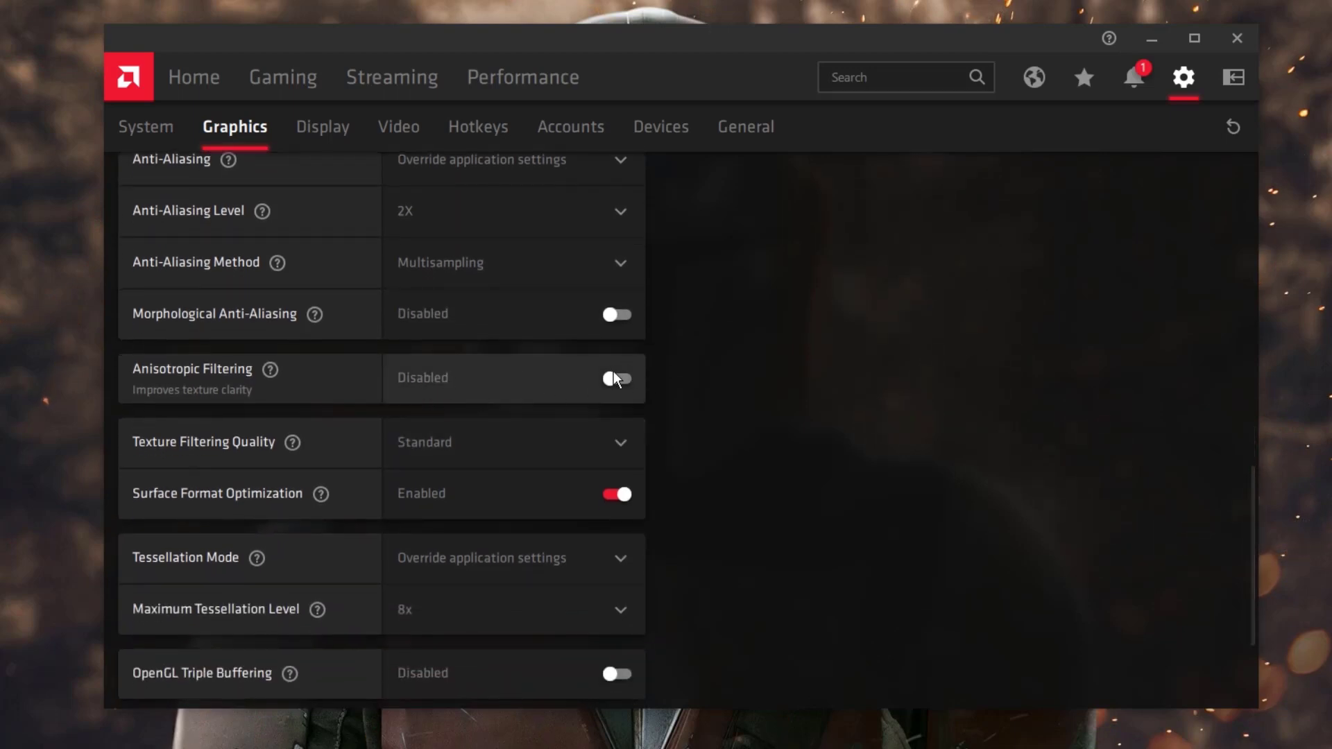
pyautogui.click(440, 460)
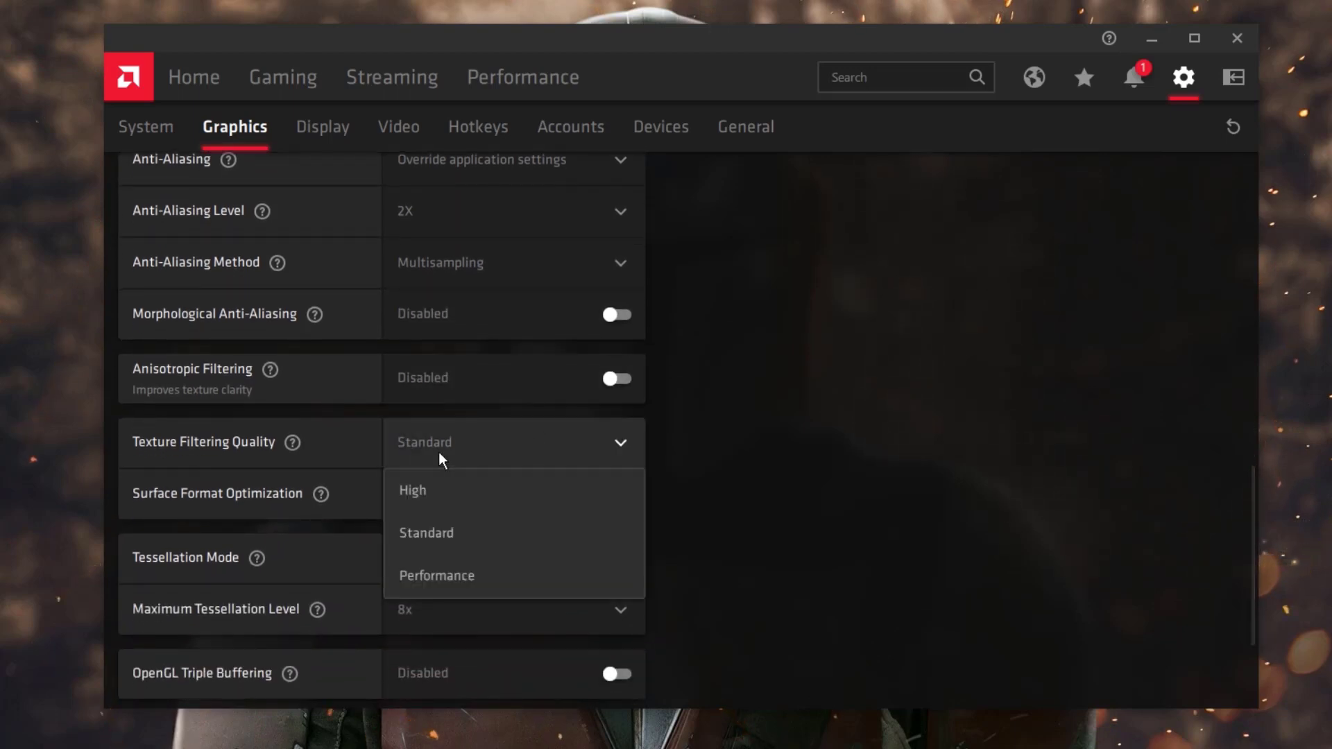
pyautogui.click(440, 577)
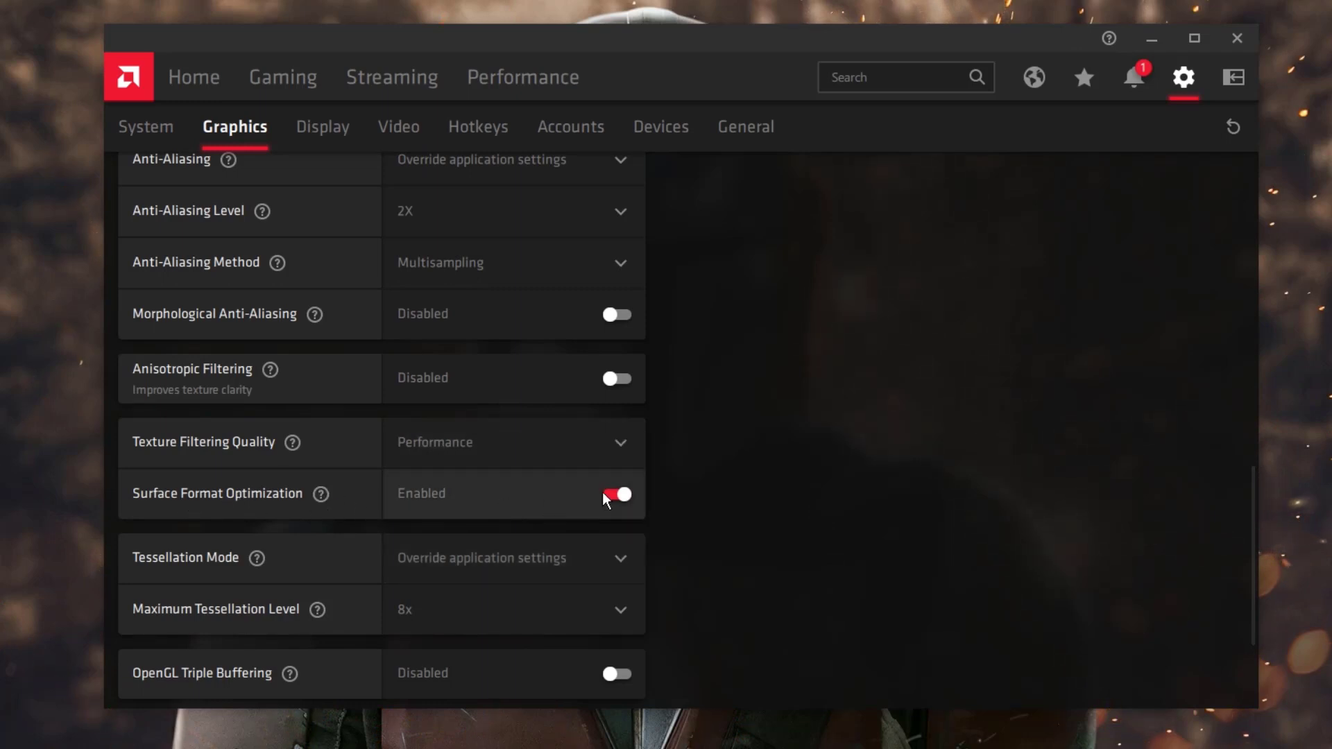
pyautogui.scroll(-2, 590, 496)
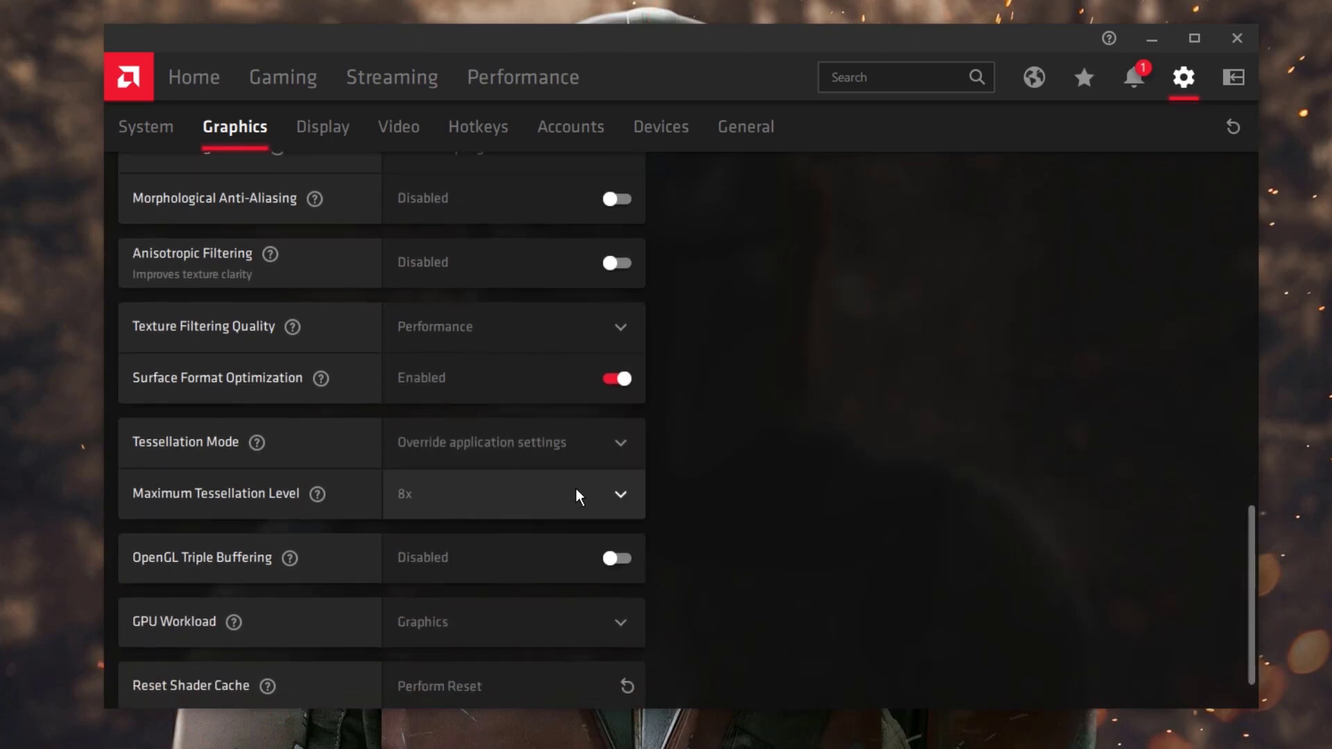
pyautogui.click(578, 442)
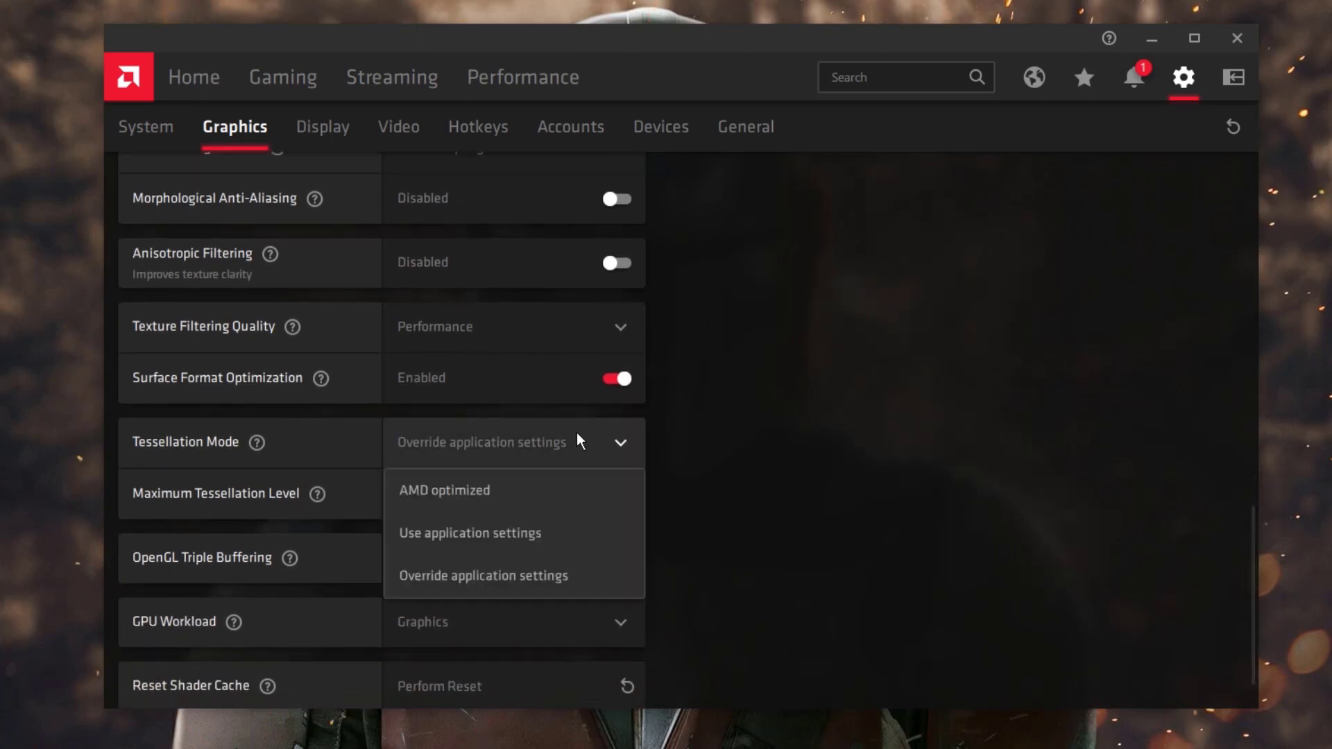
pyautogui.click(451, 498)
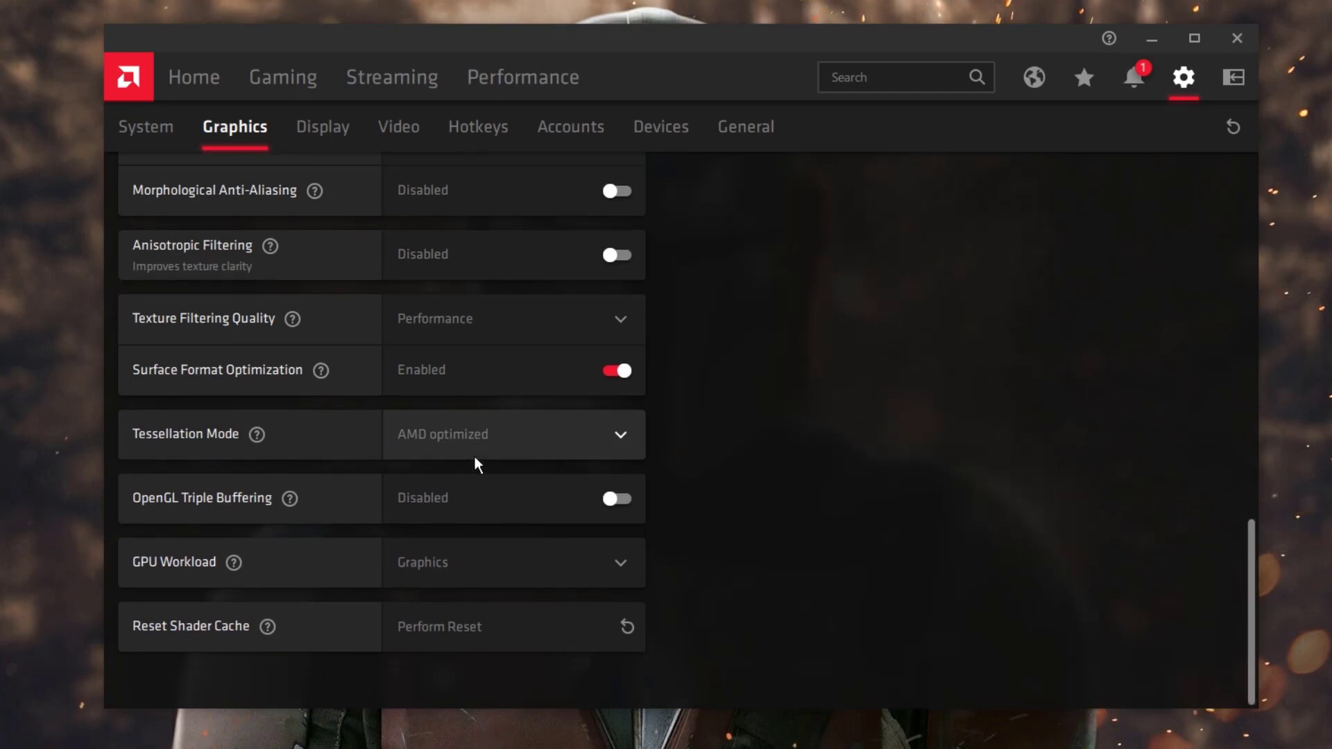
# Select Graphics as the GPU Workload and dismiss the restart request without restarting.
pyautogui.click(476, 559)
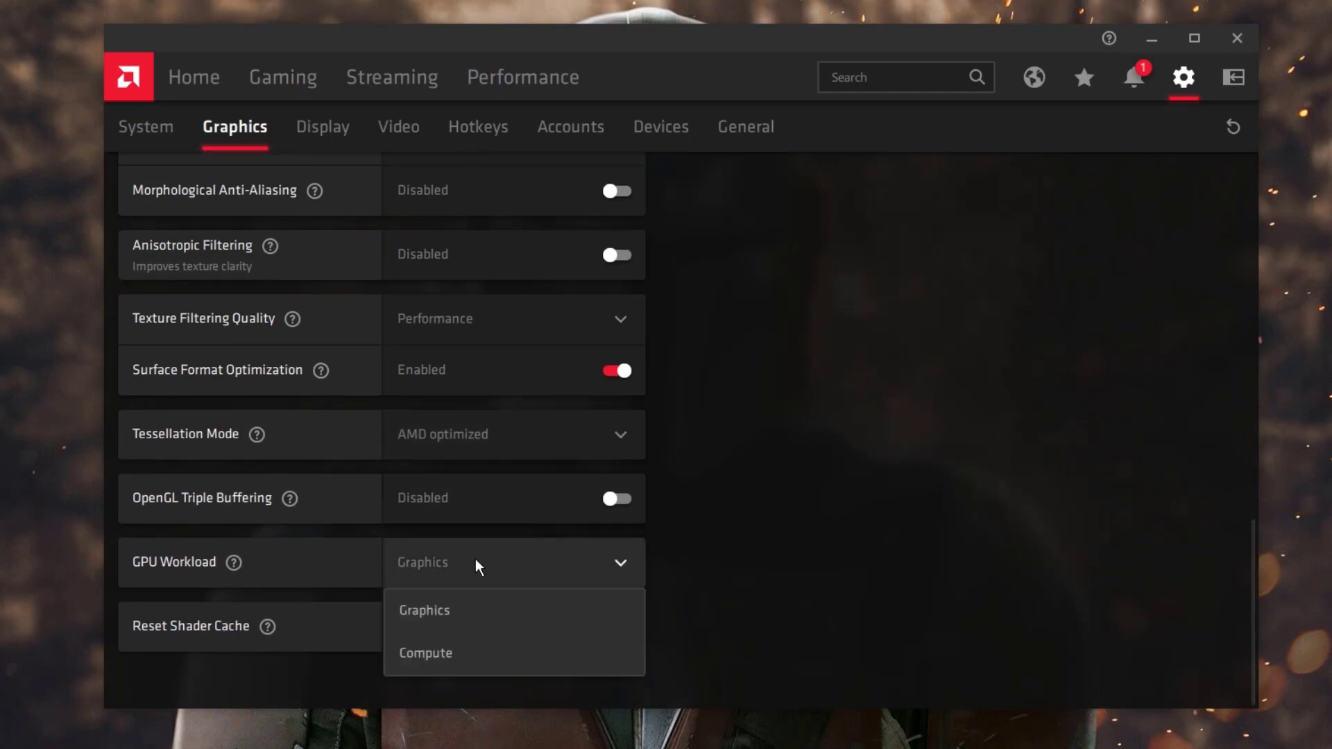
pyautogui.click(422, 609)
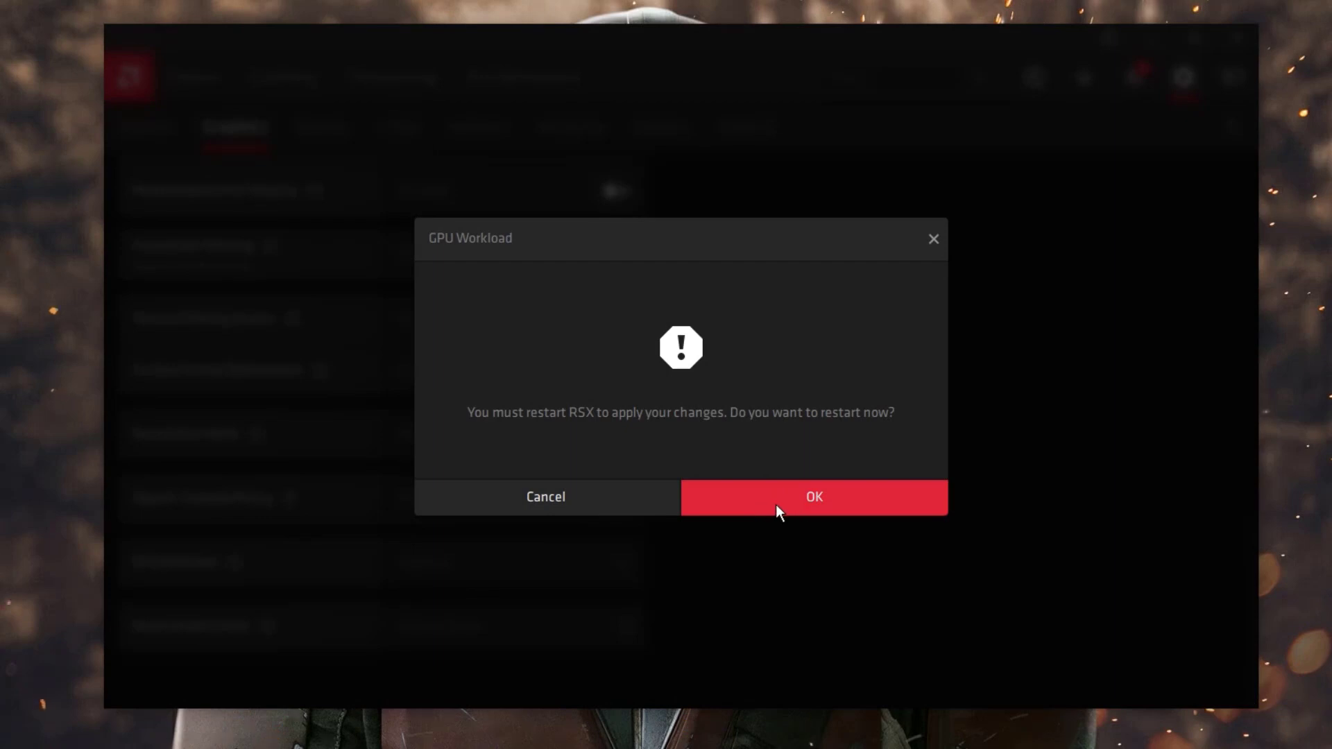
pyautogui.click(924, 239)
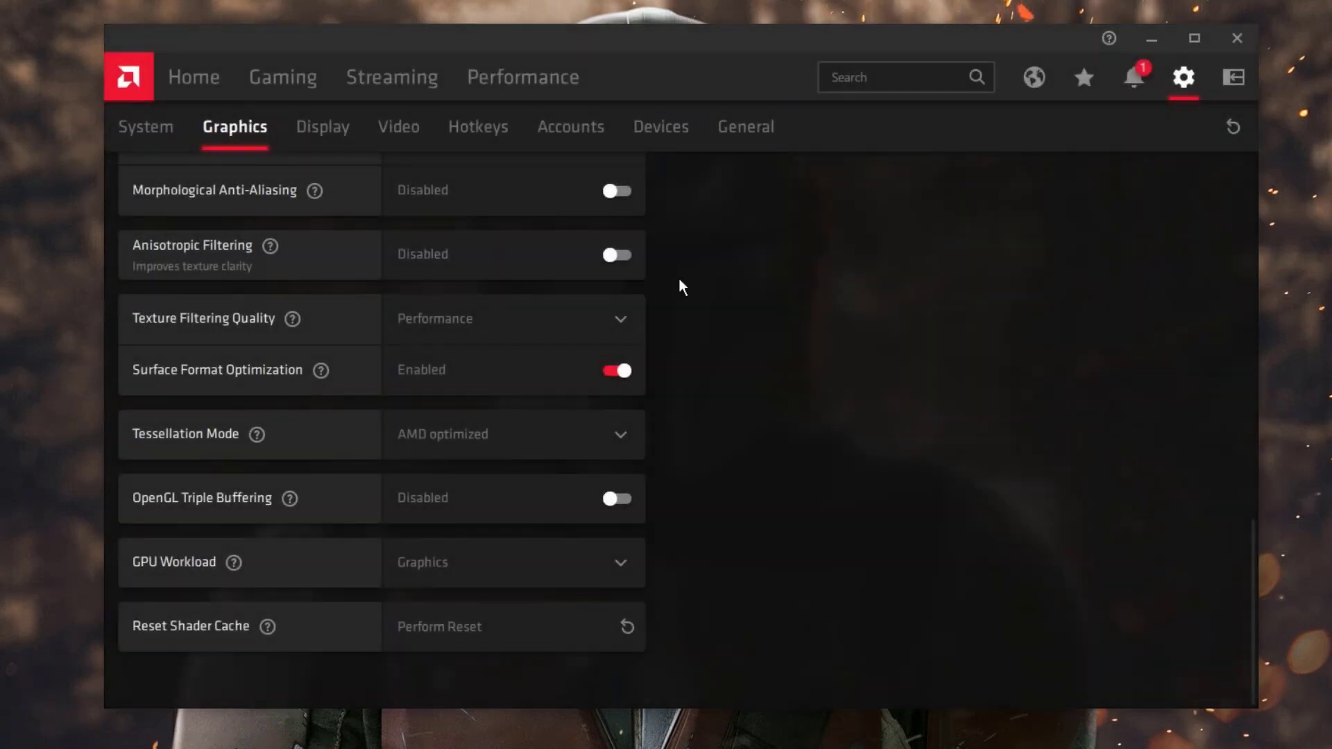
# Enable Virtual Super Resolution and choose Full panel as the Scaling Mode in the display settings.
pyautogui.click(325, 125)
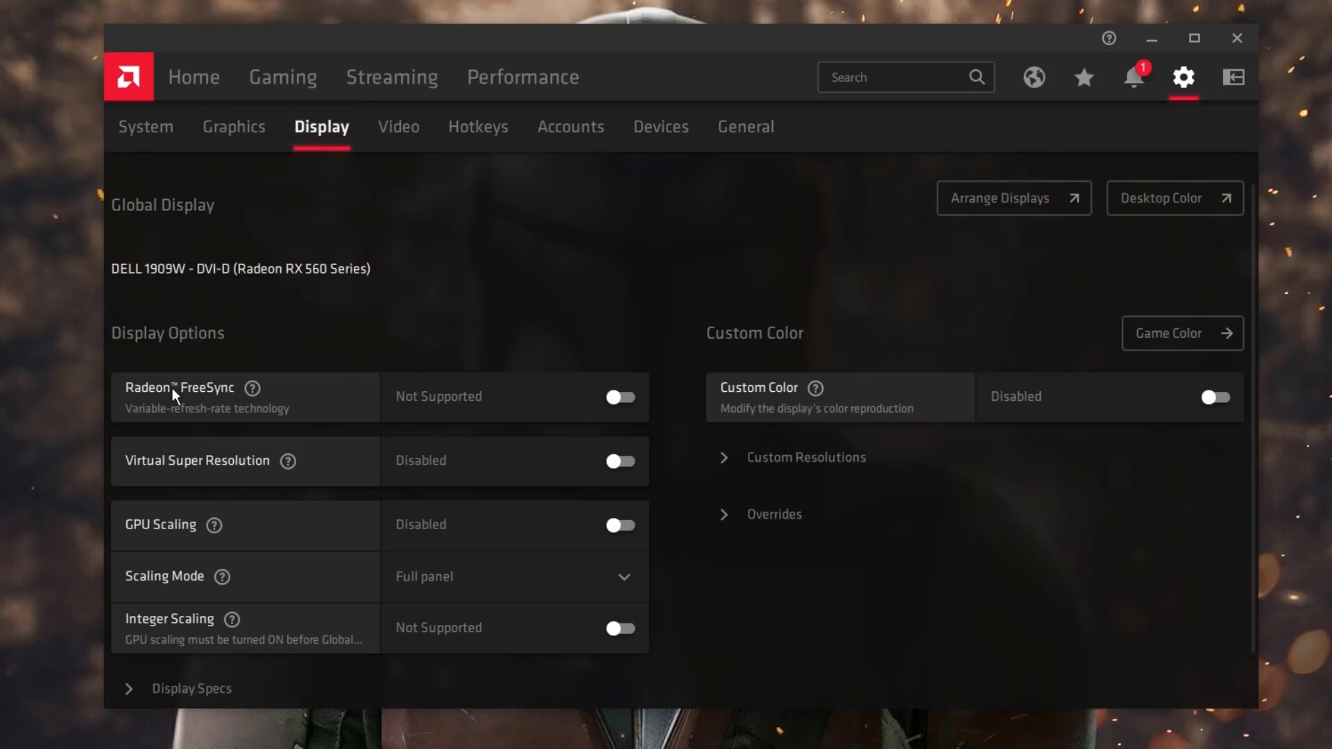
pyautogui.click(618, 462)
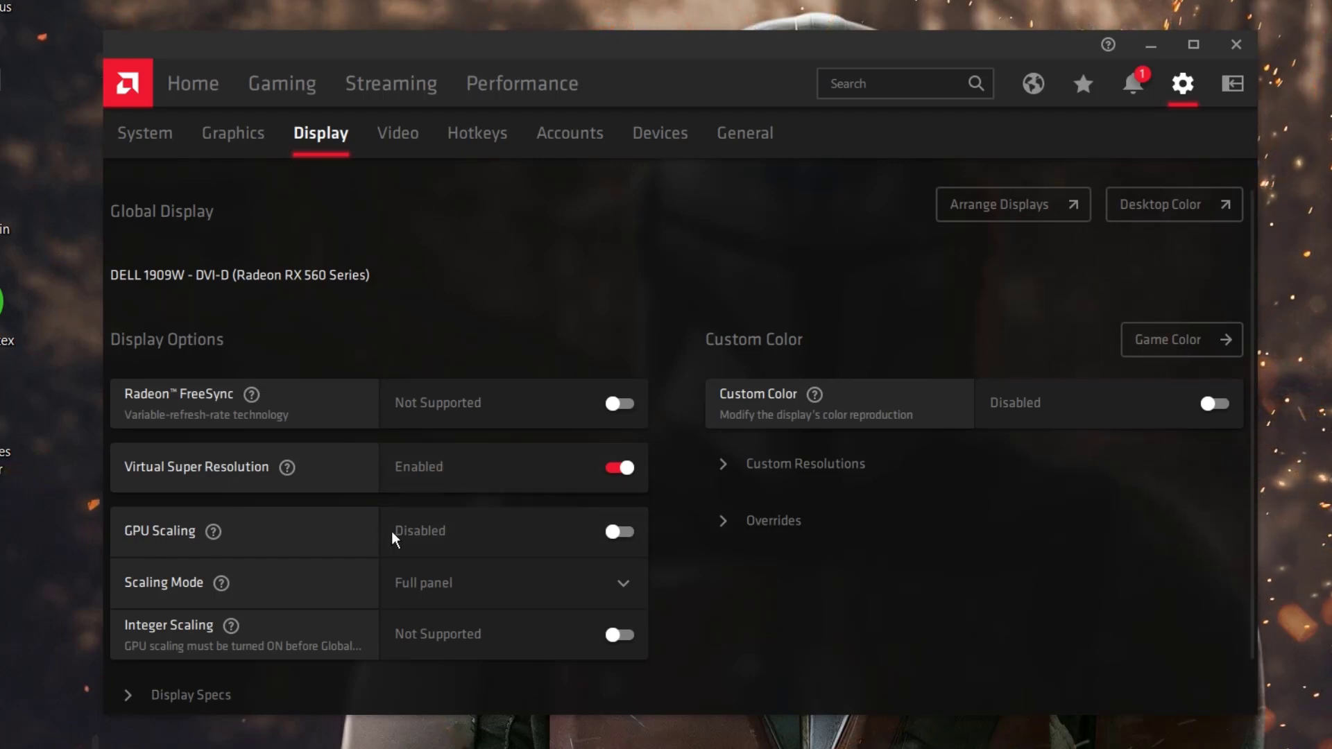
pyautogui.click(555, 583)
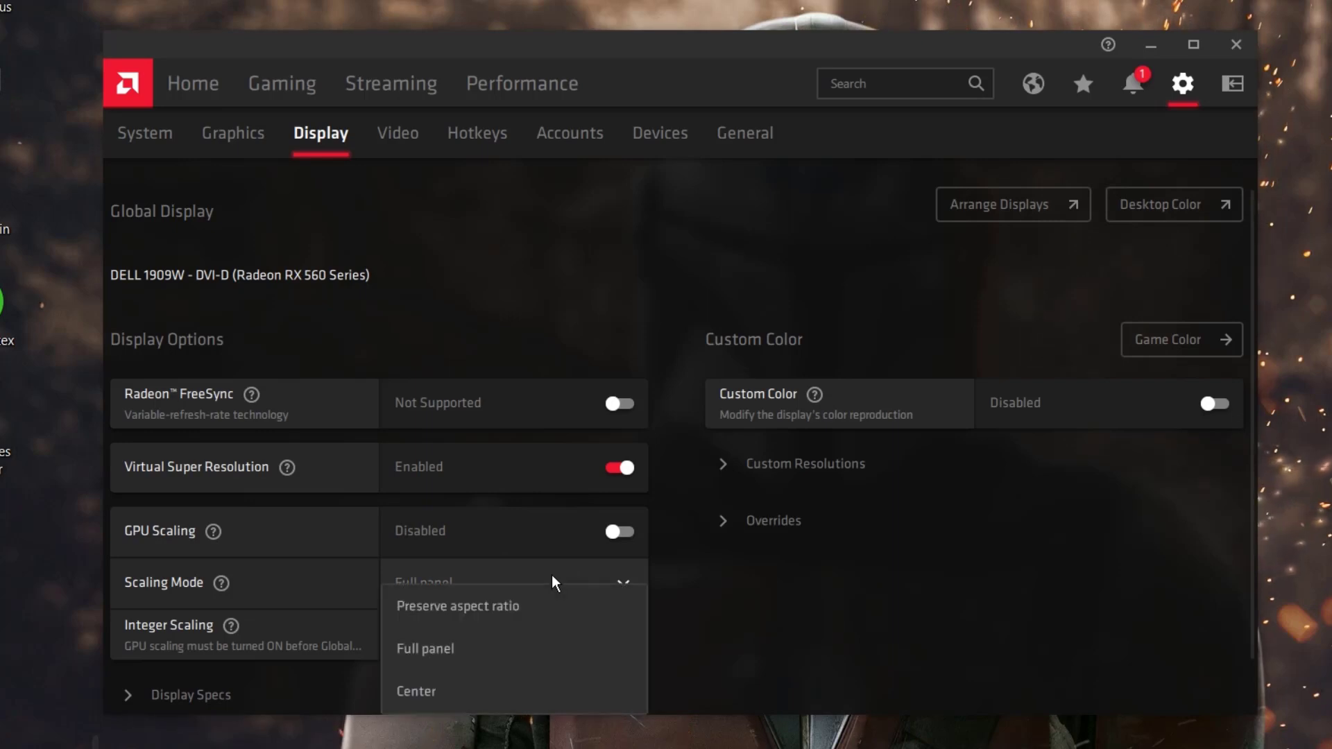
pyautogui.click(447, 652)
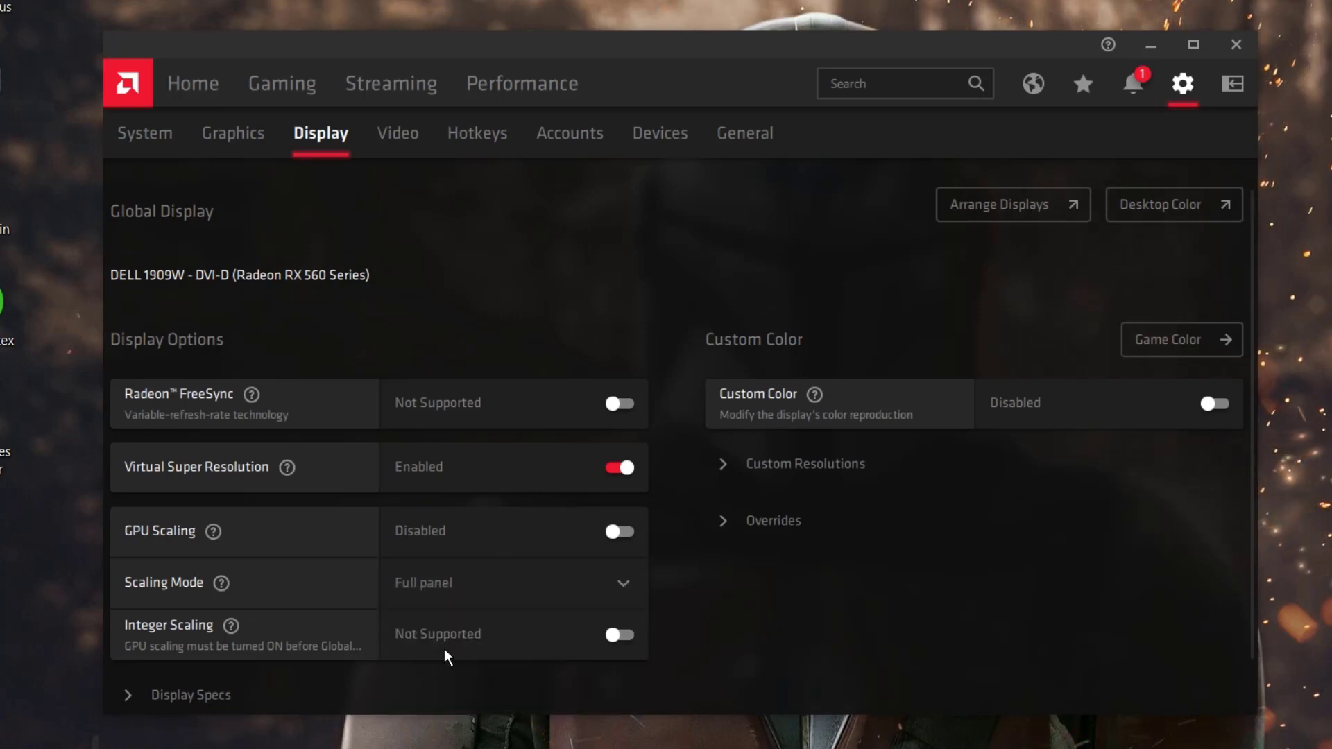
# Expand the Display Specs section and review the monitor's timing information.
pyautogui.click(221, 694)
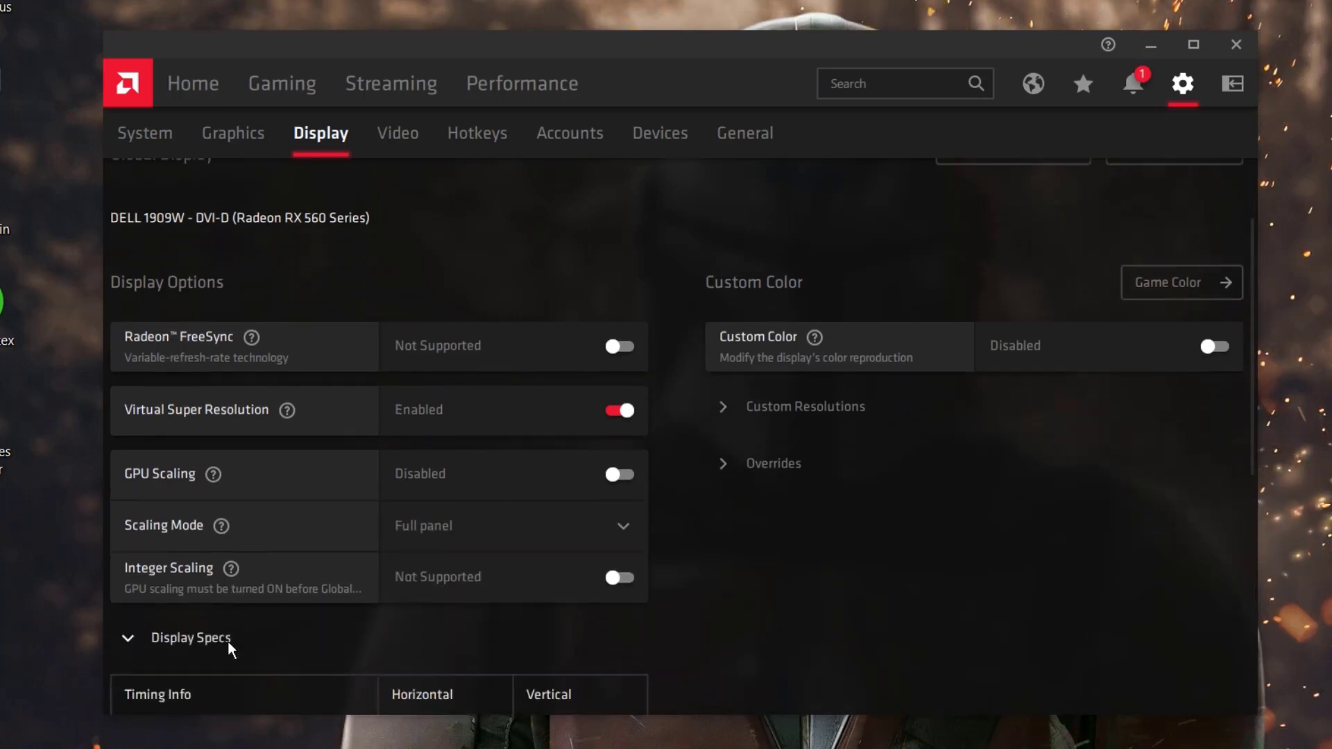
pyautogui.scroll(-2, 231, 646)
pyautogui.scroll(8, 231, 645)
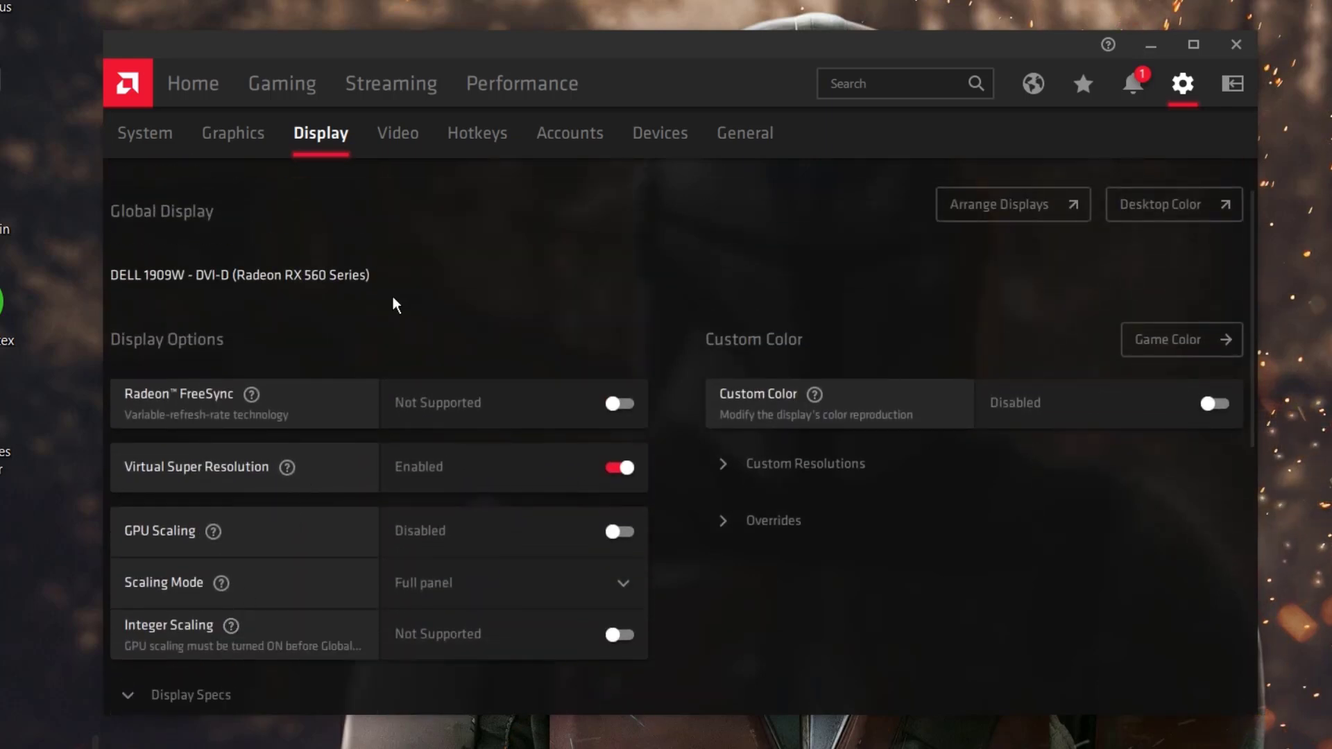
# Look through the media, recording, performance and streaming options in the general settings.
pyautogui.click(749, 135)
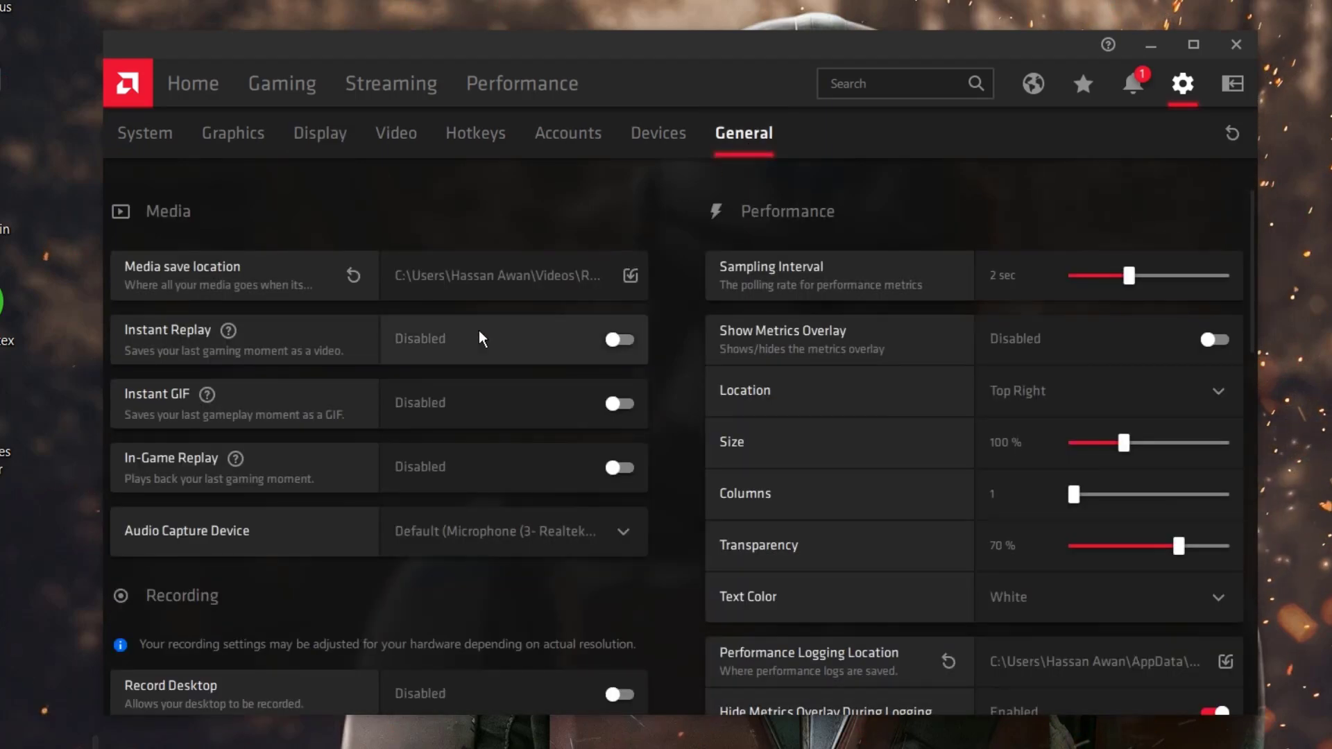
pyautogui.scroll(-2, 446, 386)
pyautogui.scroll(-5, 445, 387)
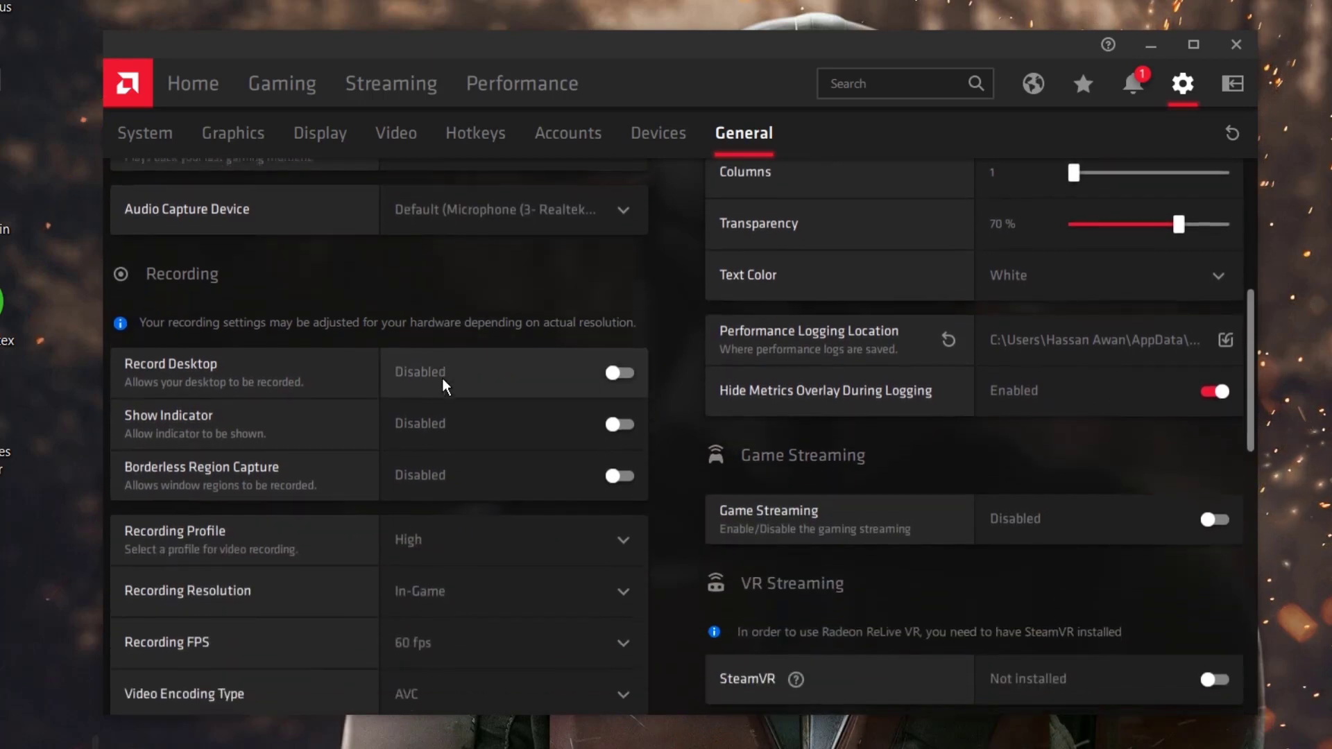
pyautogui.scroll(-10, 445, 387)
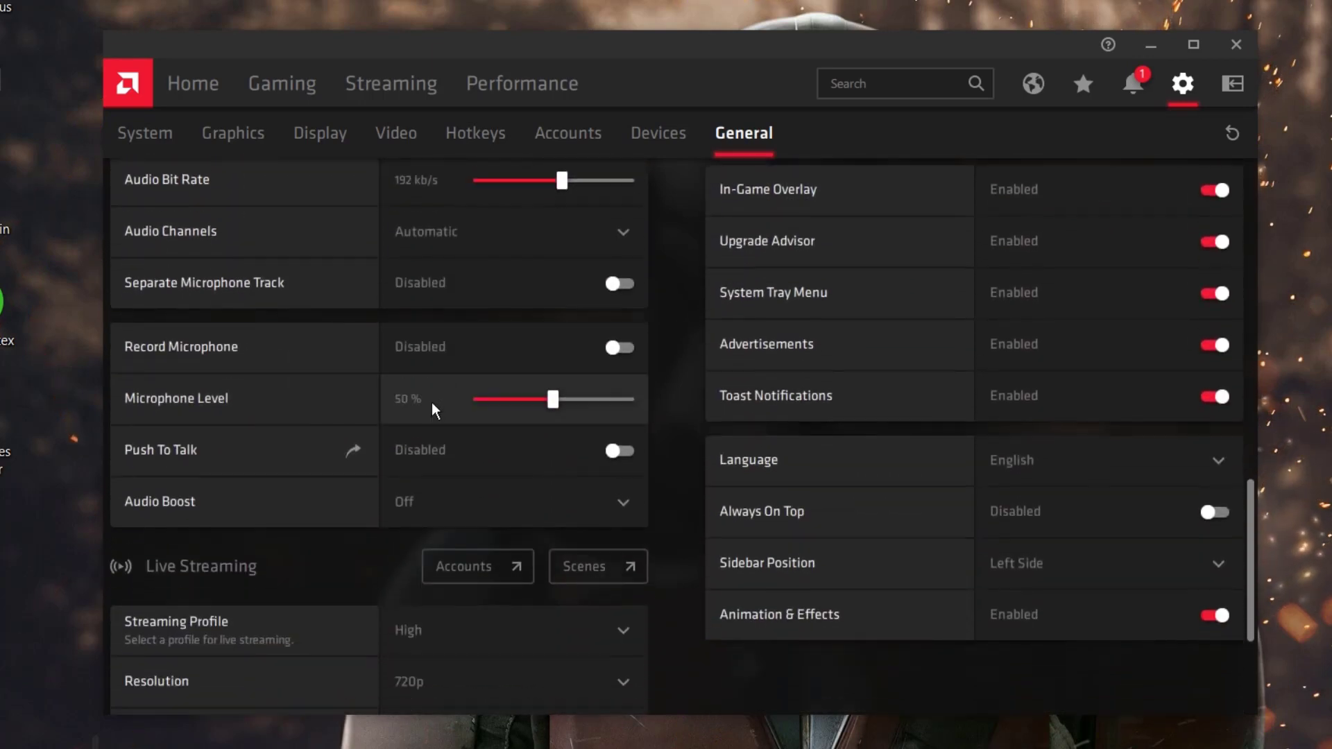
pyautogui.scroll(8, 904, 613)
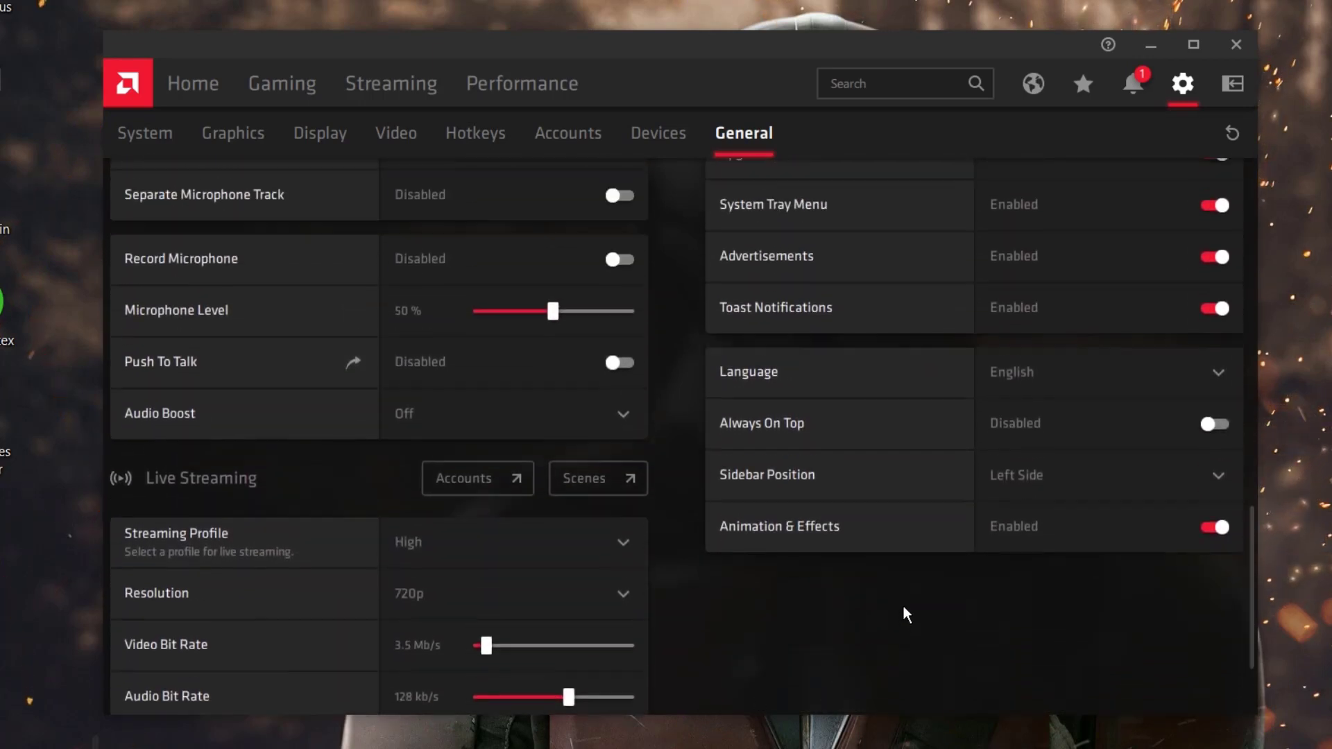
pyautogui.scroll(10, 904, 613)
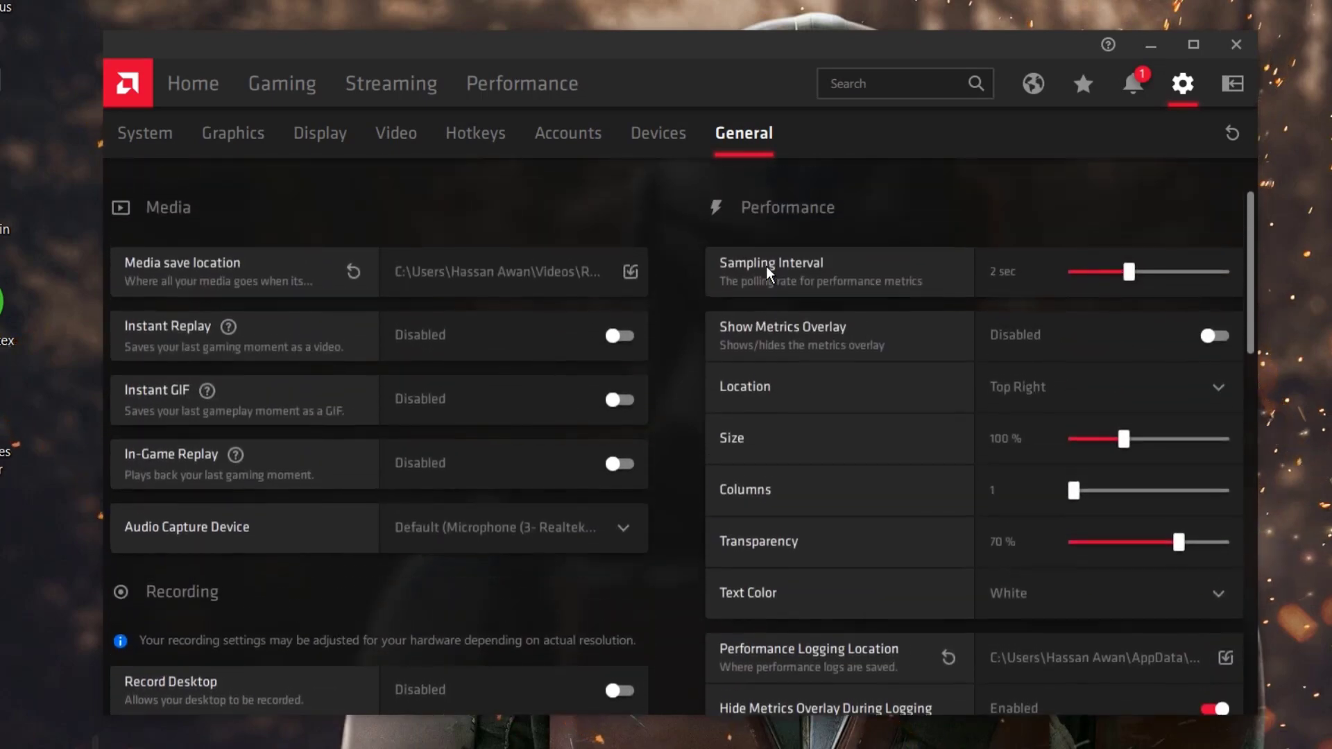
# Disable In-Game Overlay, Upgrade Advisor, System Tray Menu, Advertisements and Toast Notifications in the general preferences.
pyautogui.scroll(-6, 1080, 354)
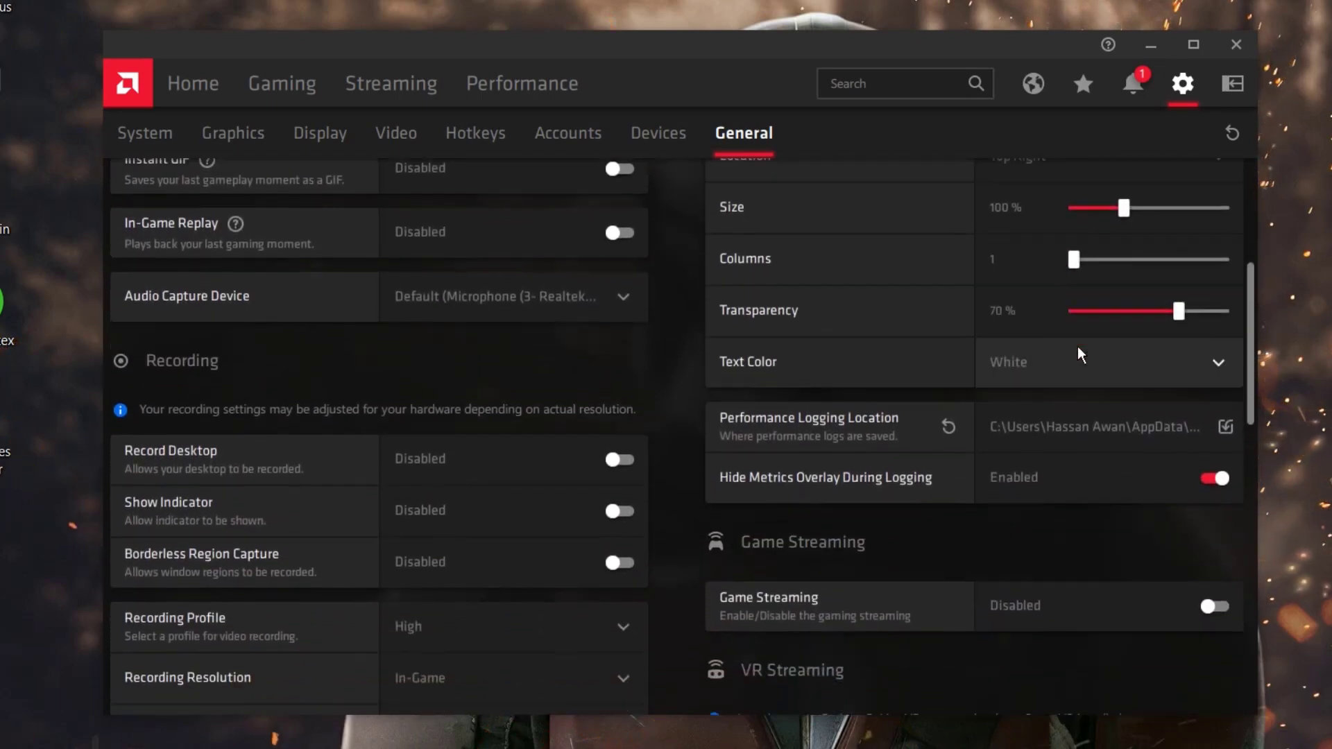
pyautogui.scroll(-5, 1080, 354)
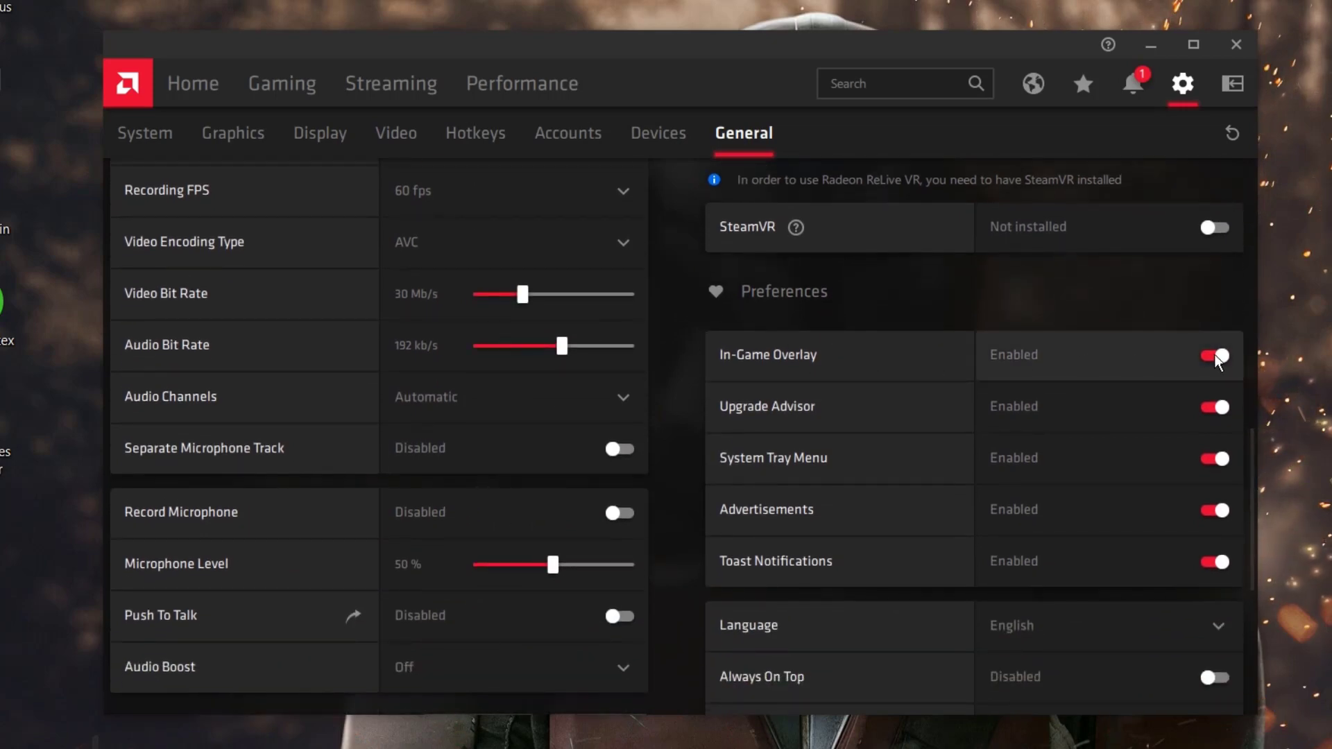
pyautogui.scroll(-5, 1219, 361)
pyautogui.scroll(3, 1219, 361)
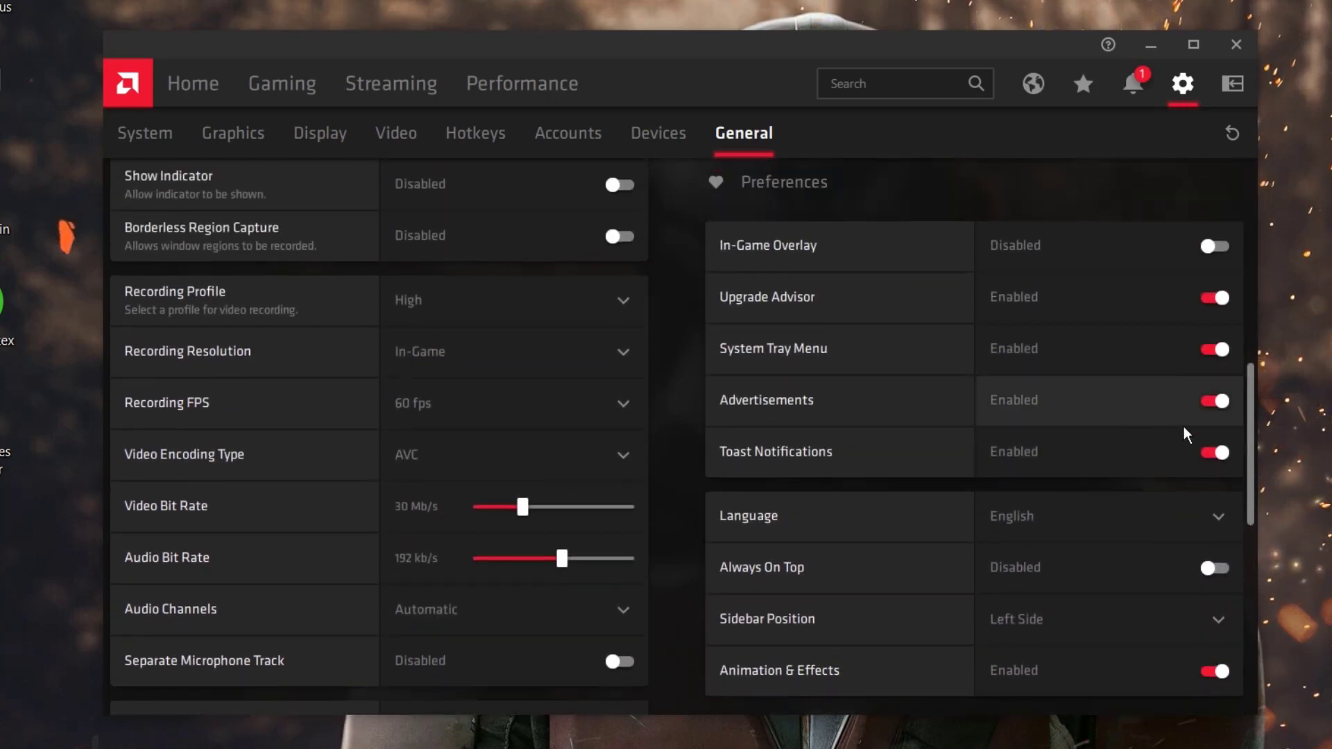
pyautogui.scroll(2, 1208, 466)
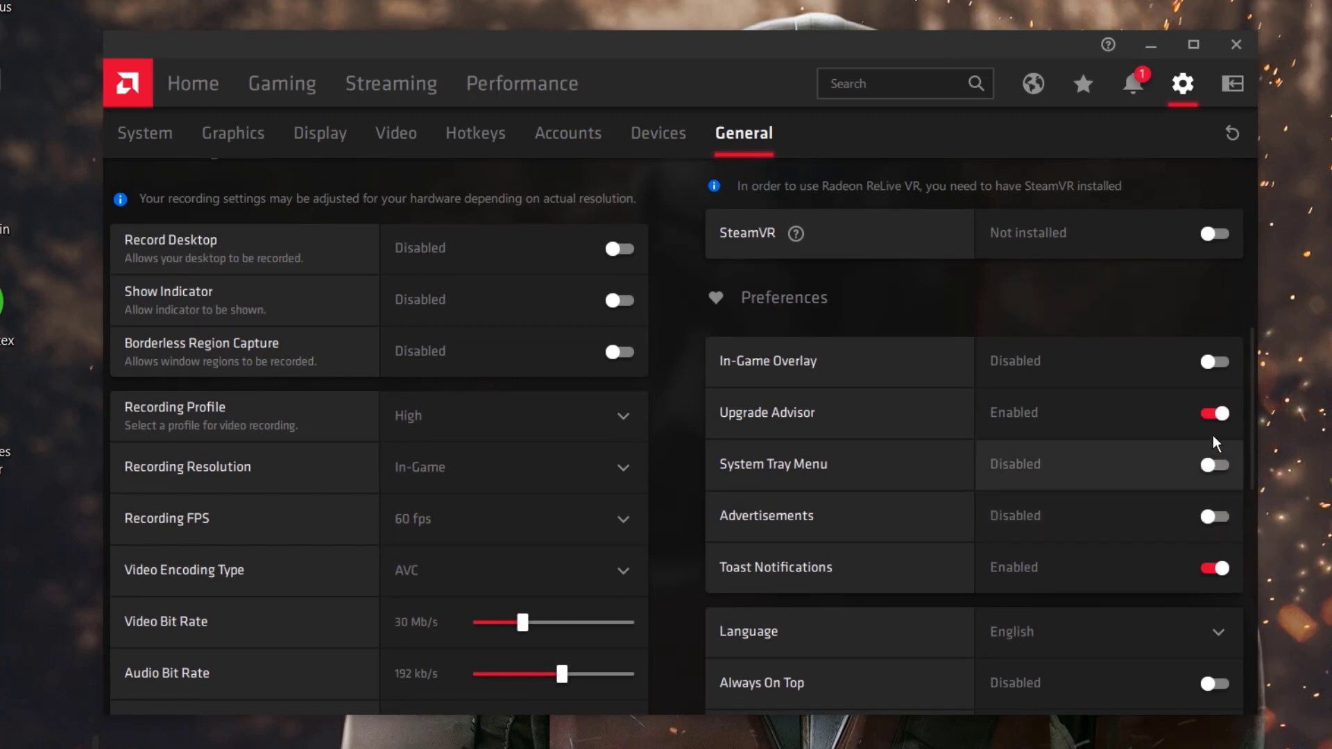
pyautogui.click(1216, 568)
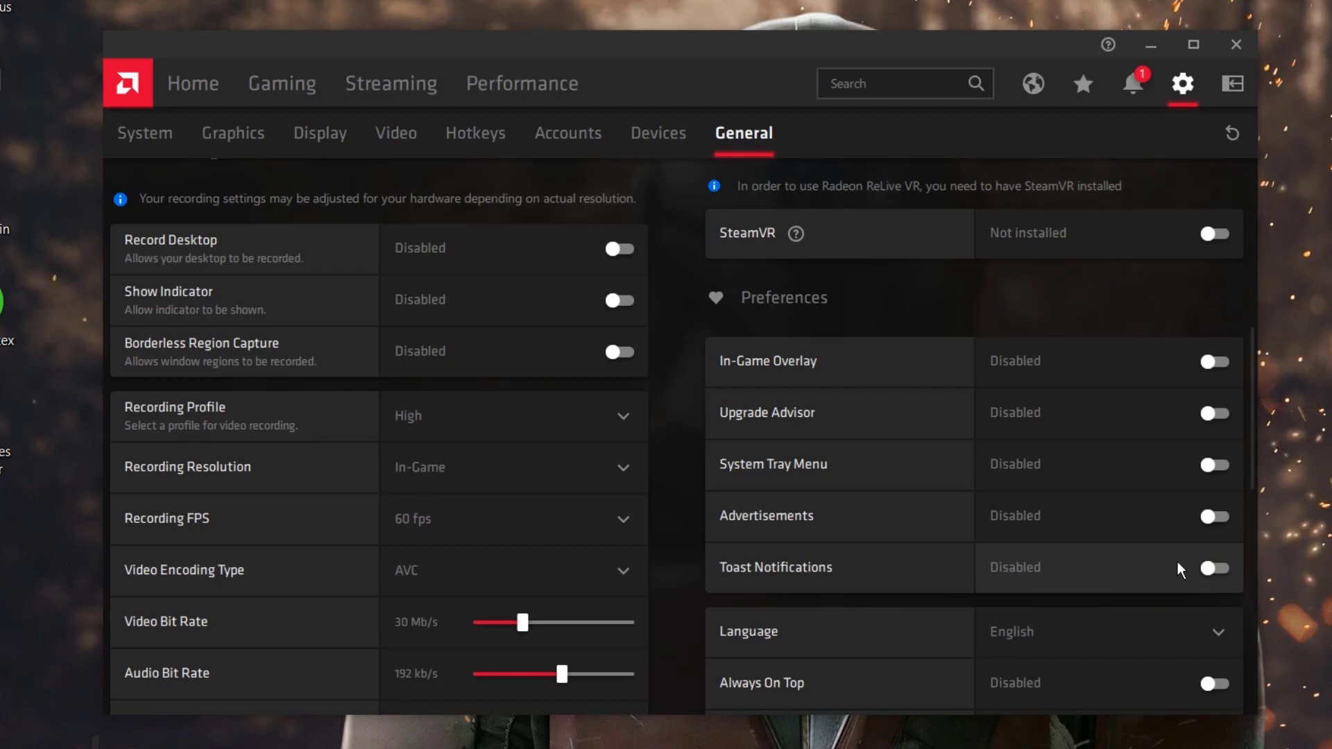
pyautogui.scroll(-4, 1181, 569)
pyautogui.scroll(5, 1179, 567)
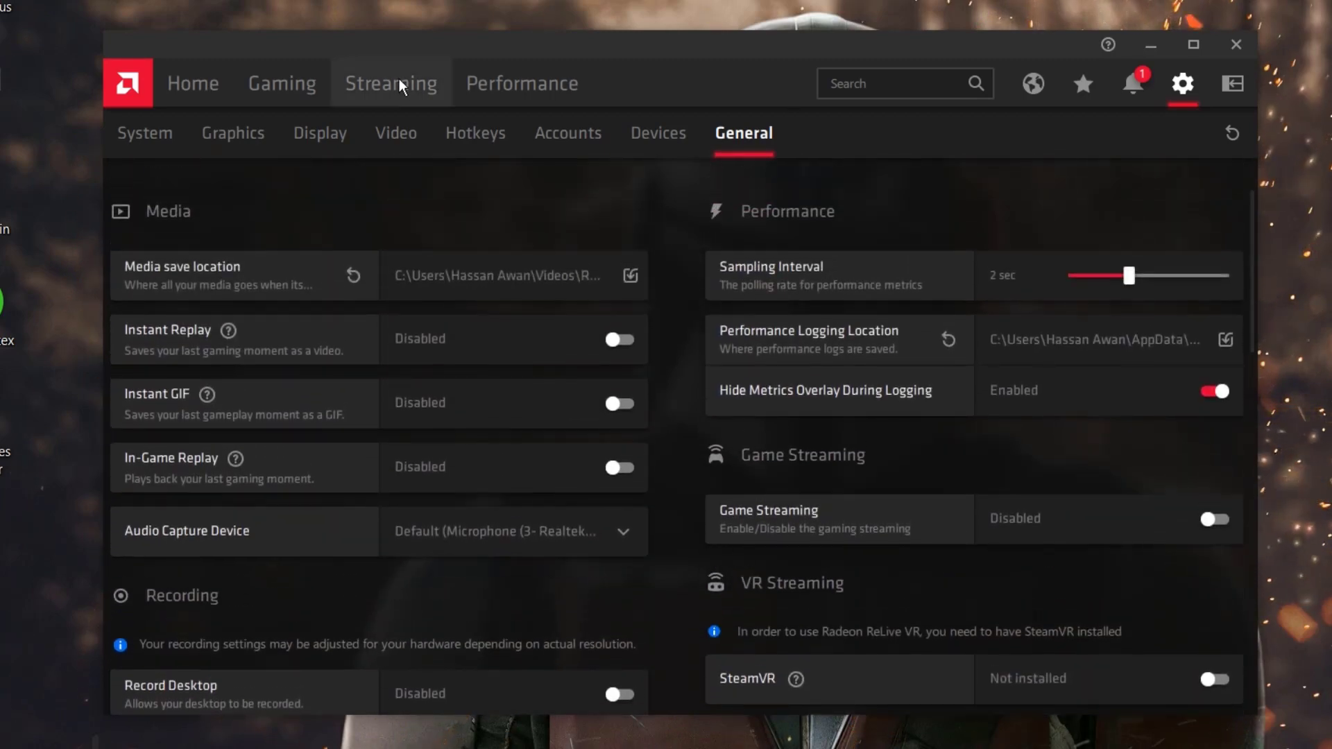
# Look over the installed games and the streaming page, and open the GPU performance metrics.
pyautogui.click(291, 84)
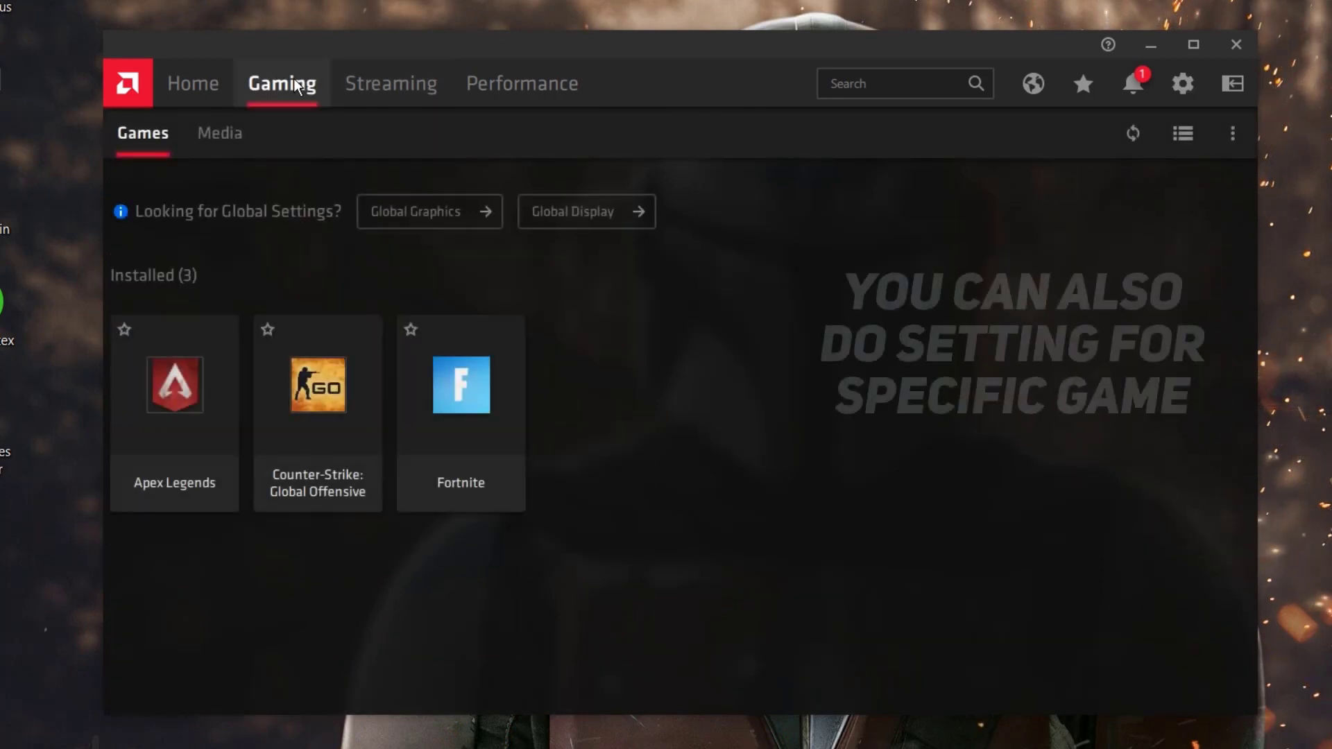
pyautogui.click(386, 99)
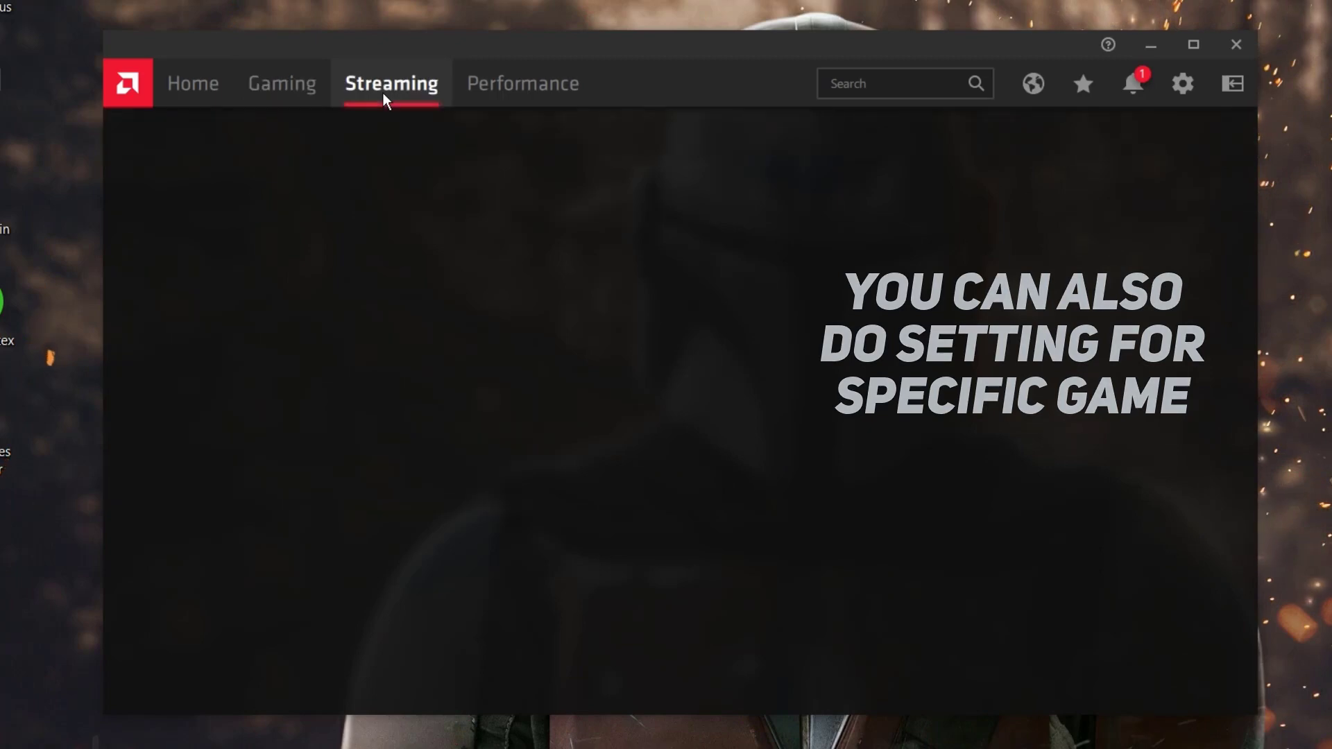
pyautogui.click(510, 84)
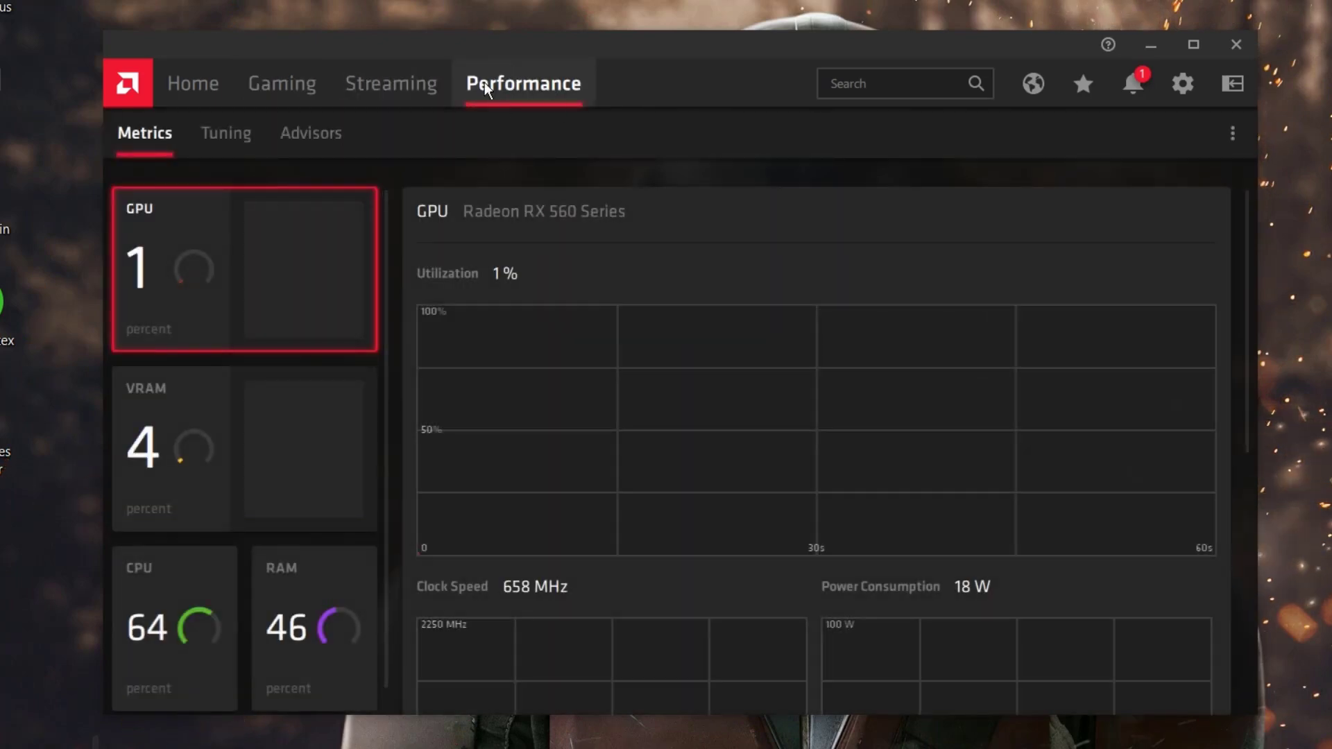
# View the CPU and RAM metrics, and accept the license agreement for performance tuning.
pyautogui.click(201, 625)
pyautogui.click(289, 595)
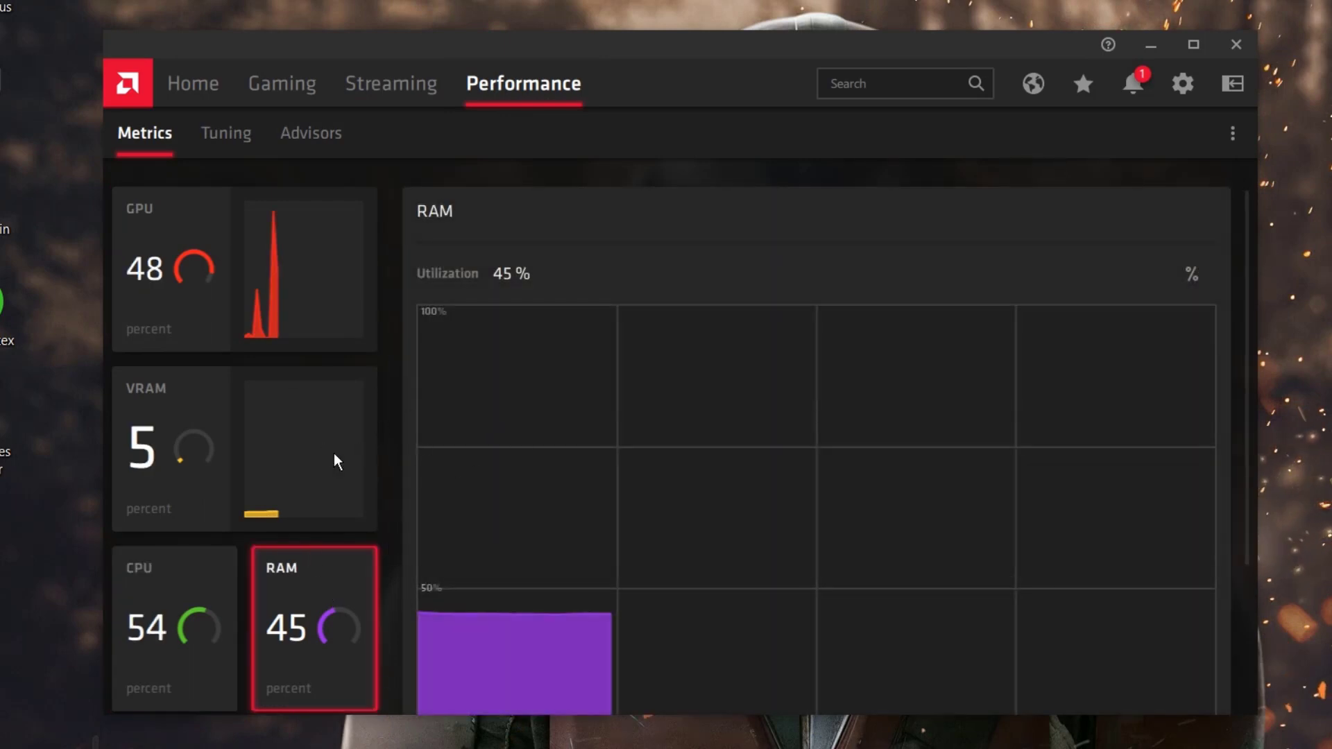
pyautogui.click(229, 138)
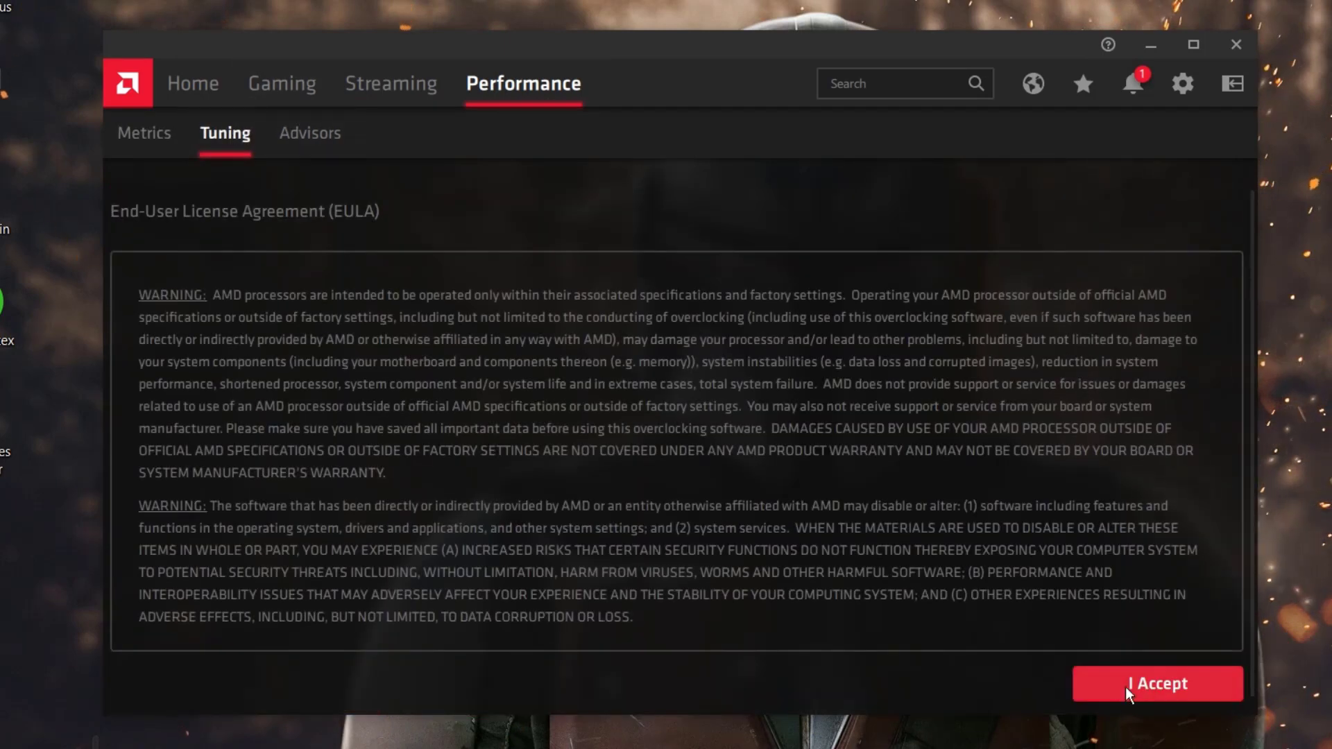
pyautogui.click(1129, 687)
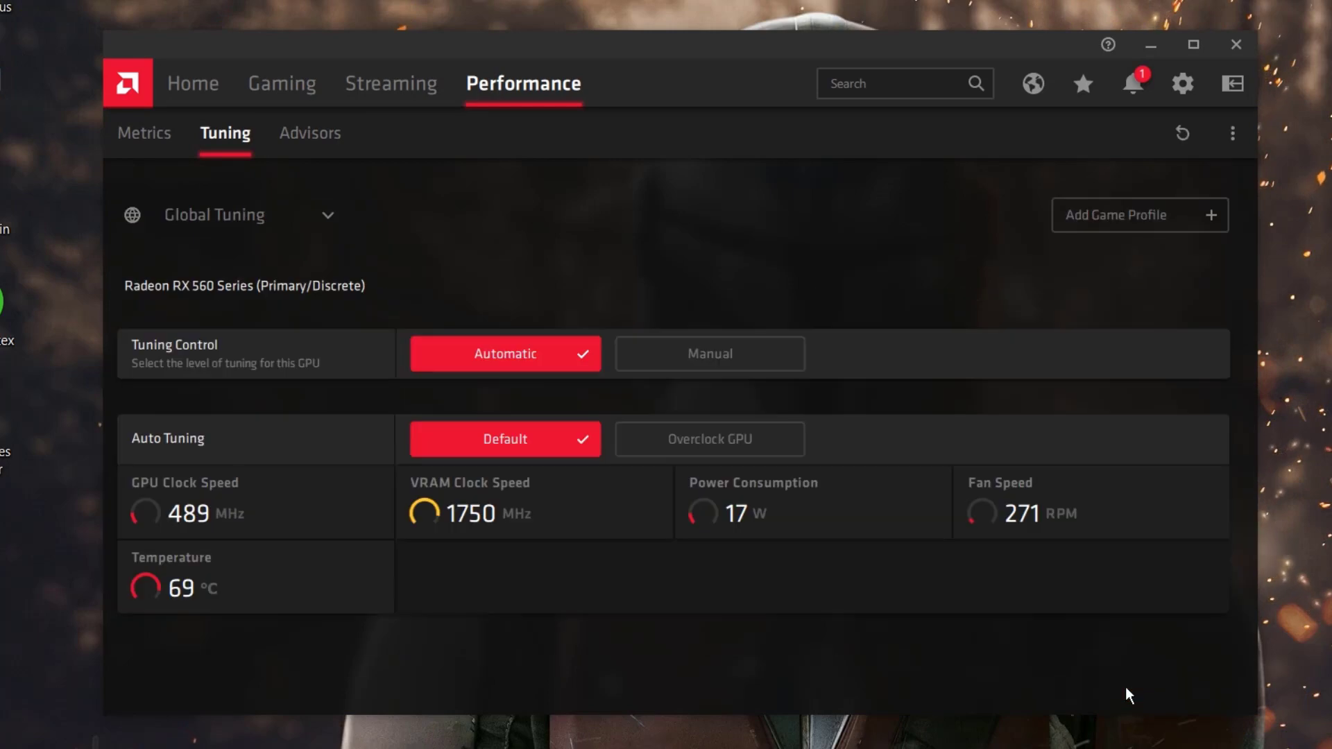
# Look at the available tuning profiles and the games offered for a new tuning profile, without adding one.
pyautogui.click(311, 215)
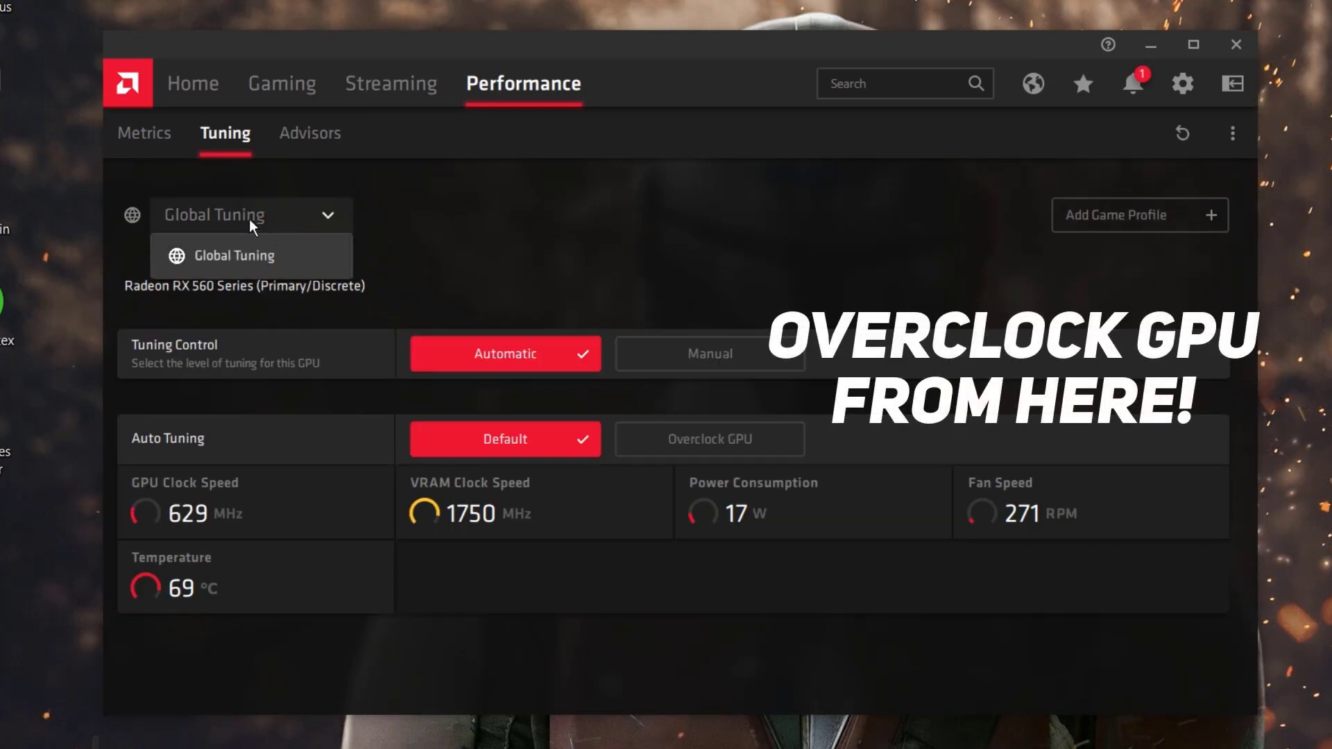
pyautogui.click(1142, 221)
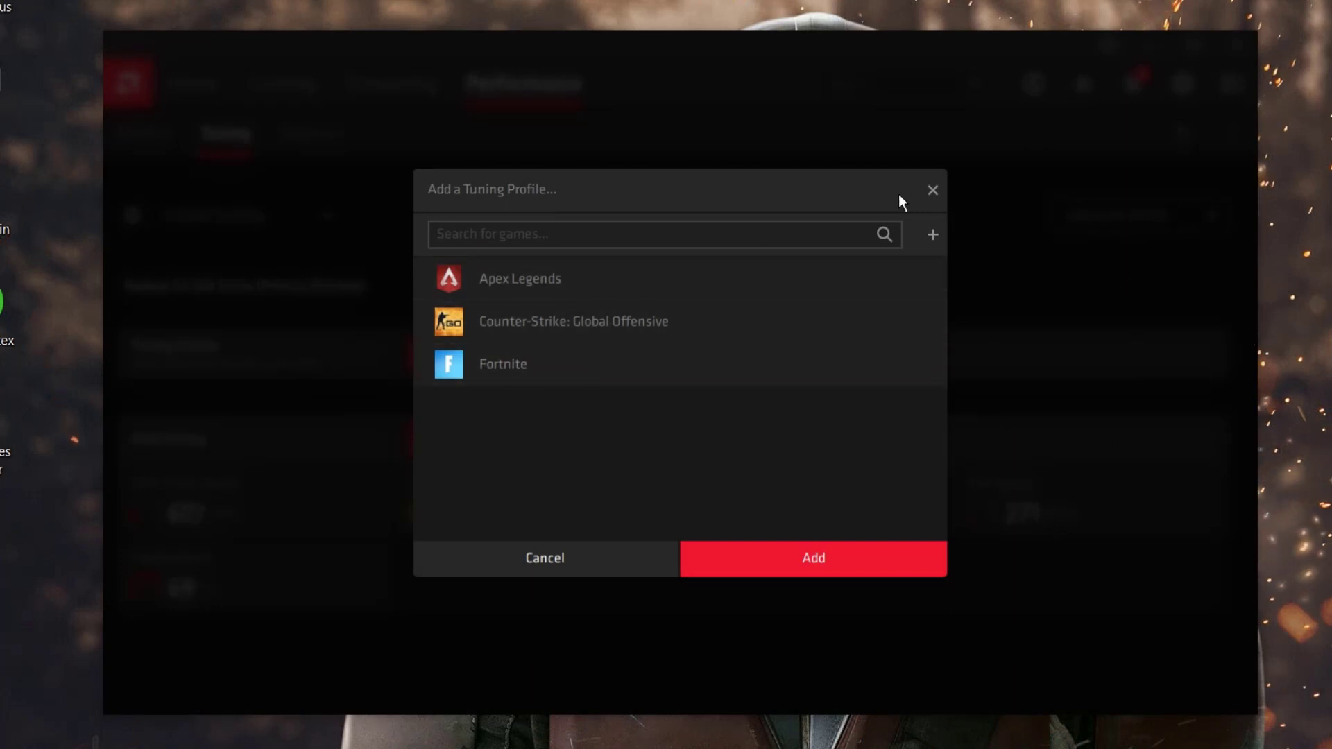
pyautogui.click(933, 191)
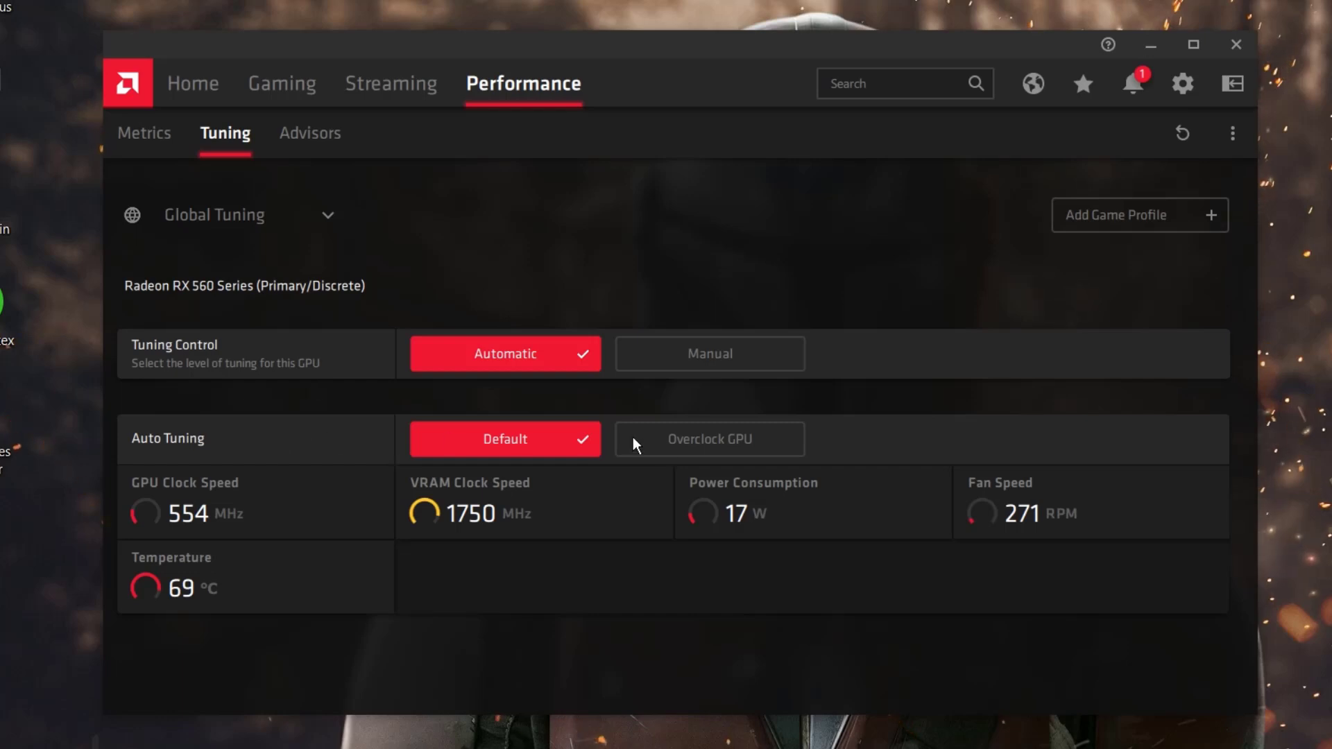
# Run the automatic GPU overclock on the Radeon RX 560 and accept the risk warning.
pyautogui.click(730, 444)
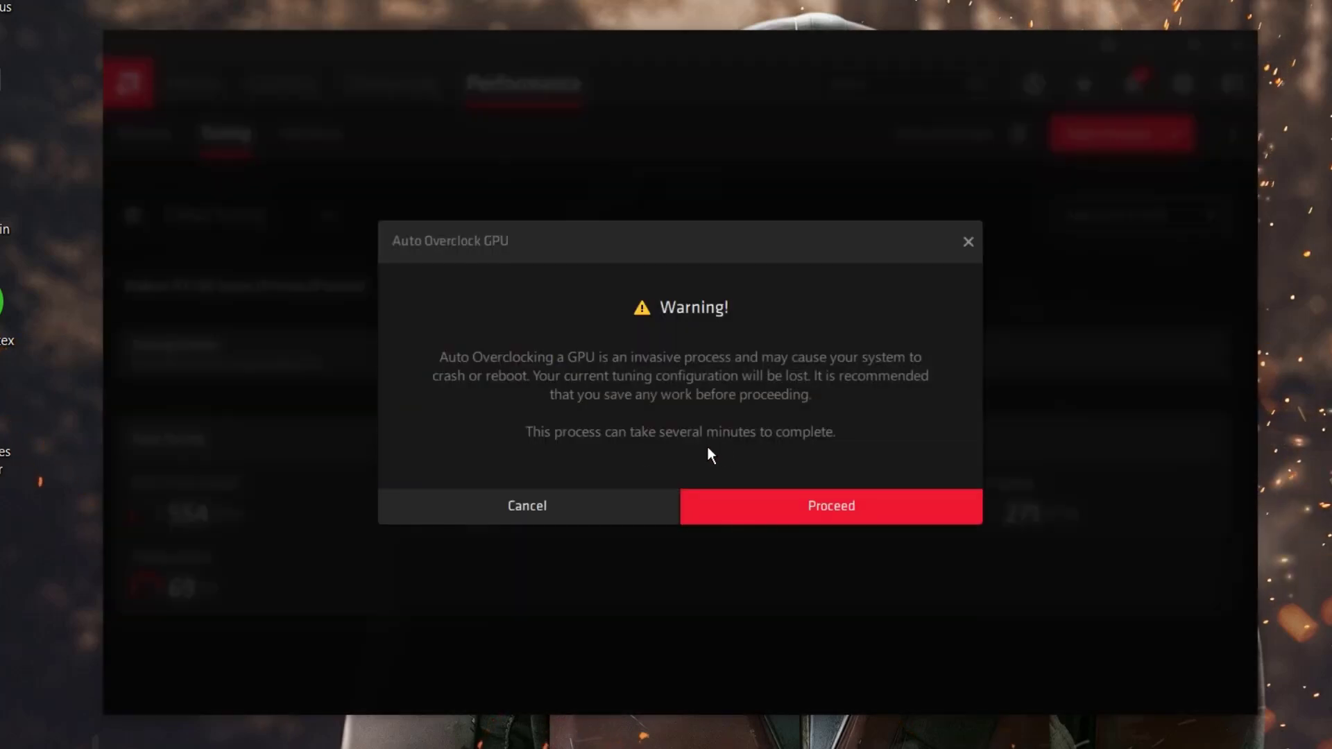
pyautogui.click(830, 513)
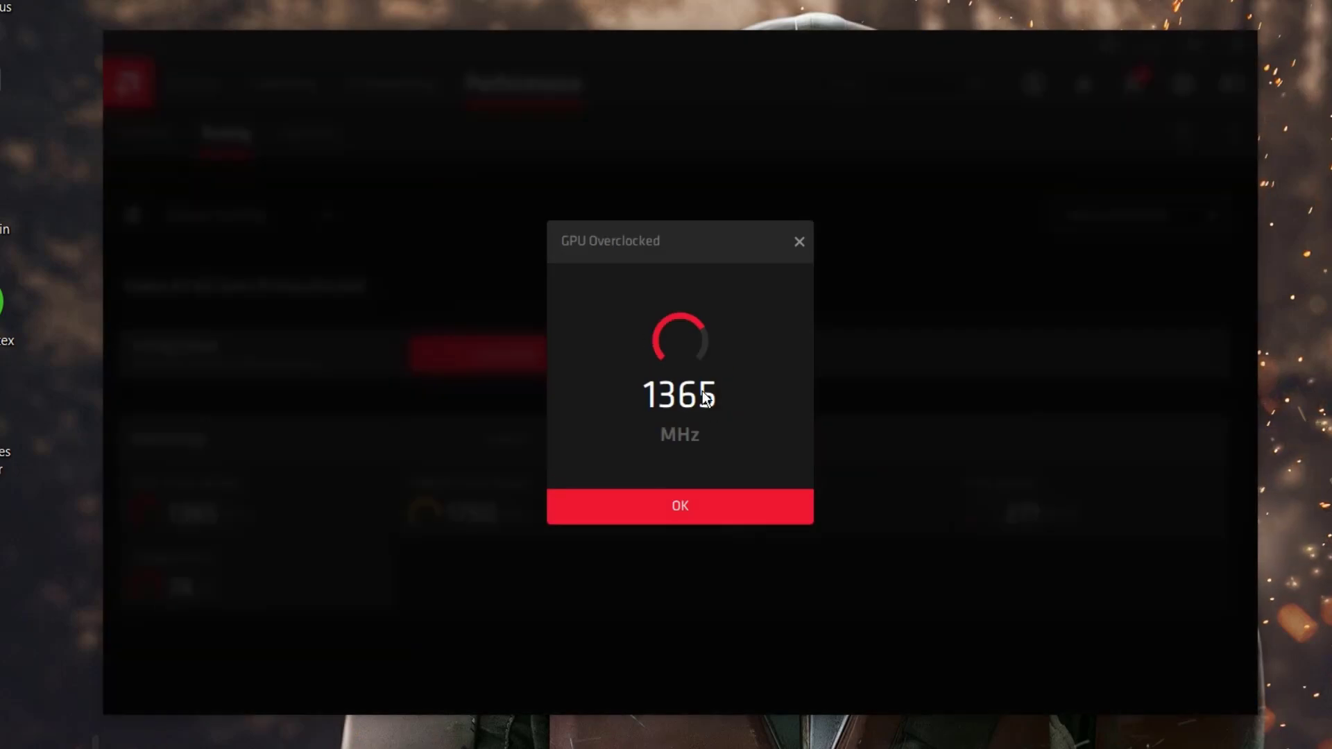
pyautogui.click(674, 505)
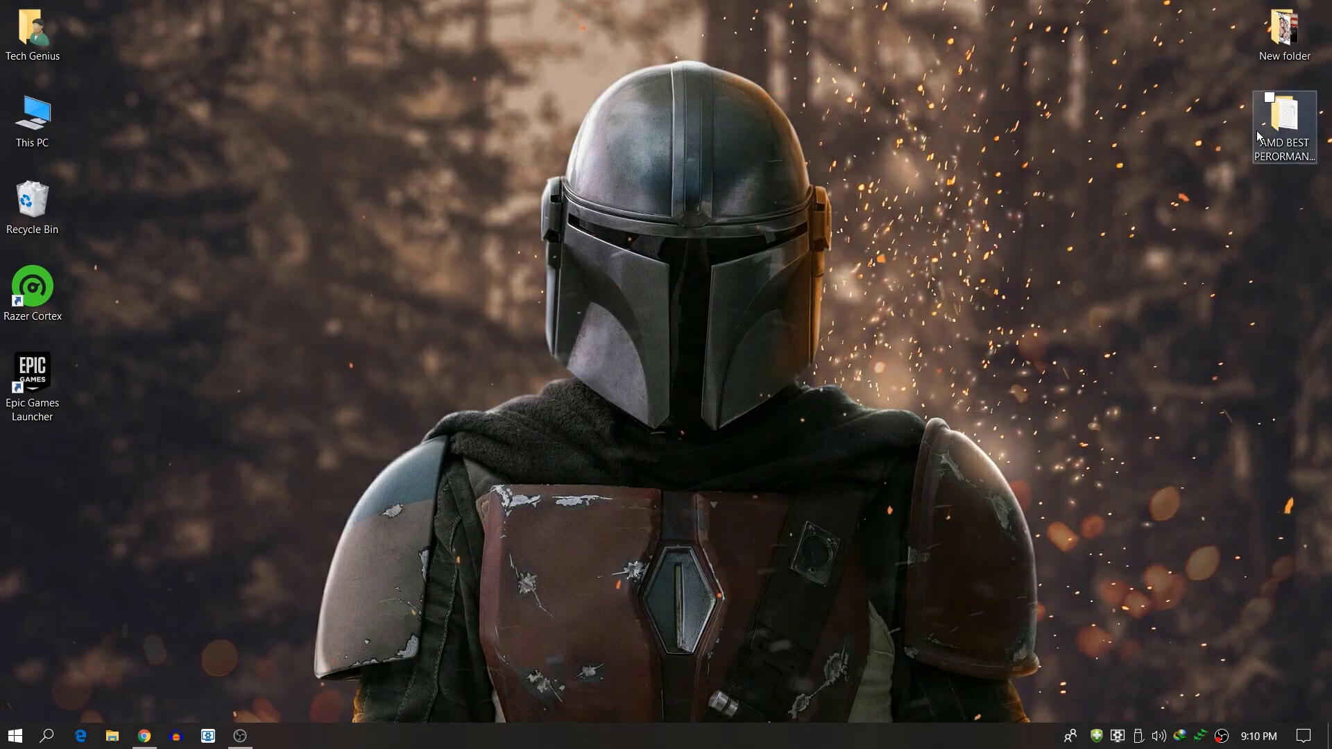
# Move the AMD BEST PERORMANCE PACK folder toward the middle of the desktop and open it.
pyautogui.moveTo(1294, 156); pyautogui.dragTo(570, 158)
pyautogui.moveTo(433, 55); pyautogui.dragTo(535, 147)
pyautogui.doubleClick(571, 139)
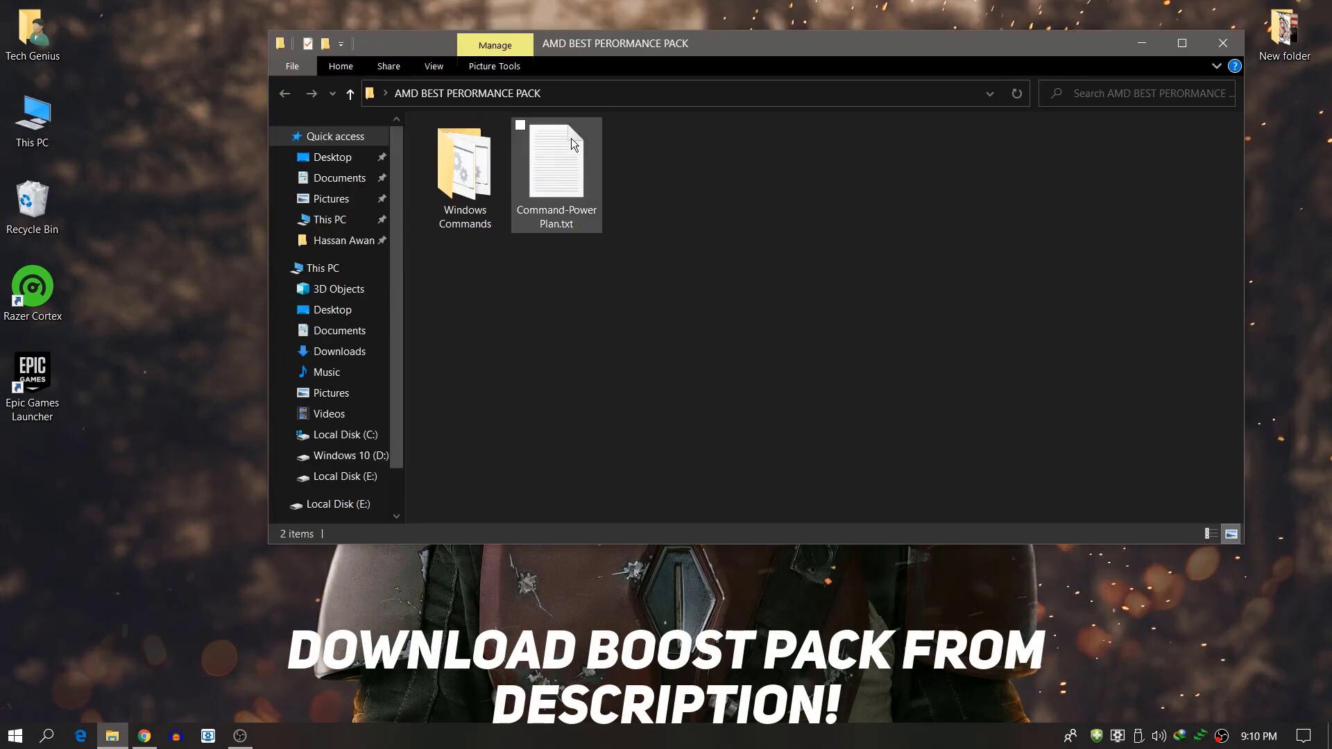
# Open the Windows Commands folder and select all of its batch files.
pyautogui.doubleClick(468, 162)
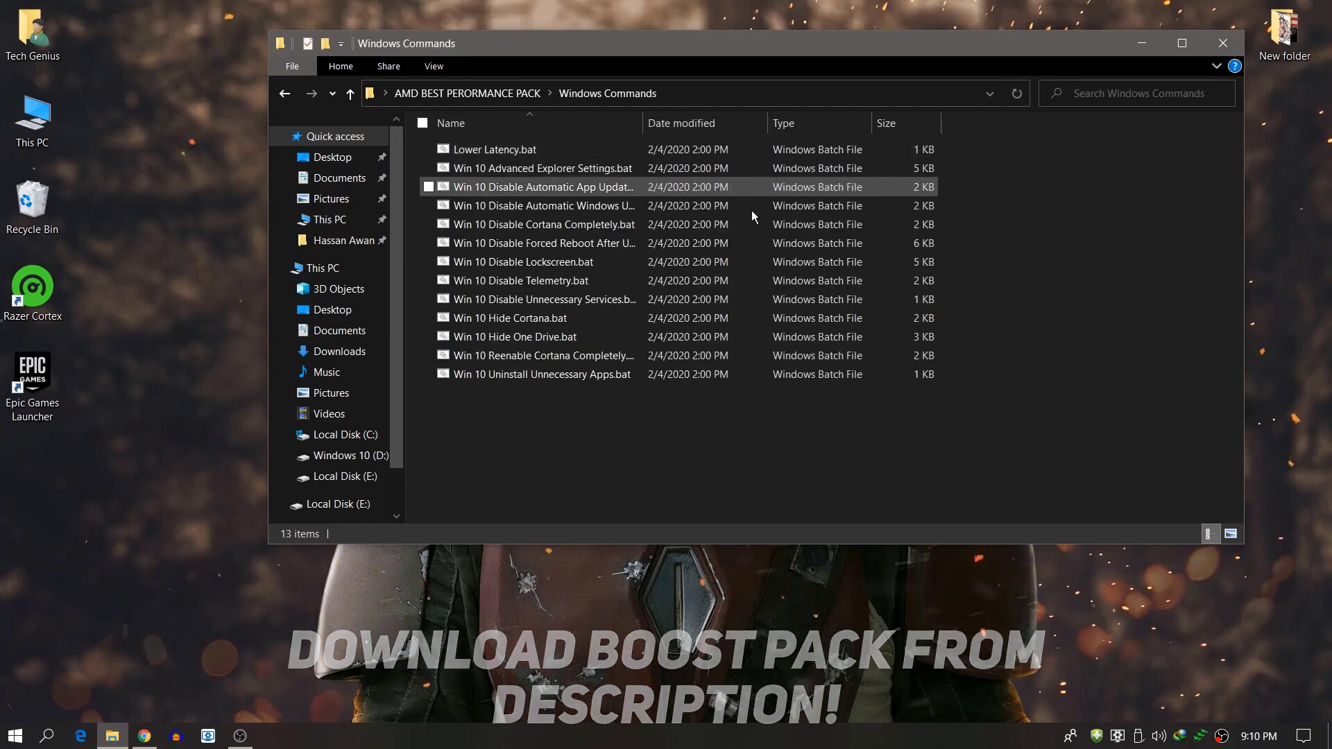
pyautogui.moveTo(507, 399); pyautogui.dragTo(522, 142)
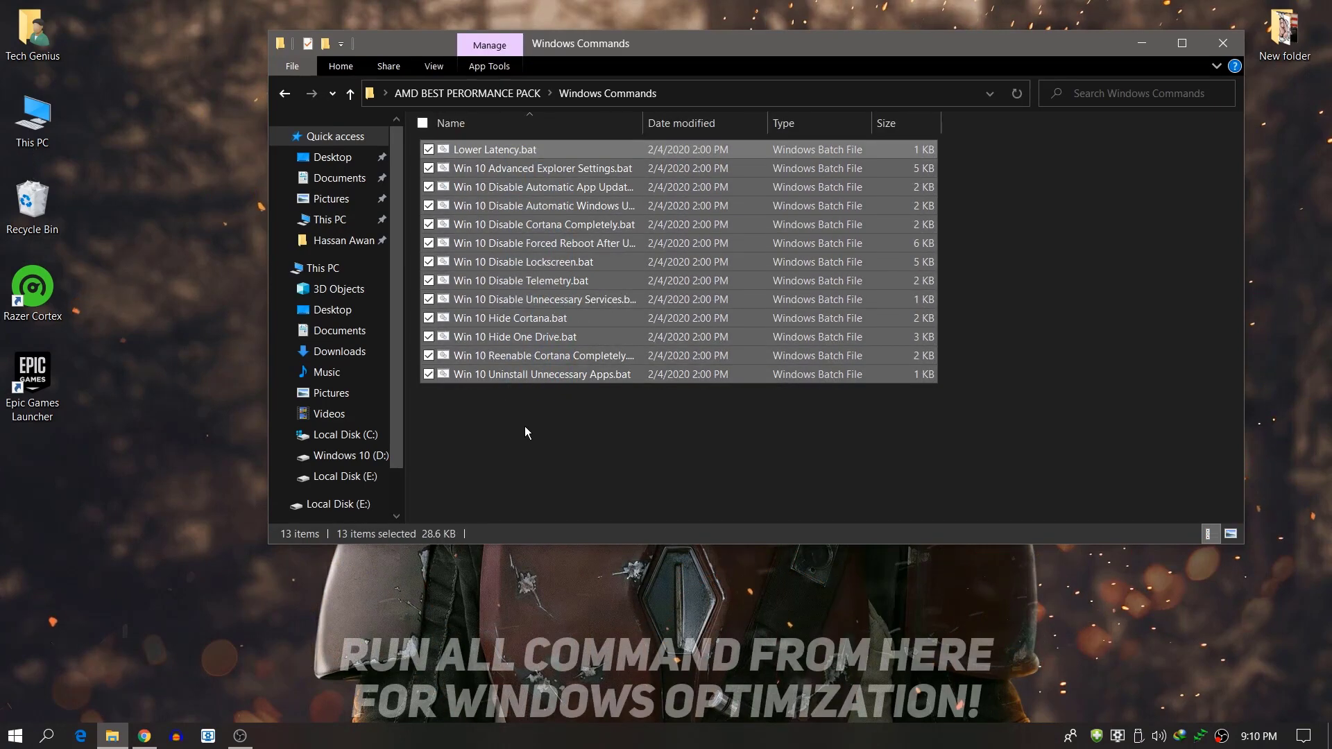
pyautogui.rightClick(528, 171)
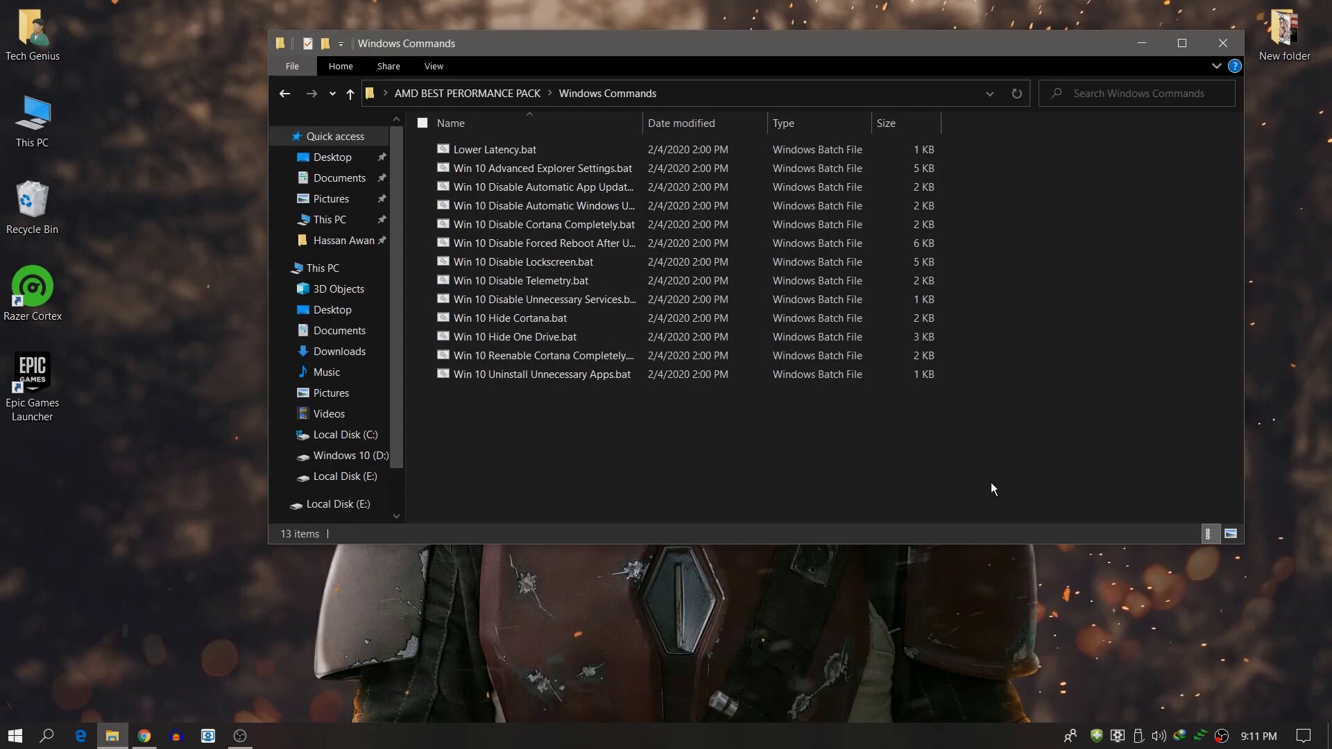
# Copy the command powercfg -duplicatescheme e9a42b02-d5df-448d-aa00-03f14749eb61 from Command-Power Plan.txt in the pack folder, and minimize the open windows.
pyautogui.hotkey('alt', 'Left')
pyautogui.click(648, 342)
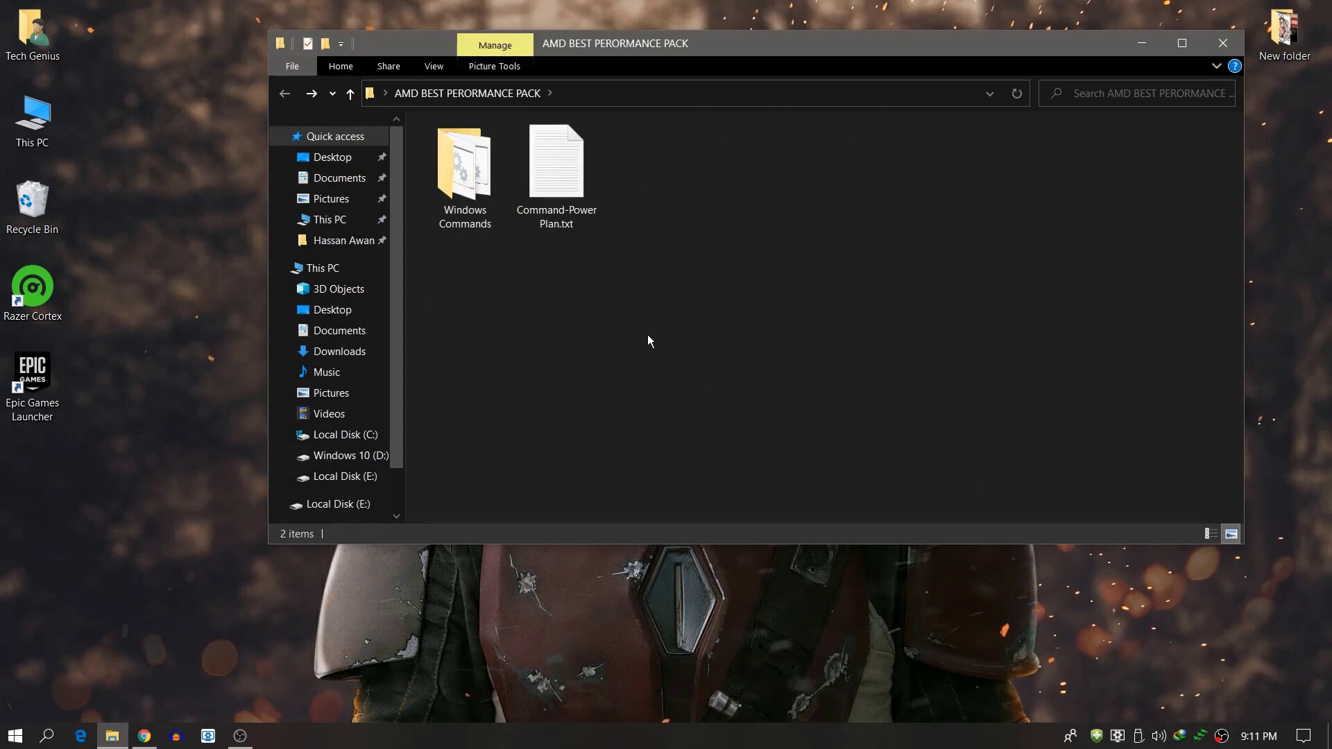
pyautogui.doubleClick(565, 173)
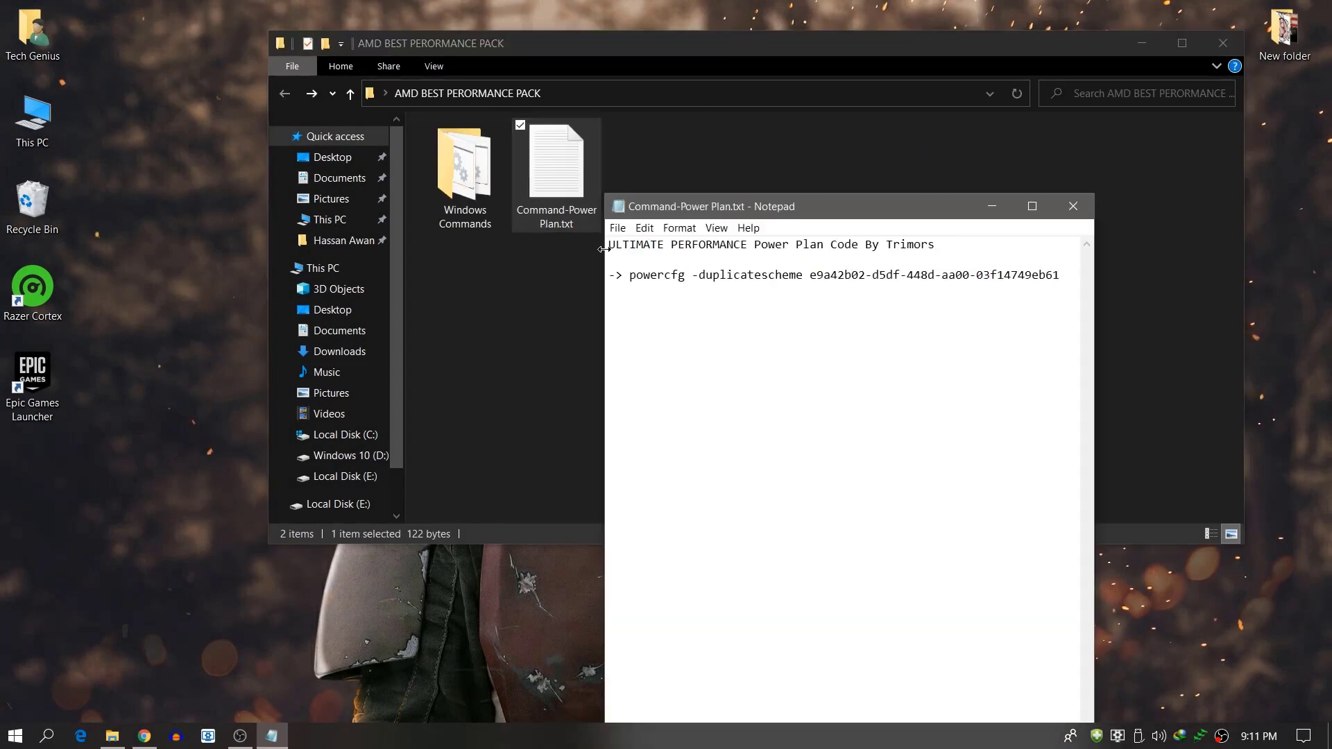
pyautogui.click(1013, 206)
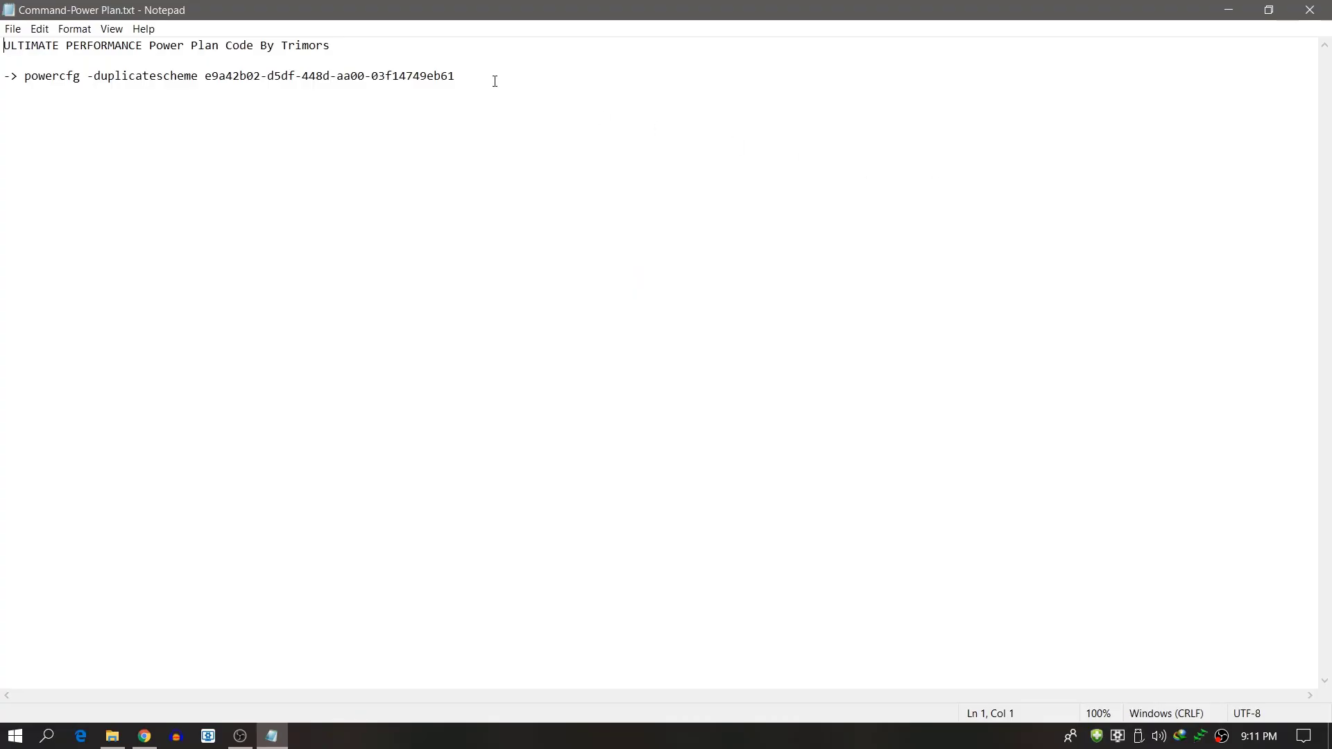
pyautogui.moveTo(428, 76); pyautogui.dragTo(41, 84)
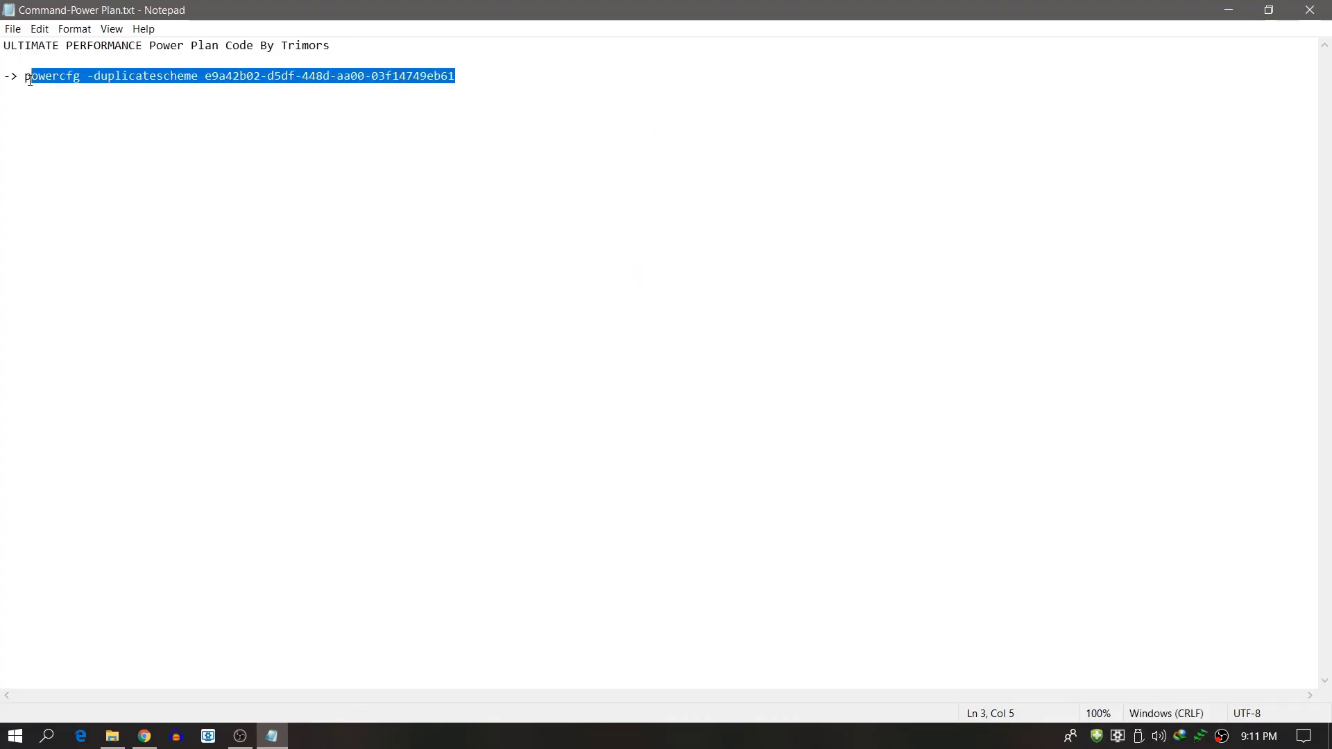
pyautogui.rightClick(43, 78)
pyautogui.click(90, 127)
pyautogui.click(1227, 13)
pyautogui.click(1138, 43)
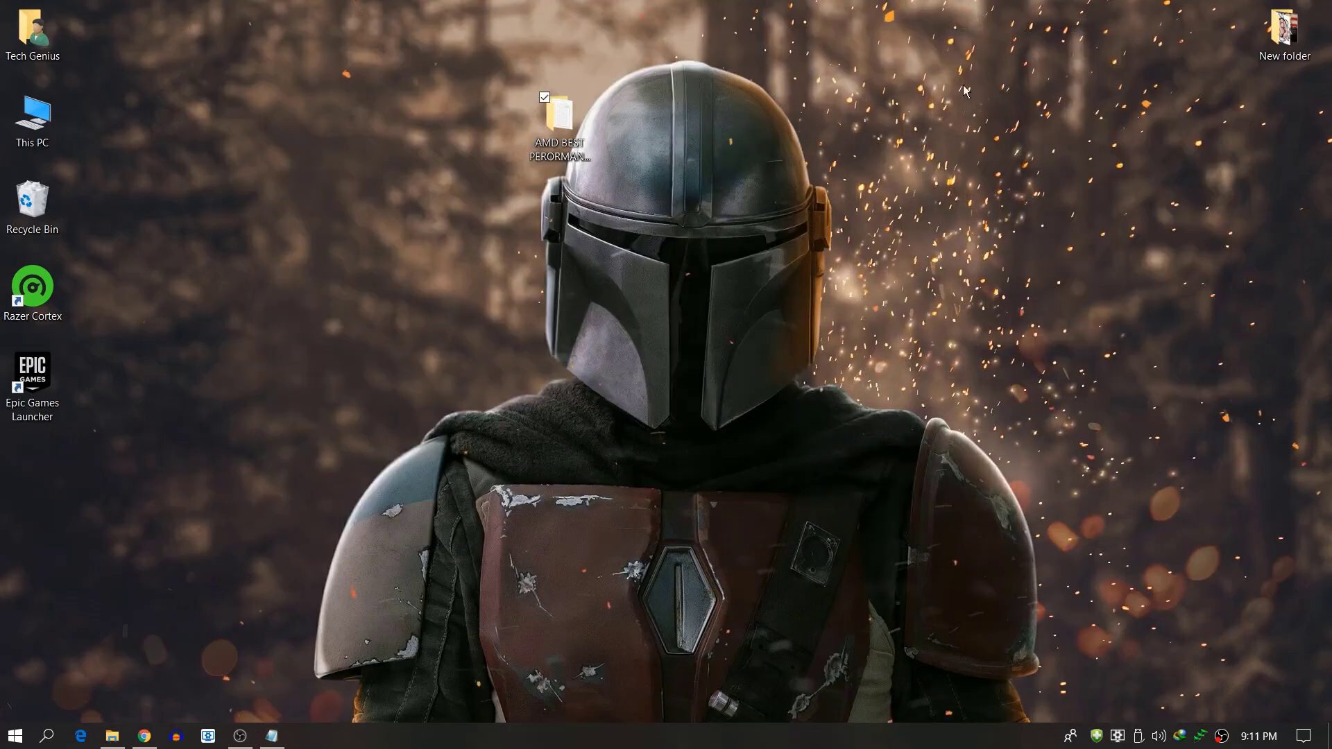
# Open a Command Prompt by running cmd from the Windows Run dialog.
pyautogui.press('super+r')
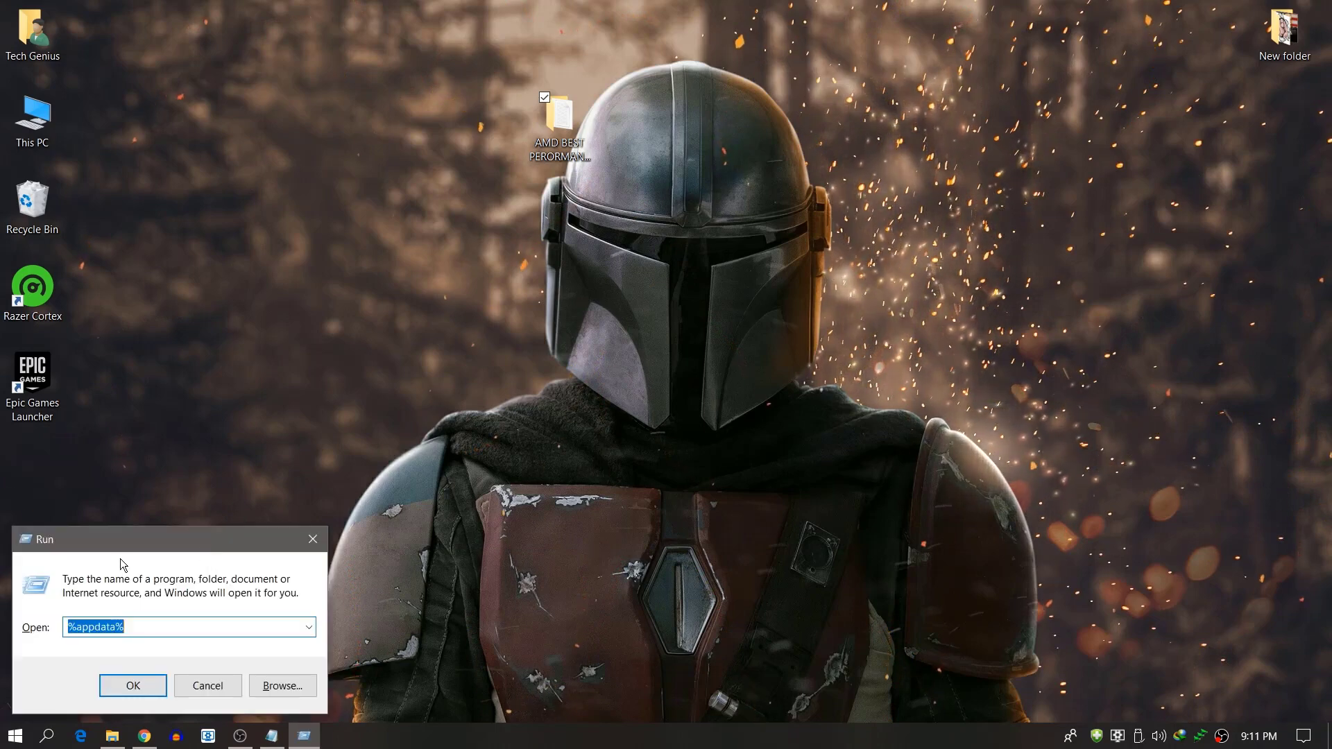
pyautogui.moveTo(455, 201); pyautogui.dragTo(495, 152)
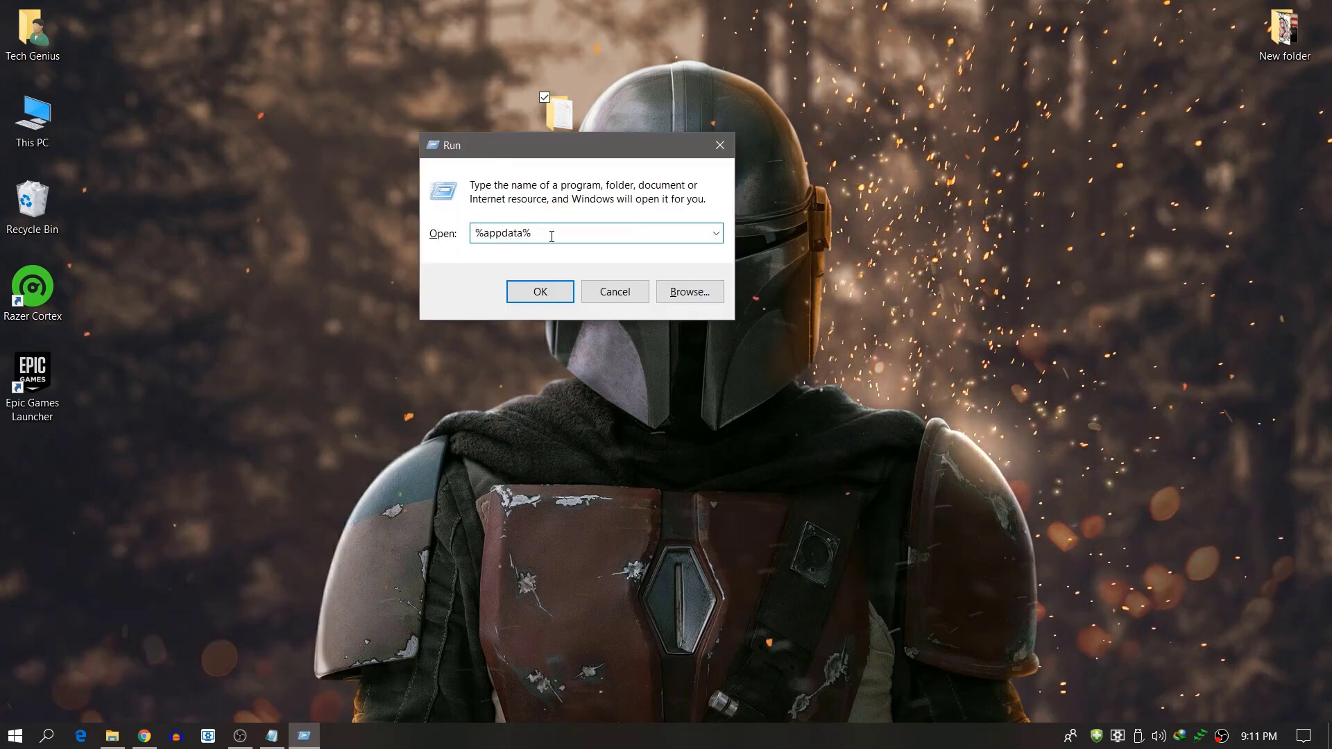
pyautogui.hotkey('ctrl', 'a')
pyautogui.press('BackSpace')
pyautogui.write('%appdata%')
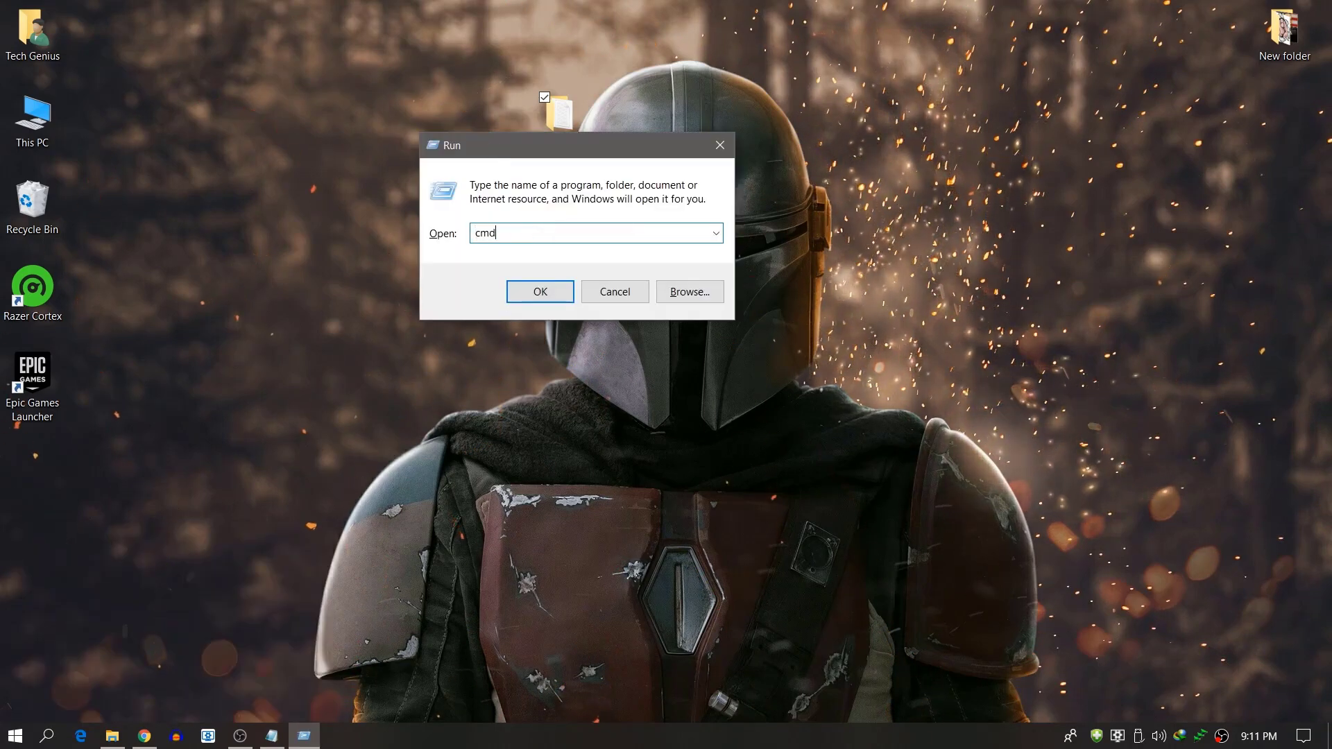
pyautogui.press('Return')
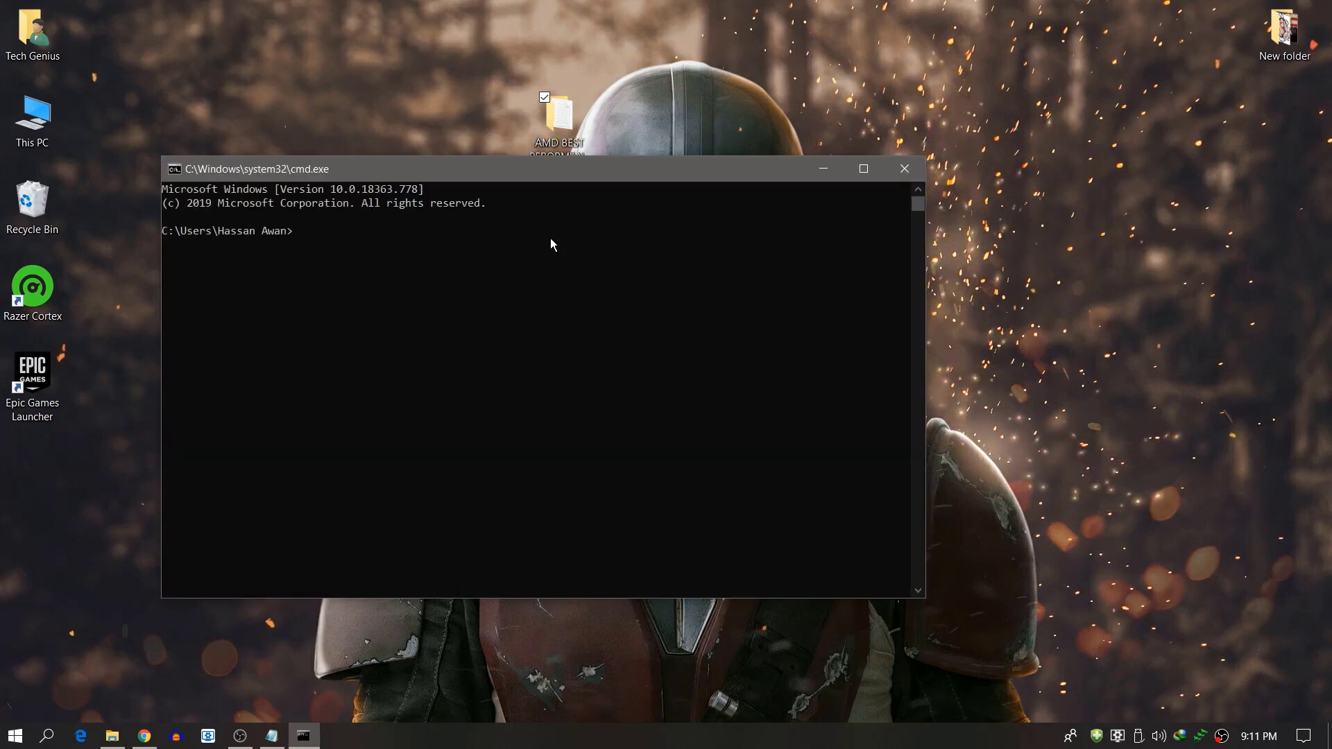
# Run the copied powercfg -duplicatescheme command to add the Ultimate Performance power plan, and close the Command Prompt.
pyautogui.hotkey('ctrl', 'v')
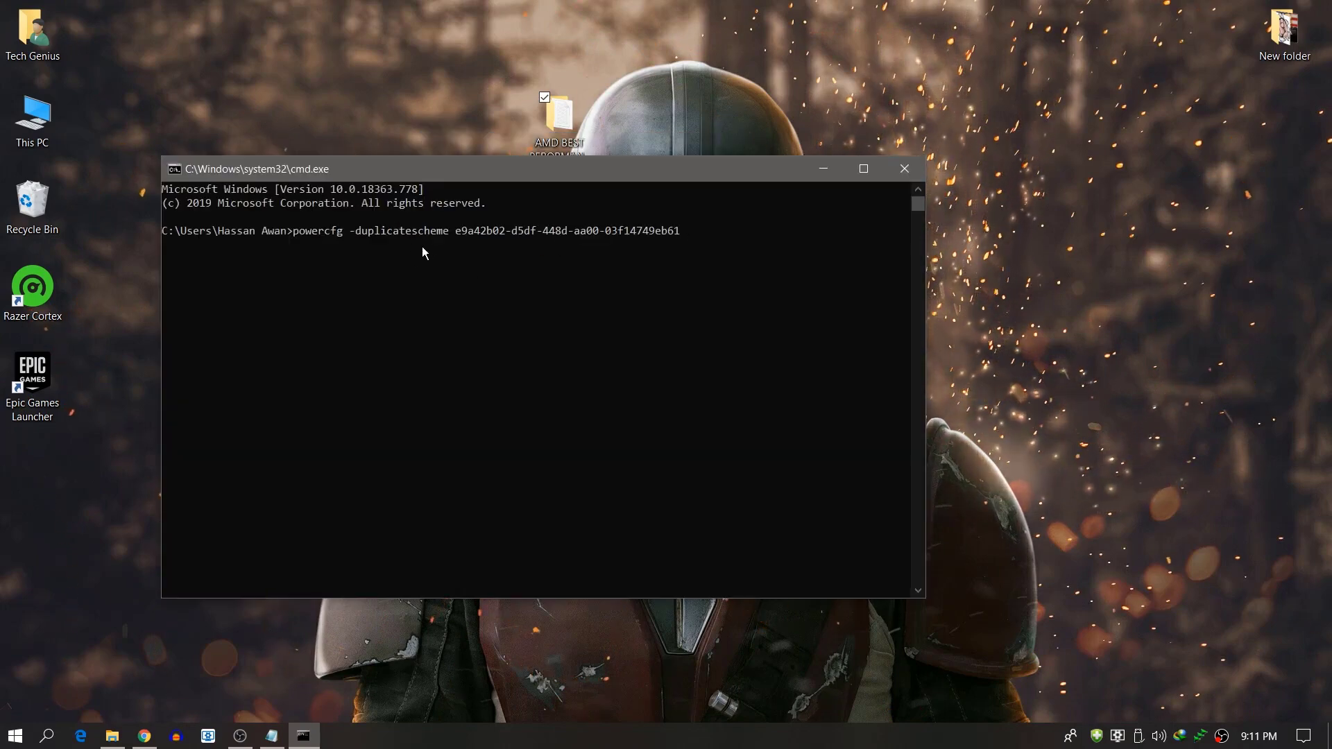
pyautogui.press('Return')
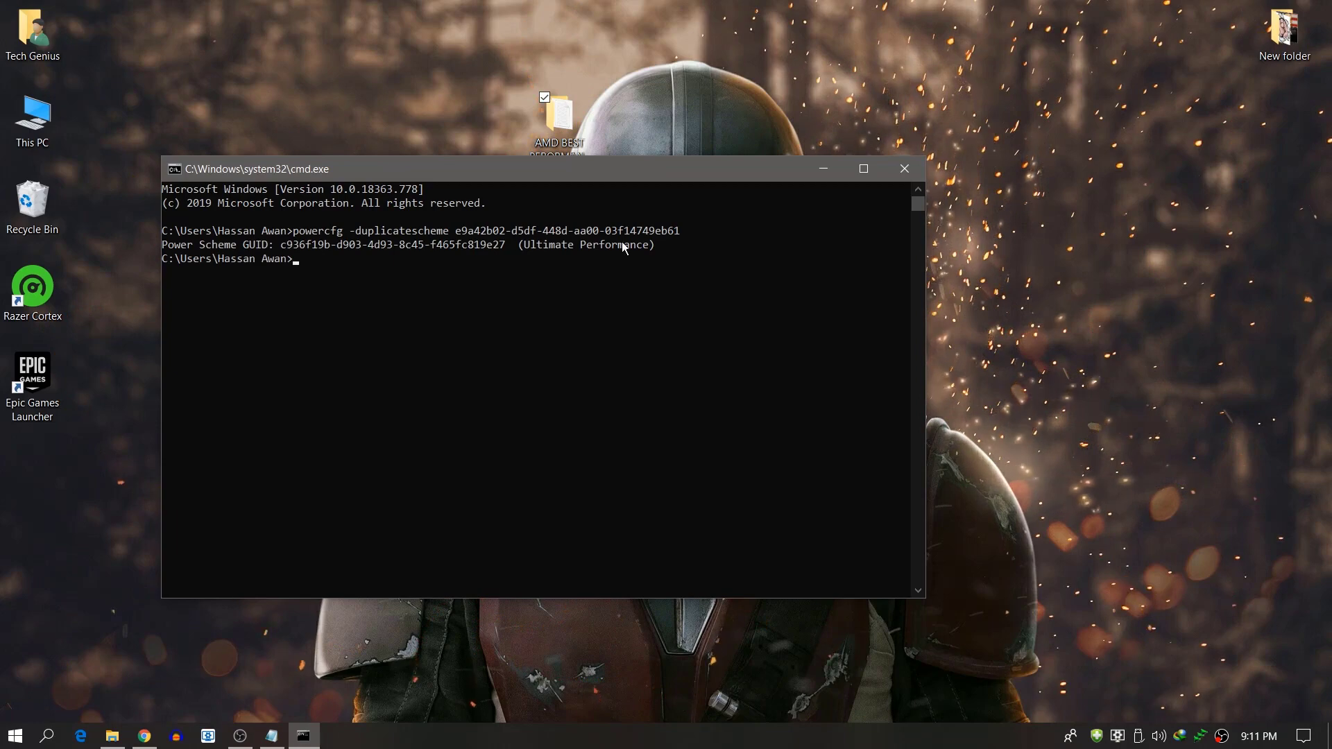
pyautogui.moveTo(520, 251); pyautogui.dragTo(555, 266)
pyautogui.click(552, 271)
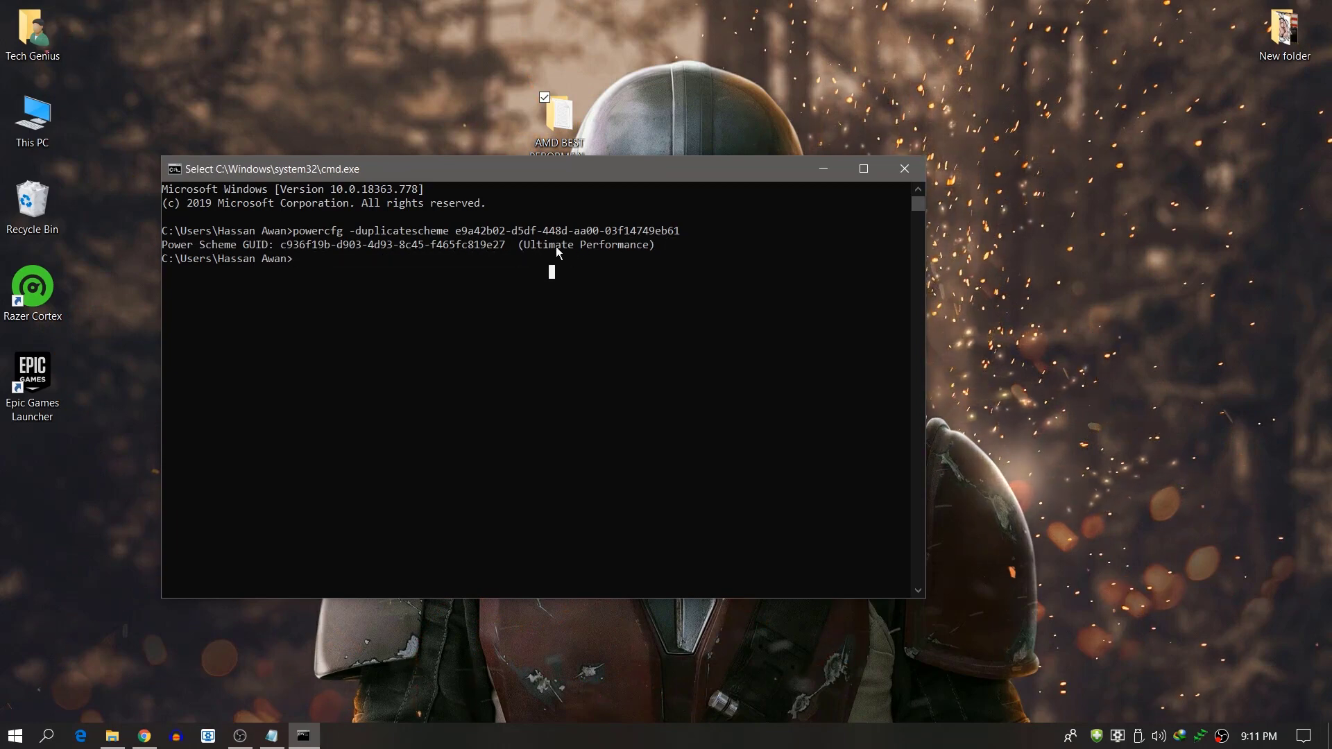
pyautogui.click(905, 169)
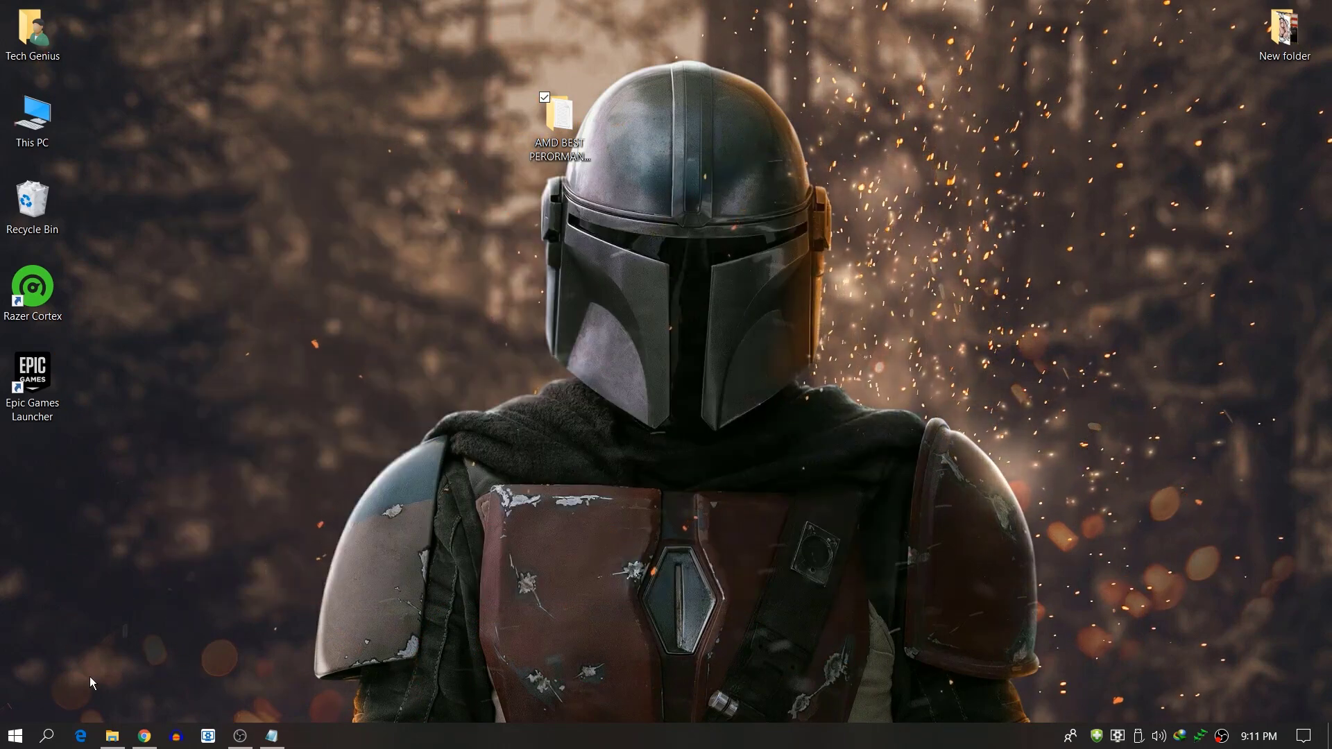
# Search Windows for the Power & sleep settings and open the additional power settings with the list of power plans.
pyautogui.click(48, 737)
pyautogui.write('power')
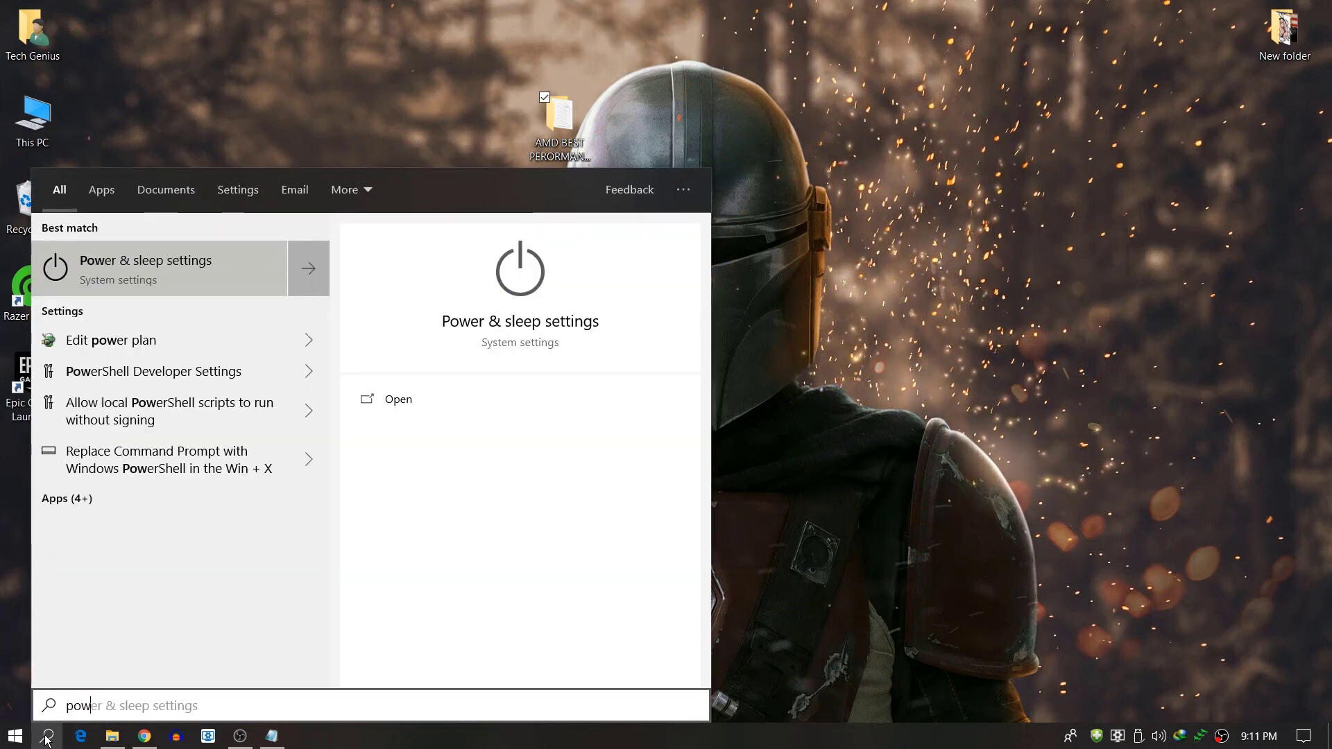
pyautogui.click(129, 266)
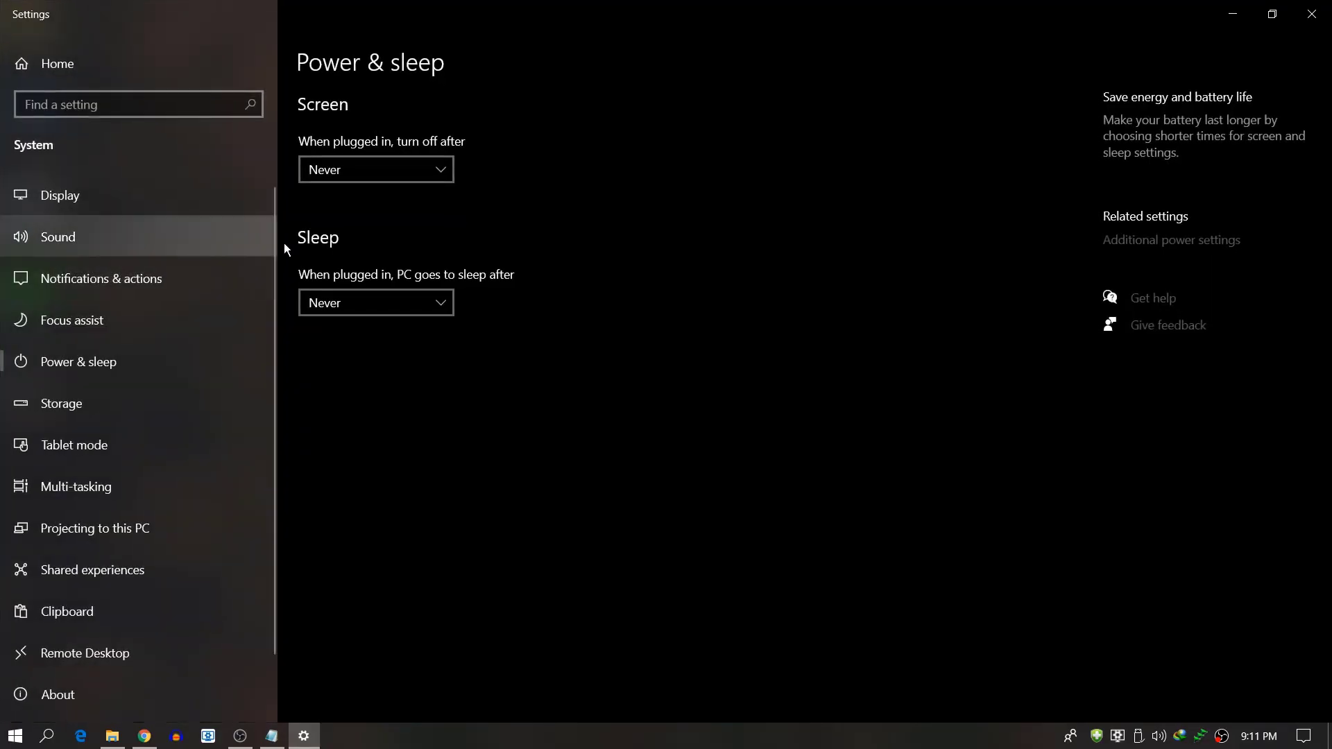
pyautogui.click(1136, 241)
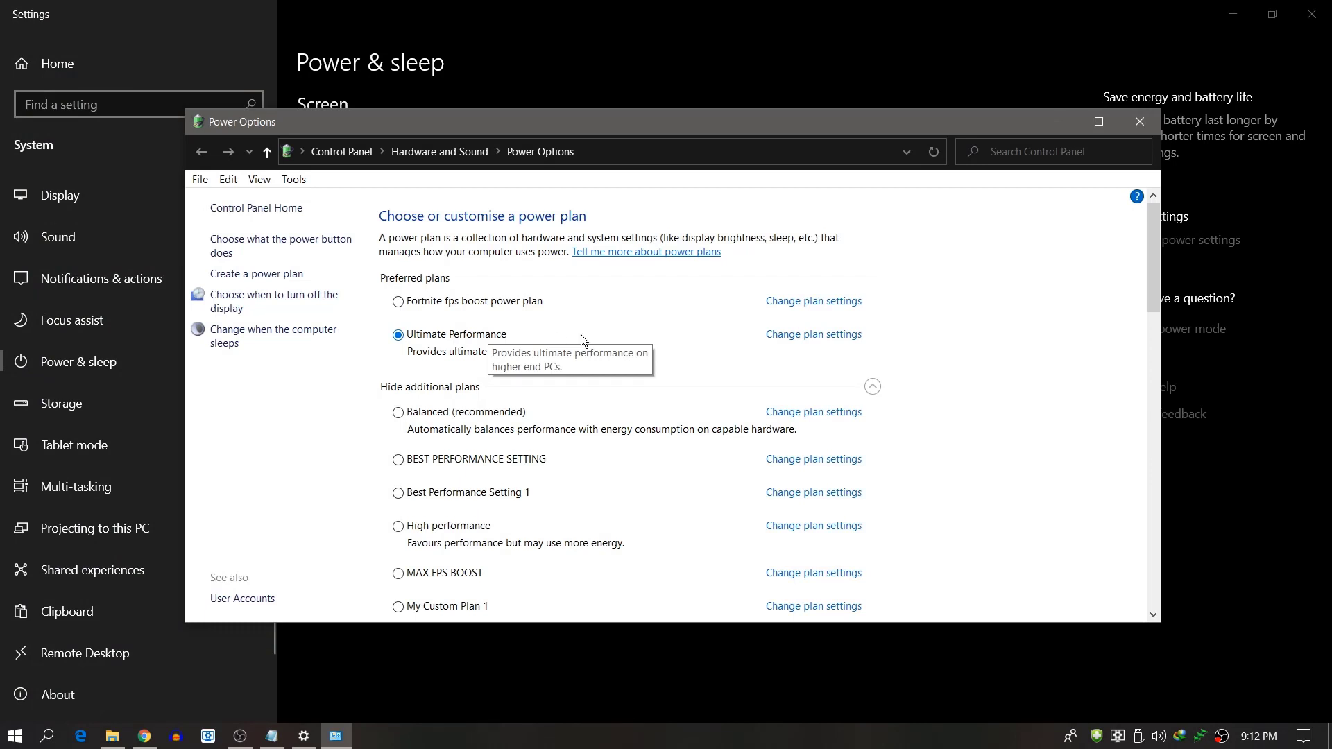
# Open the advanced power settings of the Ultimate Performance plan, keeping that plan selected.
pyautogui.click(831, 336)
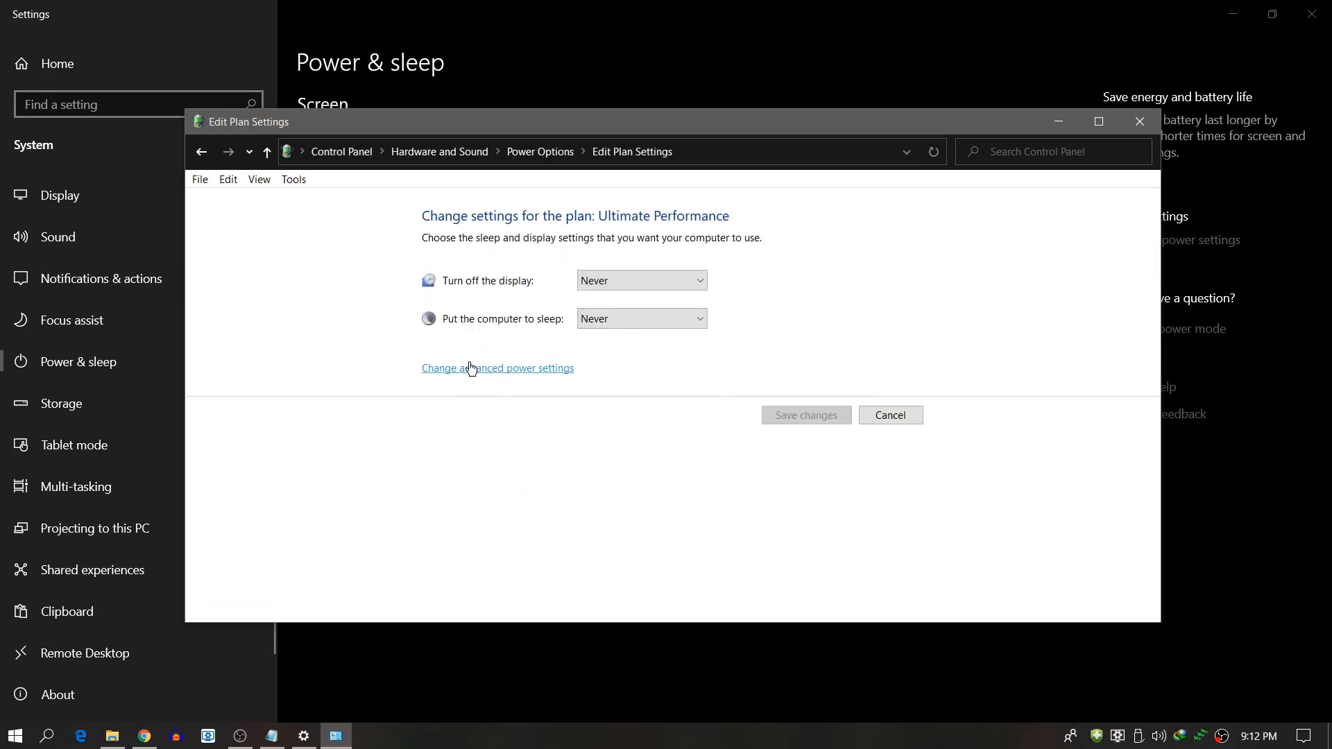
pyautogui.click(472, 368)
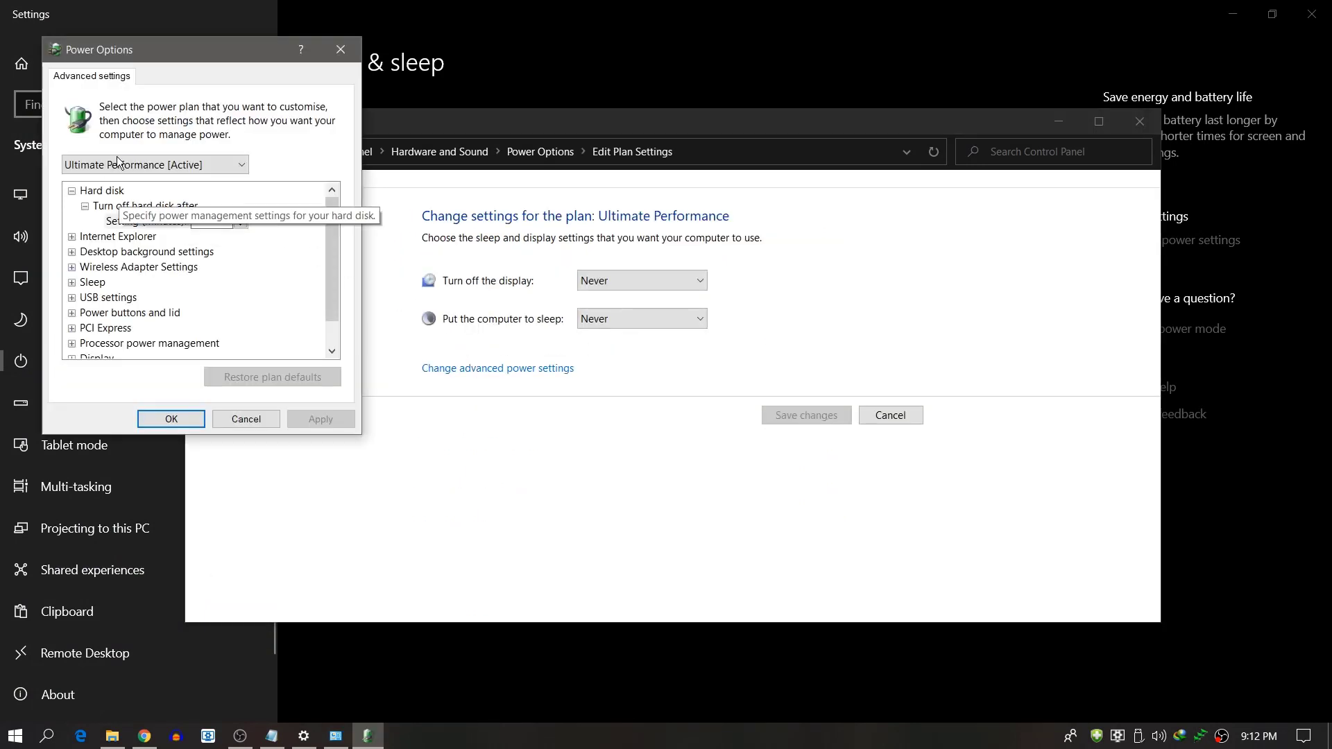
pyautogui.click(171, 163)
pyautogui.click(171, 164)
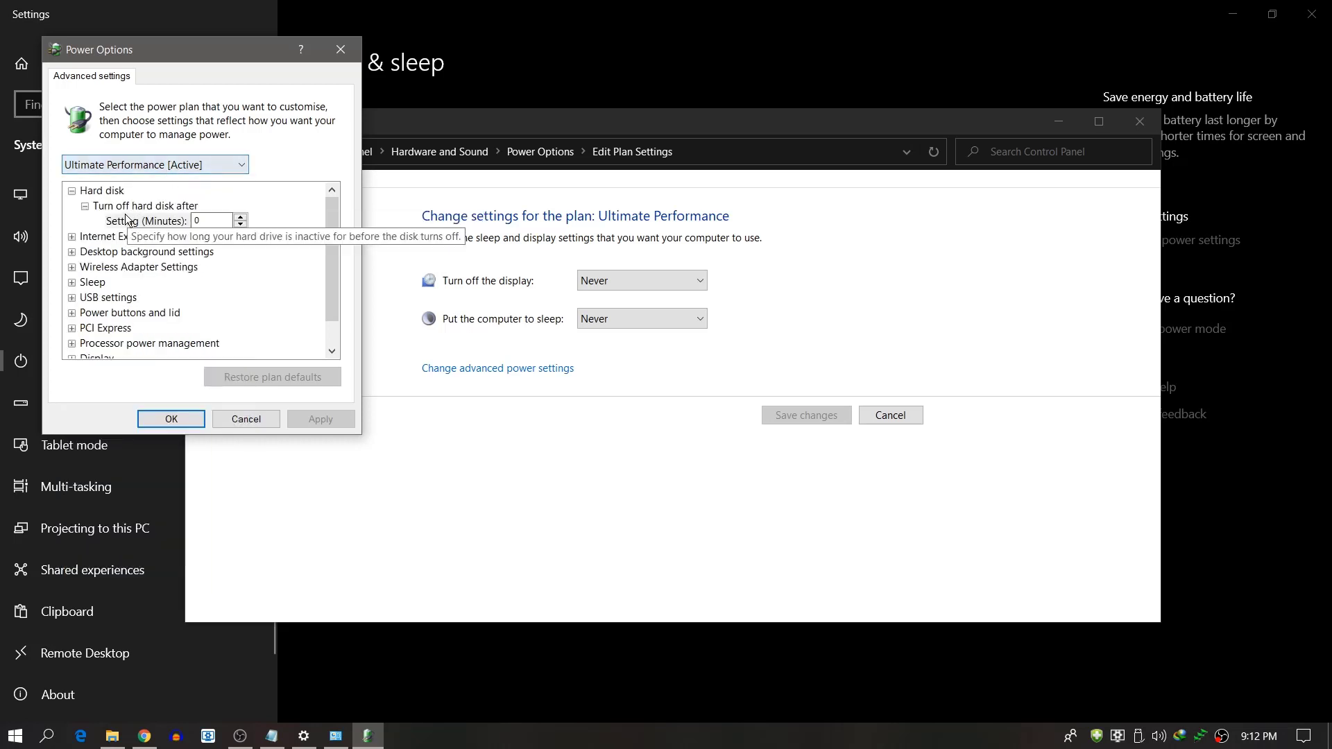
# Set the processor performance core parking over-utilisation threshold to 100% under Processor power management and confirm the power options.
pyautogui.scroll(-1, 97, 343)
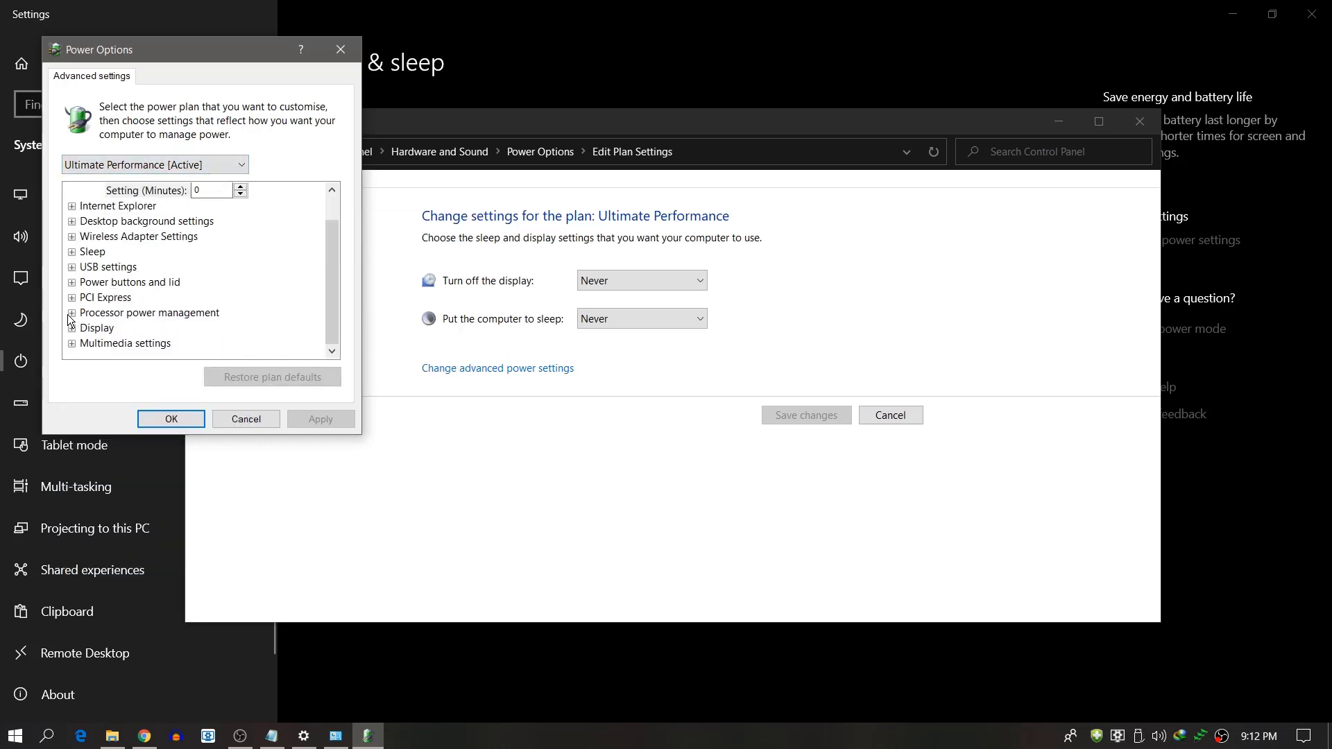
pyautogui.click(70, 313)
pyautogui.scroll(1, 212, 264)
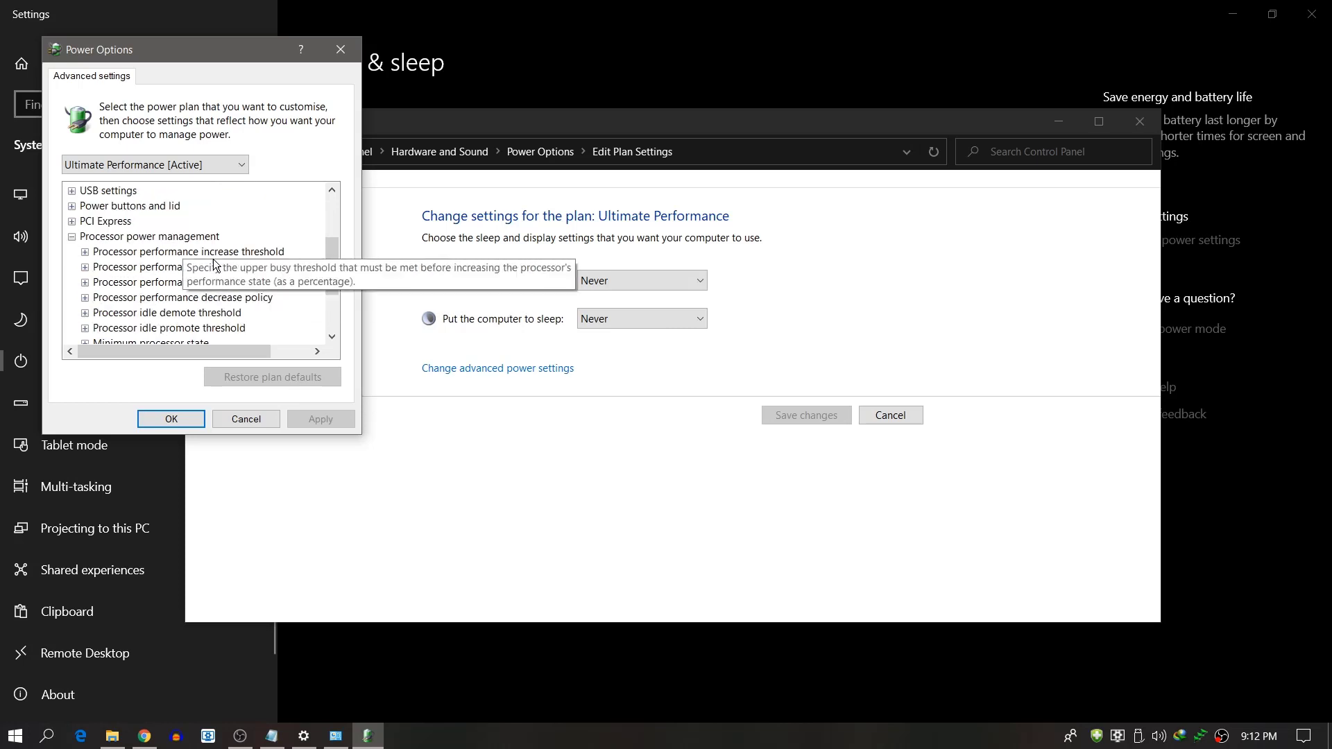
pyautogui.scroll(-1, 236, 266)
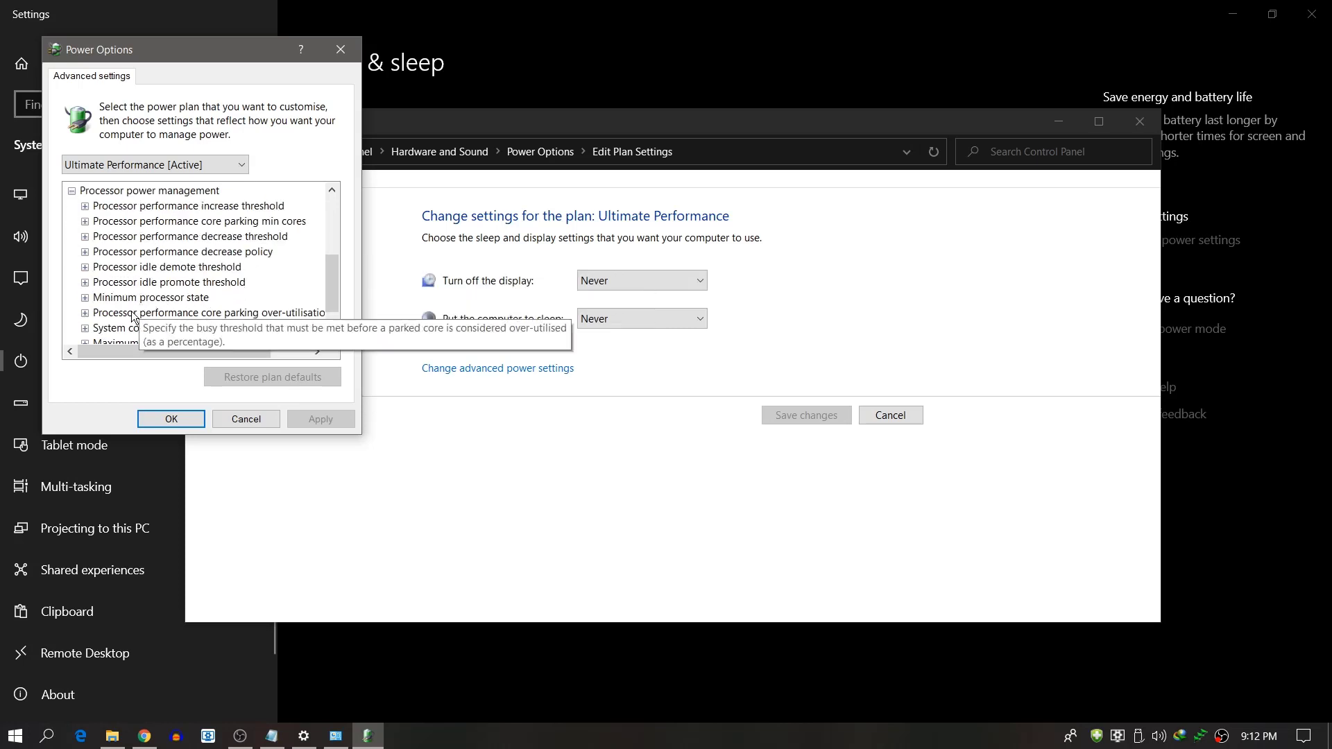
pyautogui.scroll(-1, 136, 317)
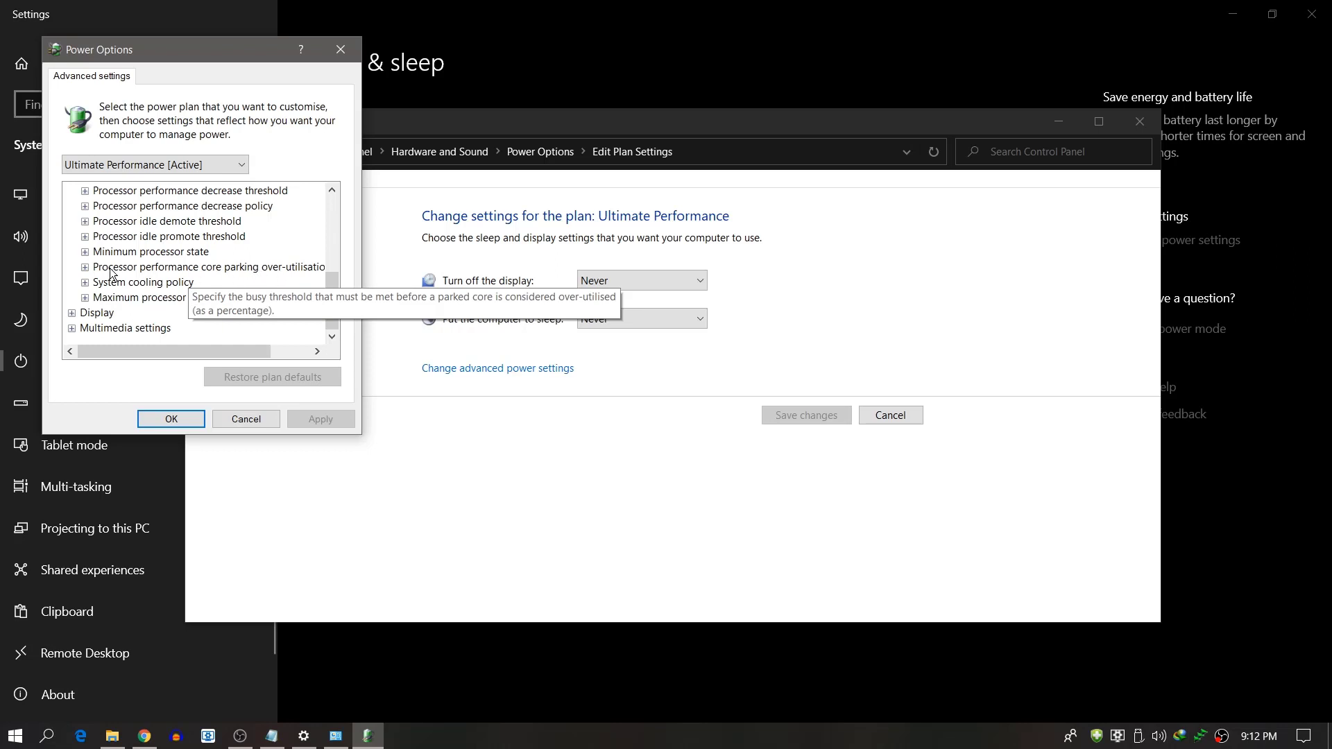
pyautogui.click(83, 268)
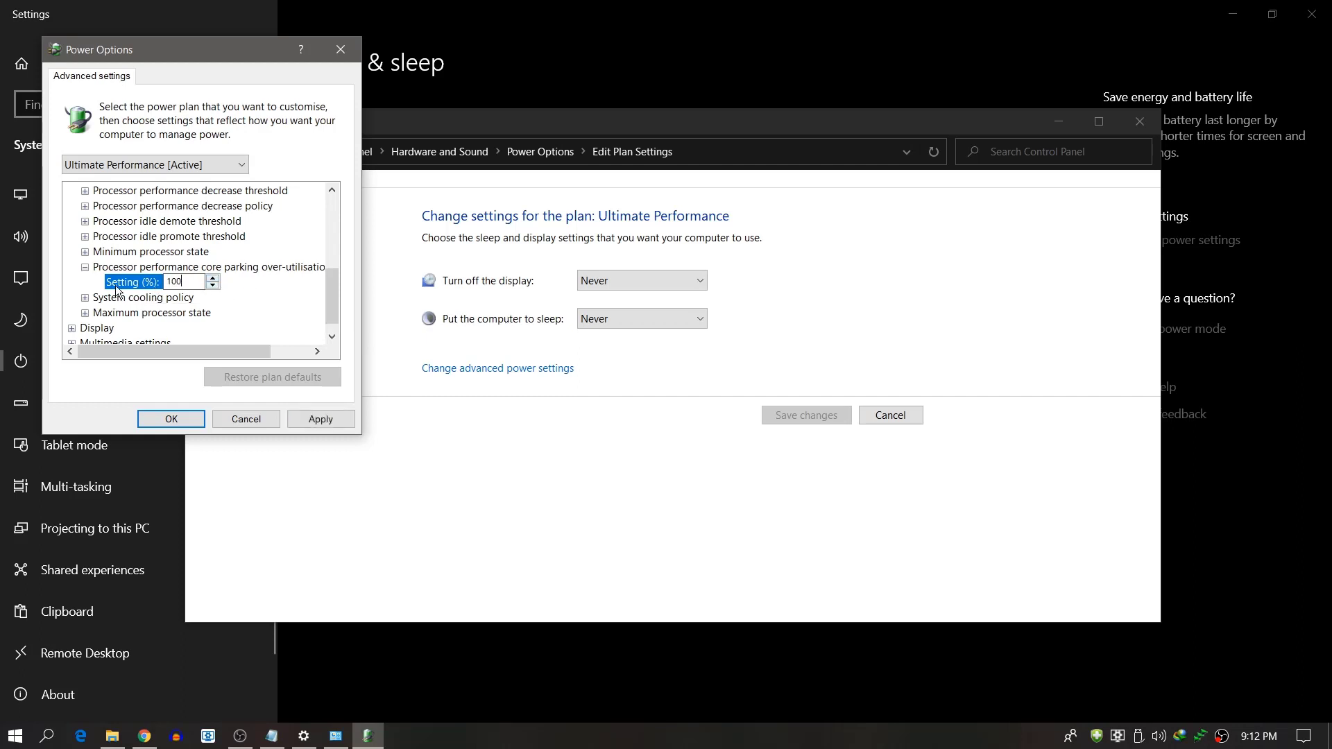
pyautogui.press('Return')
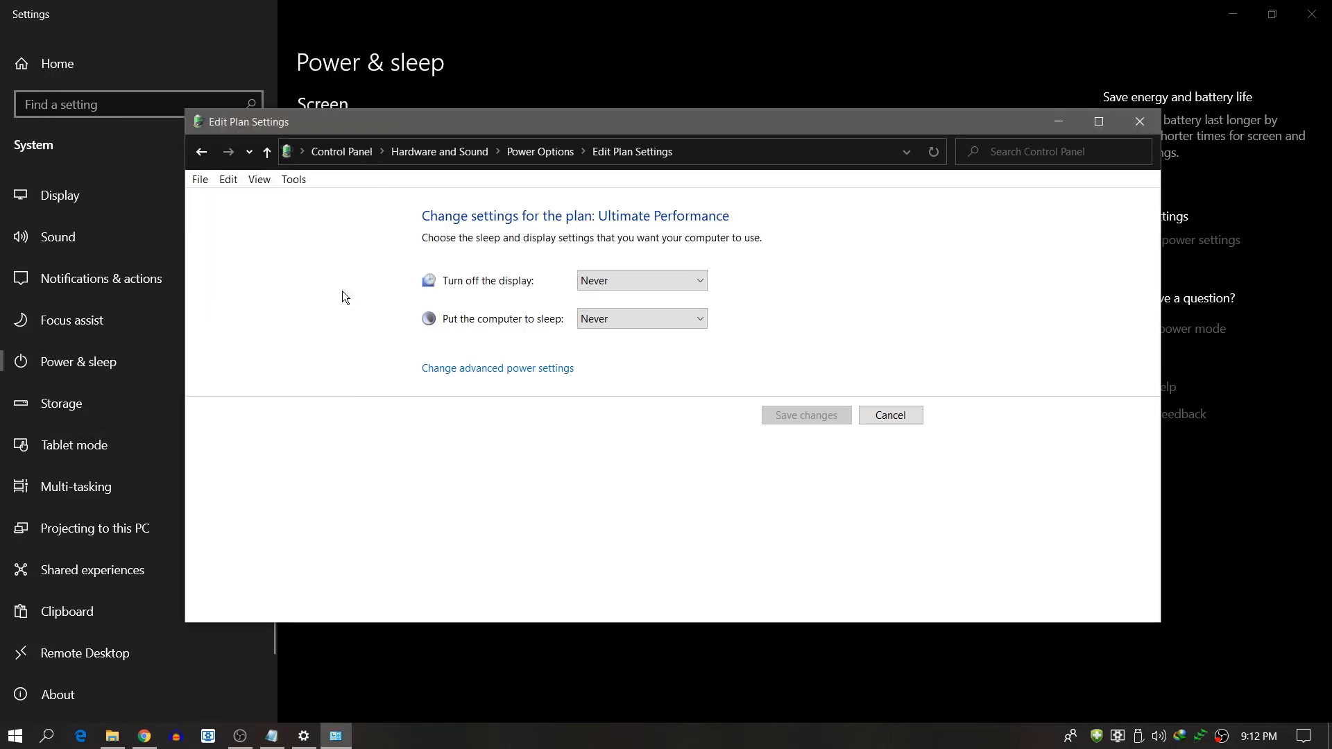
# Reopen the advanced power settings and check the processor core parking over-utilisation and performance increase thresholds.
pyautogui.click(502, 369)
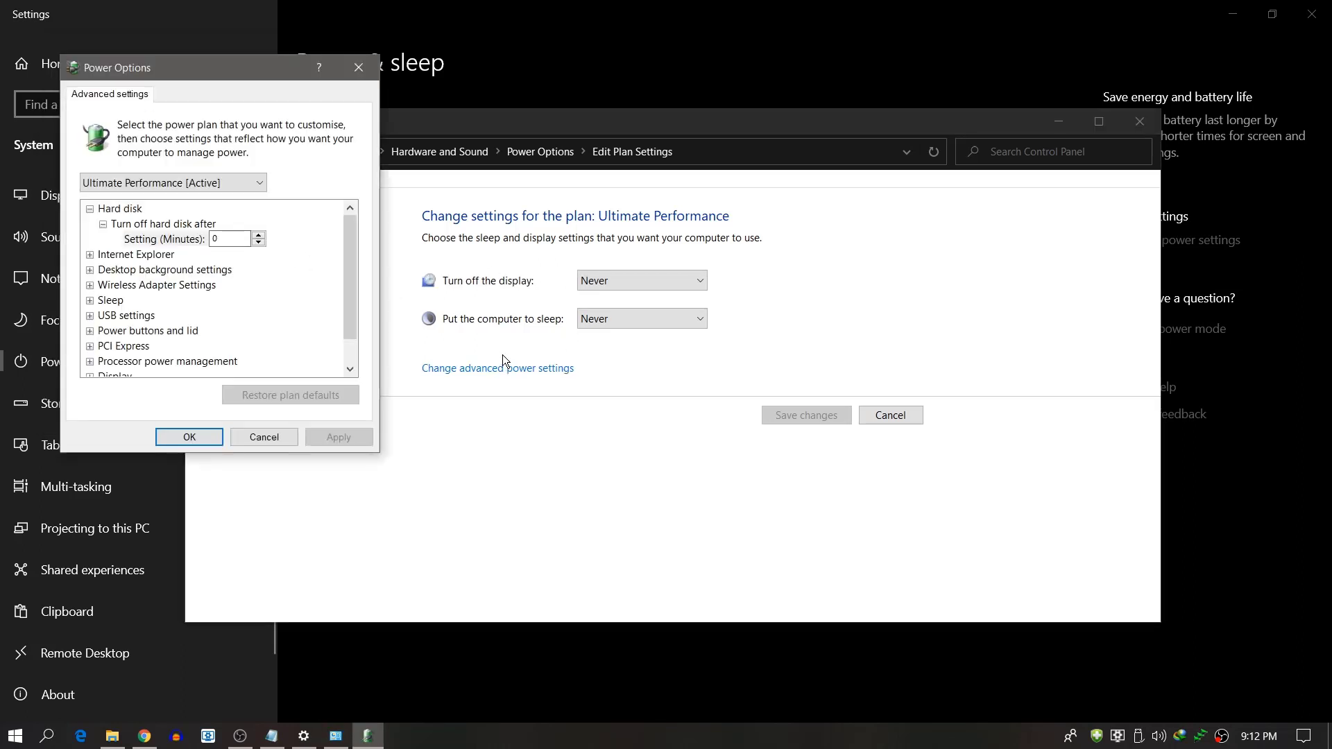
pyautogui.scroll(-1, 247, 280)
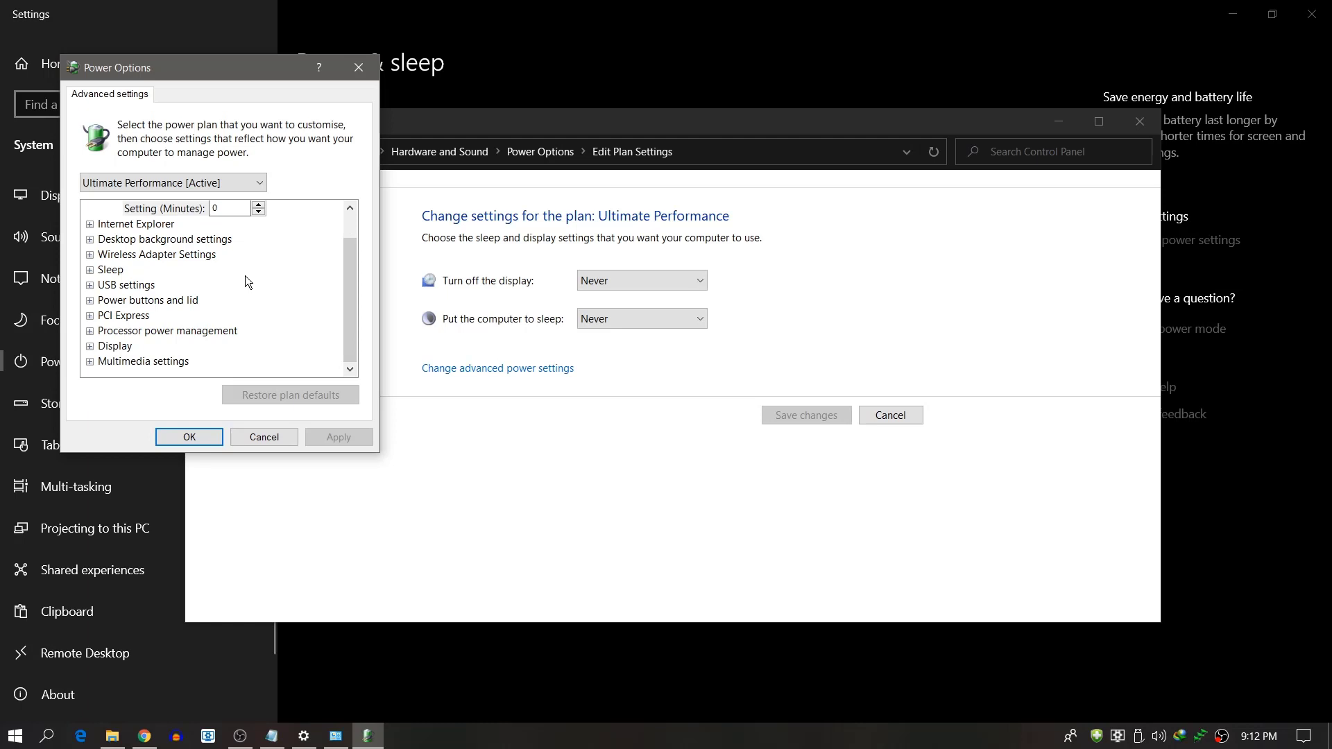
pyautogui.click(91, 331)
pyautogui.scroll(-1, 105, 316)
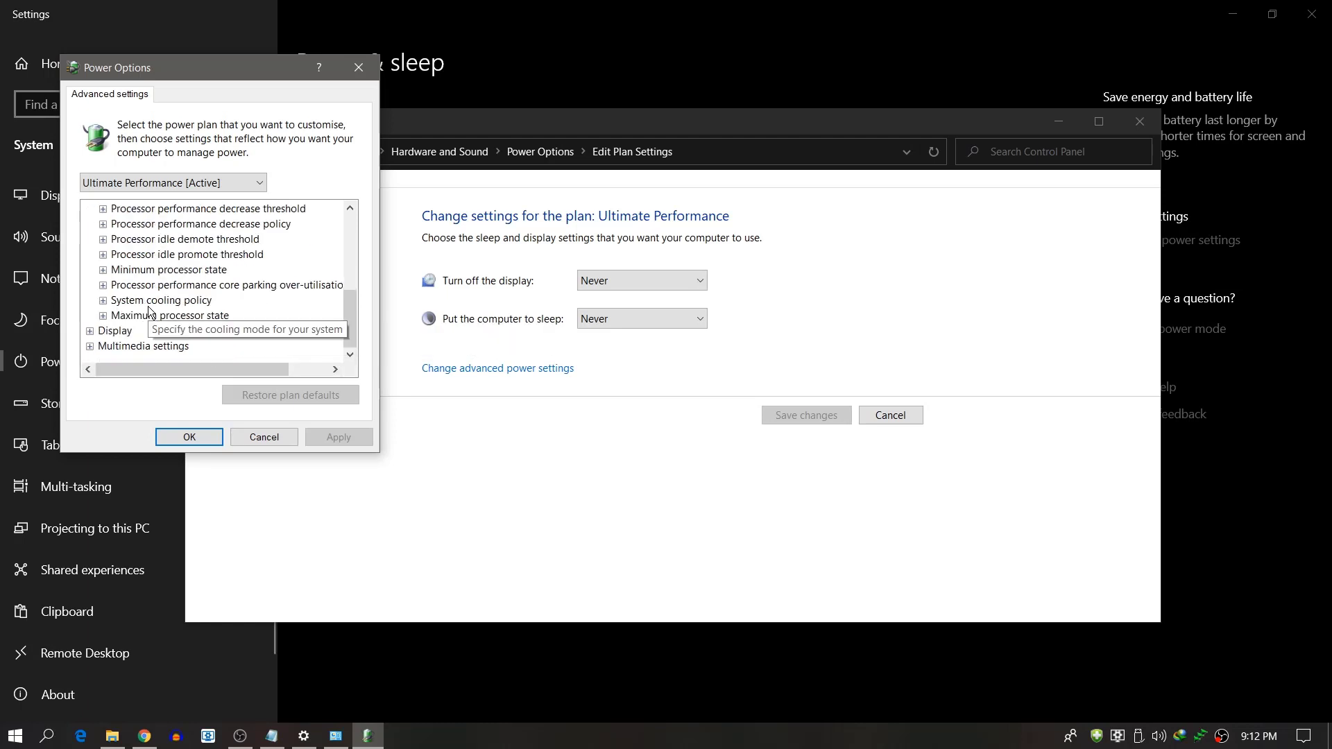
pyautogui.click(103, 285)
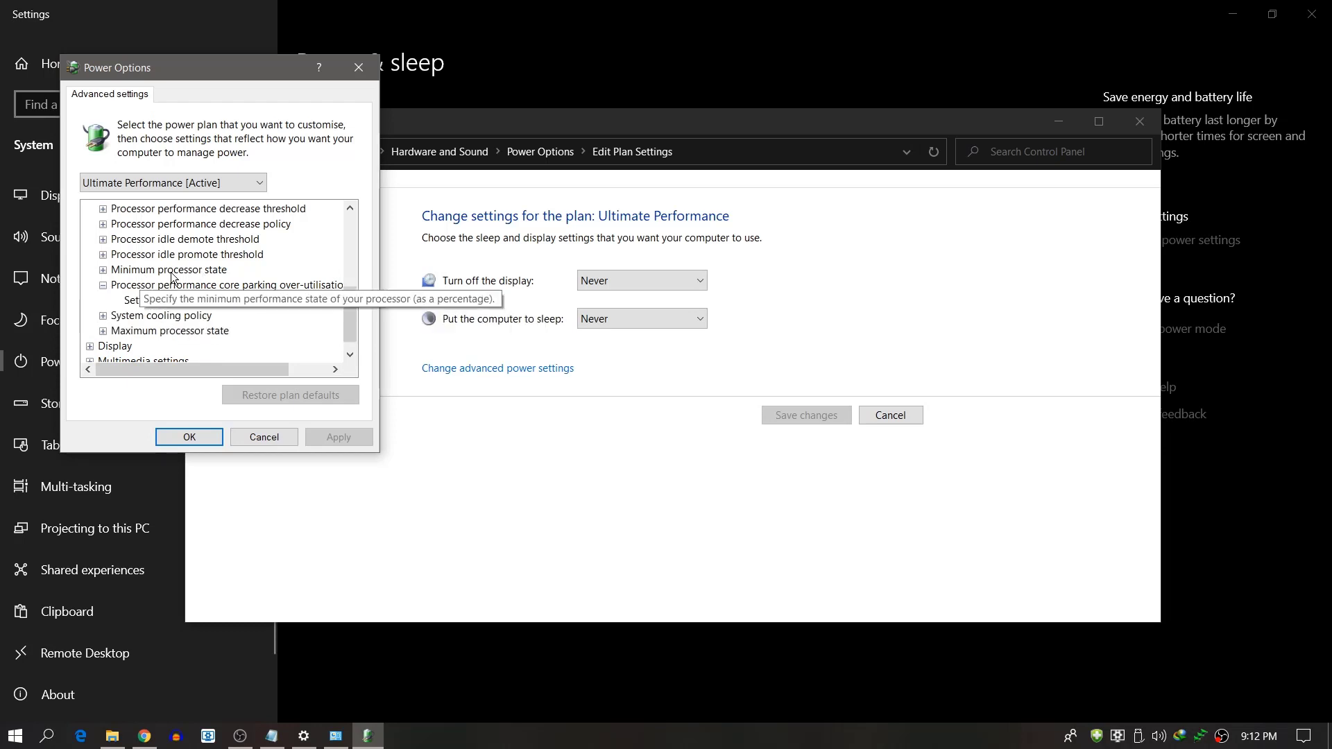
pyautogui.scroll(1, 174, 275)
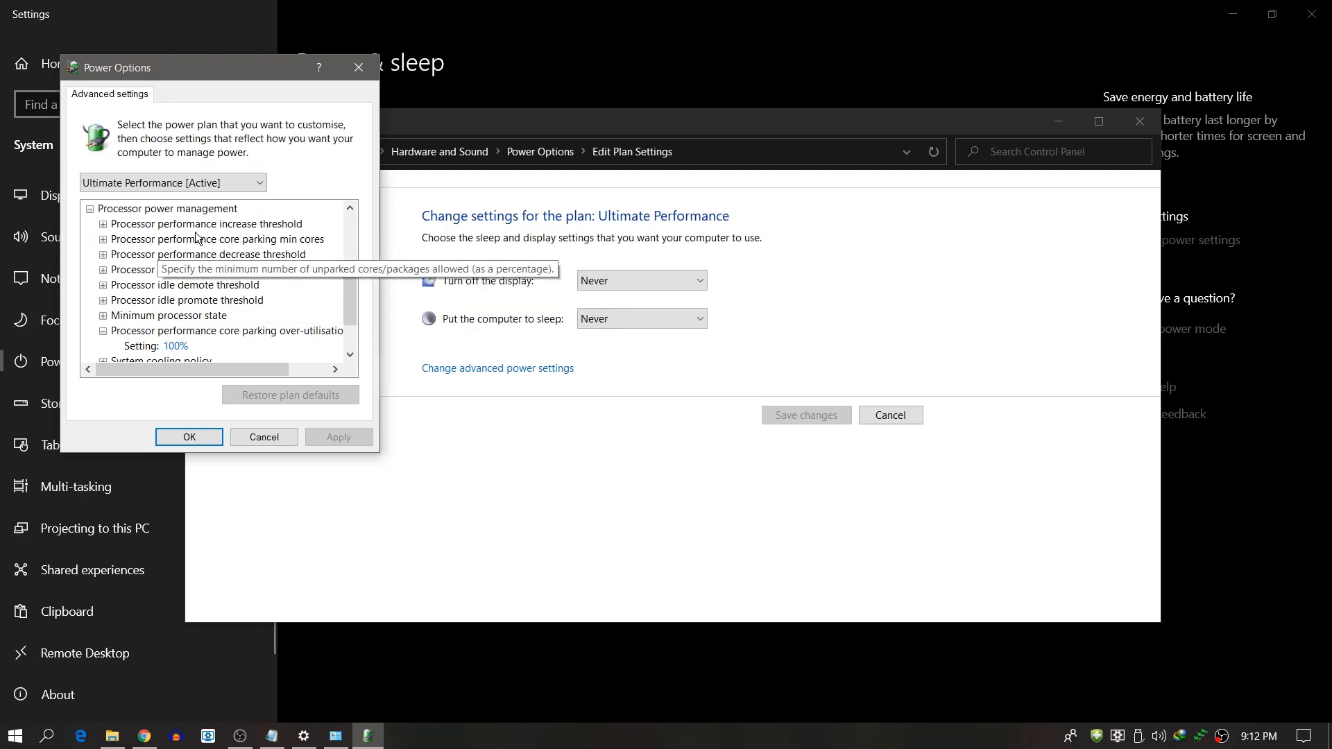
pyautogui.click(104, 224)
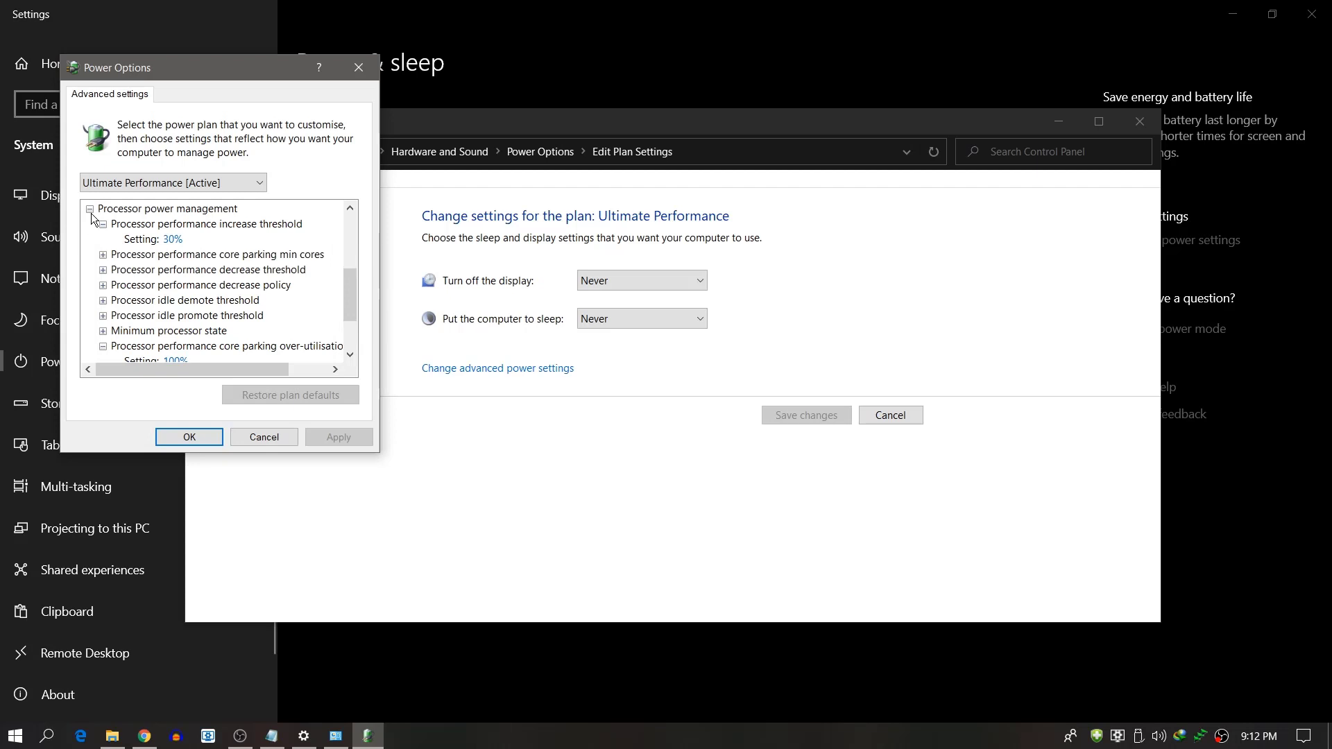
pyautogui.click(91, 209)
# Close the Power Options dialog, the Edit Plan Settings window and the Settings window.
pyautogui.click(358, 68)
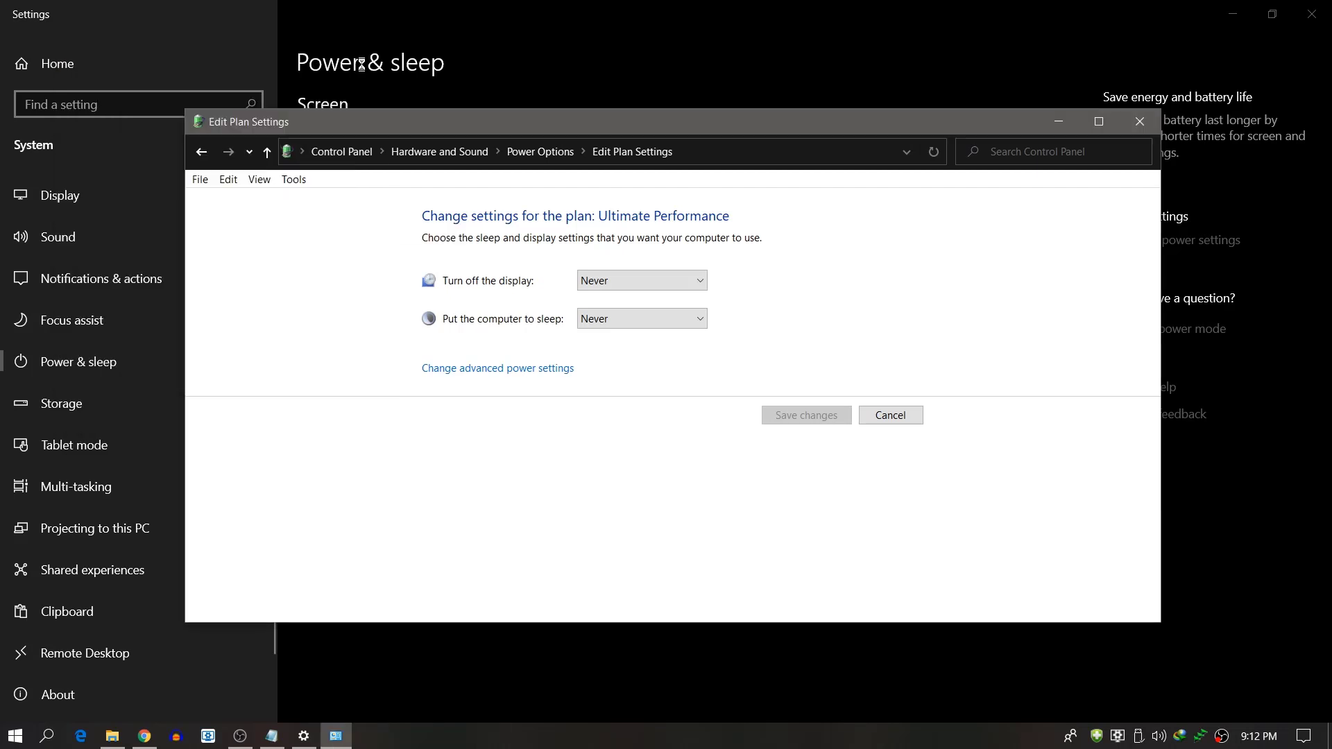
pyautogui.click(1139, 121)
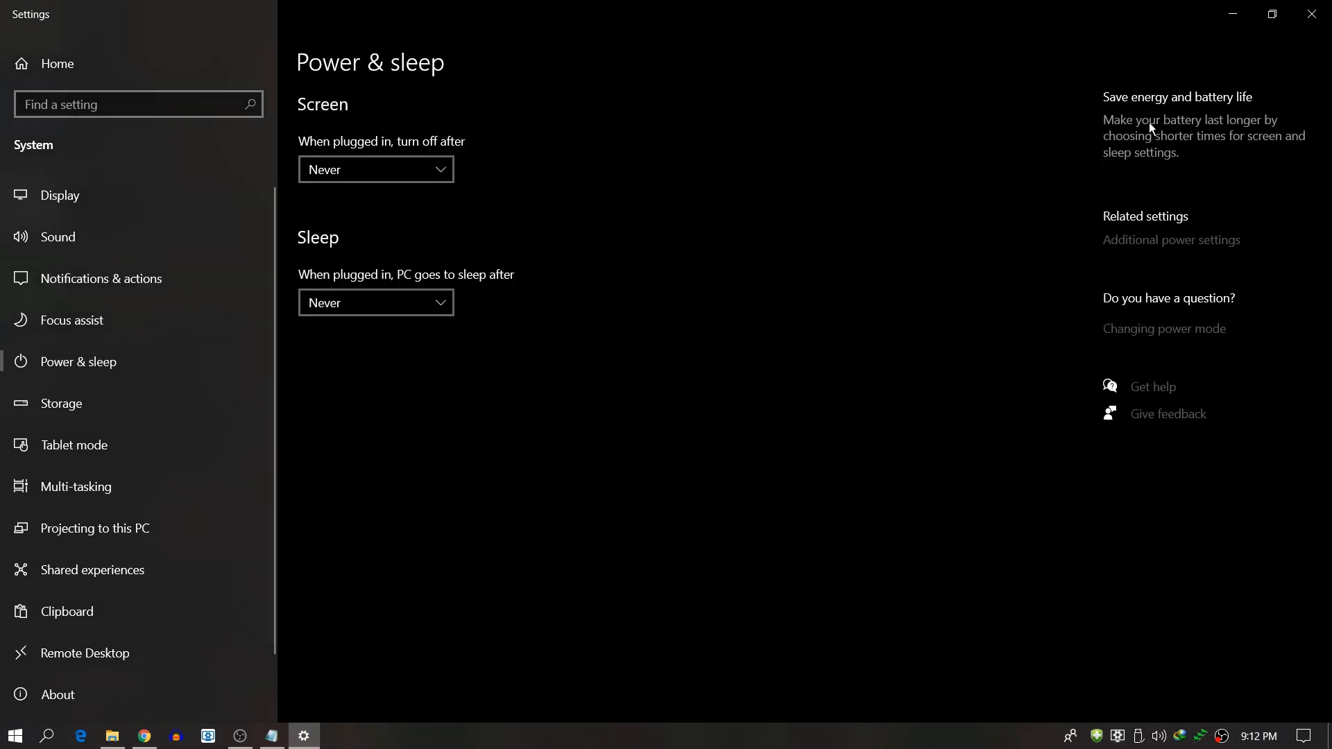
pyautogui.click(1312, 13)
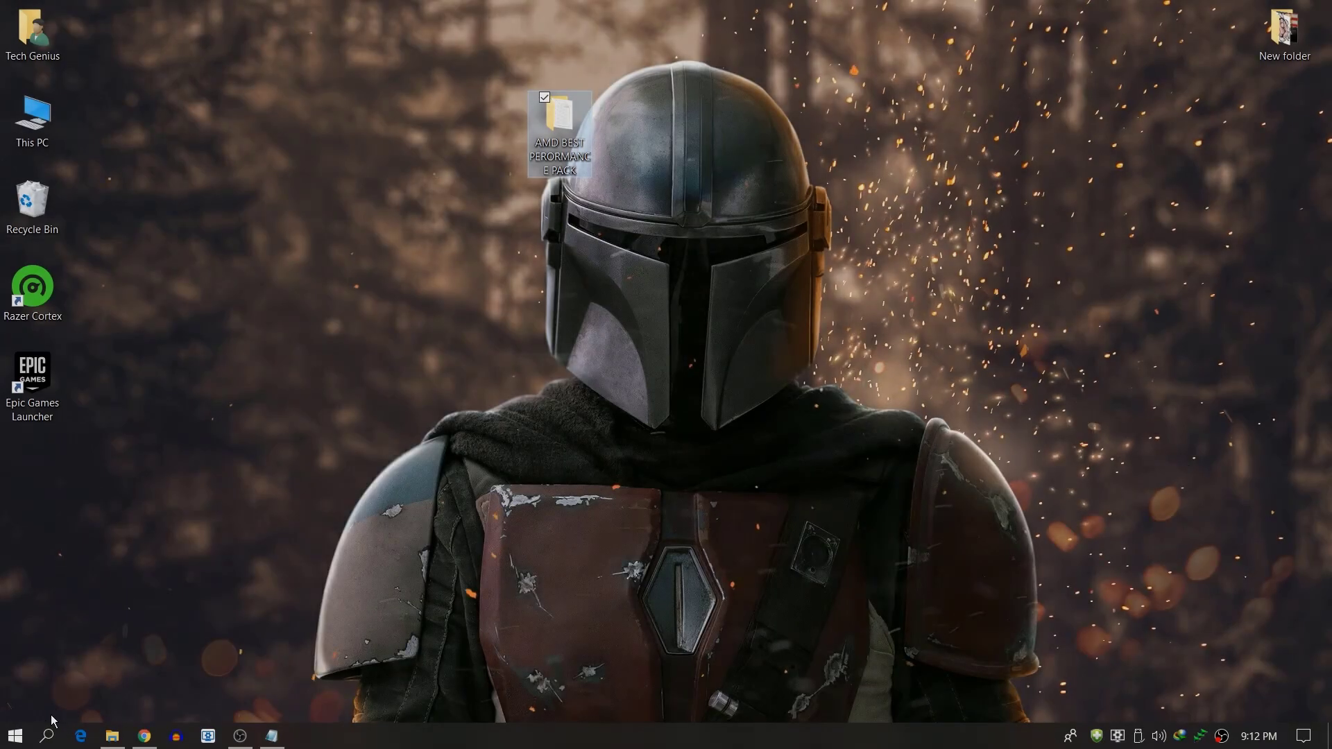
# Open the Windows prefetch folder through the Run dialog and grant permanent access to it.
pyautogui.press('super+r')
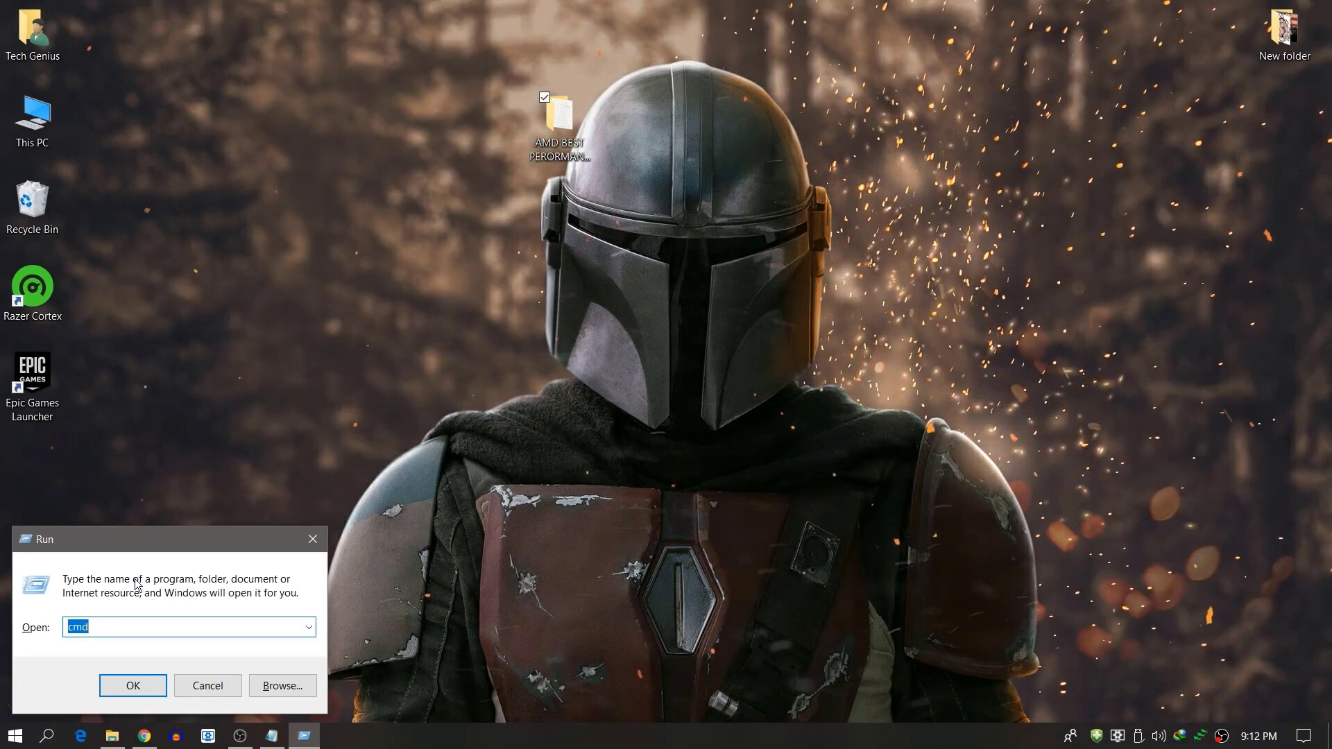
pyautogui.moveTo(133, 536); pyautogui.dragTo(400, 269)
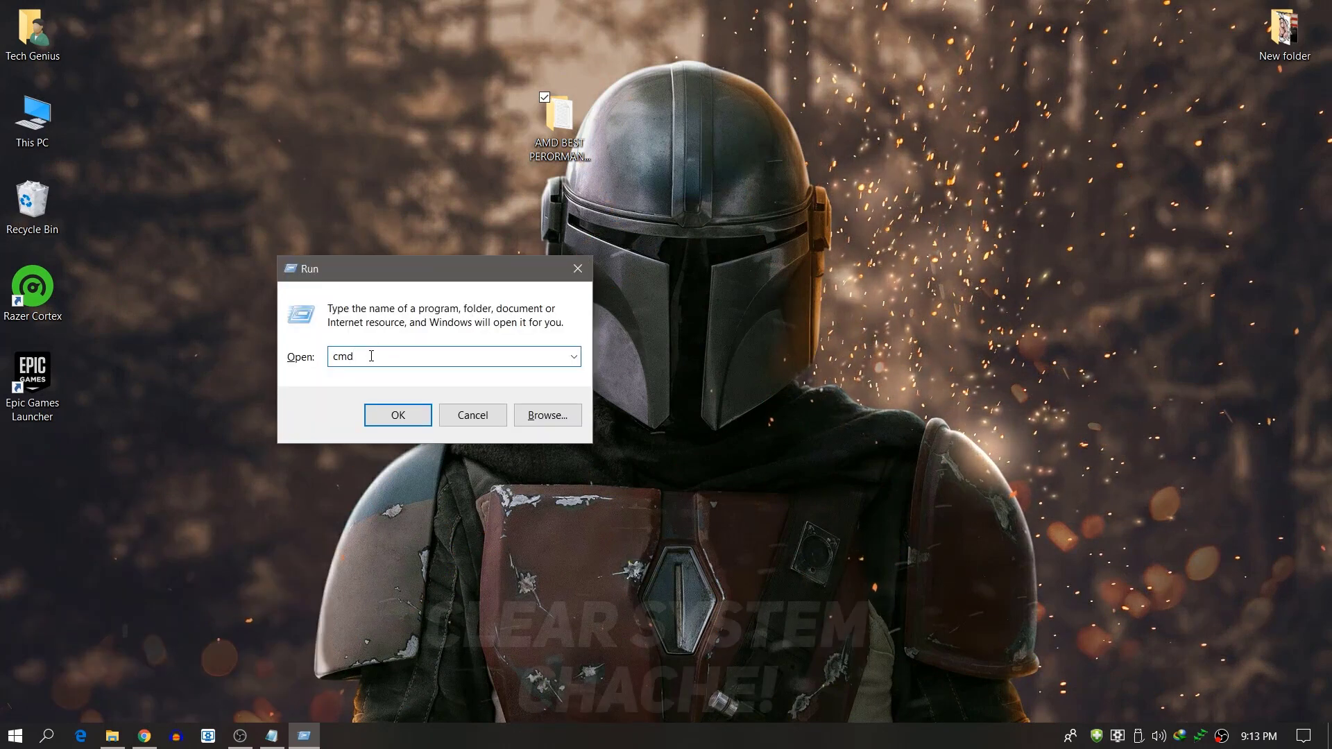
pyautogui.write('pre')
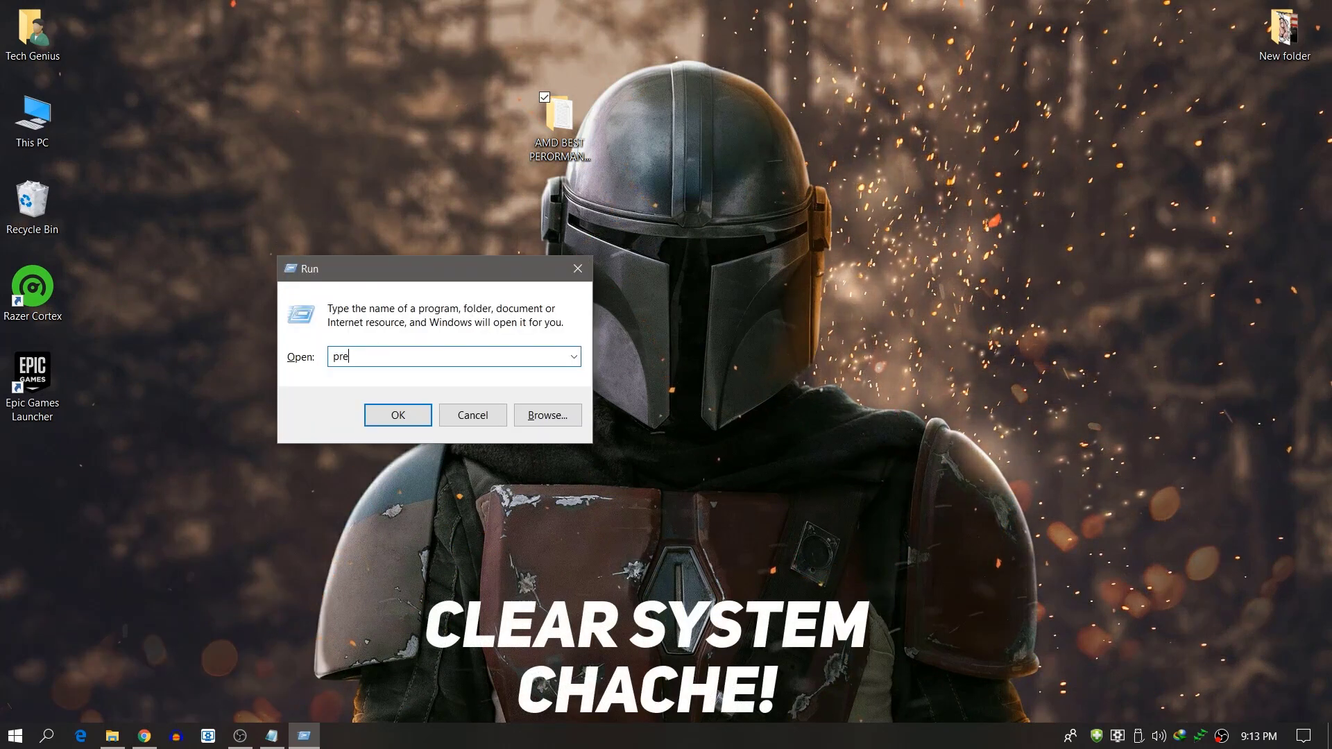
pyautogui.write('fetch')
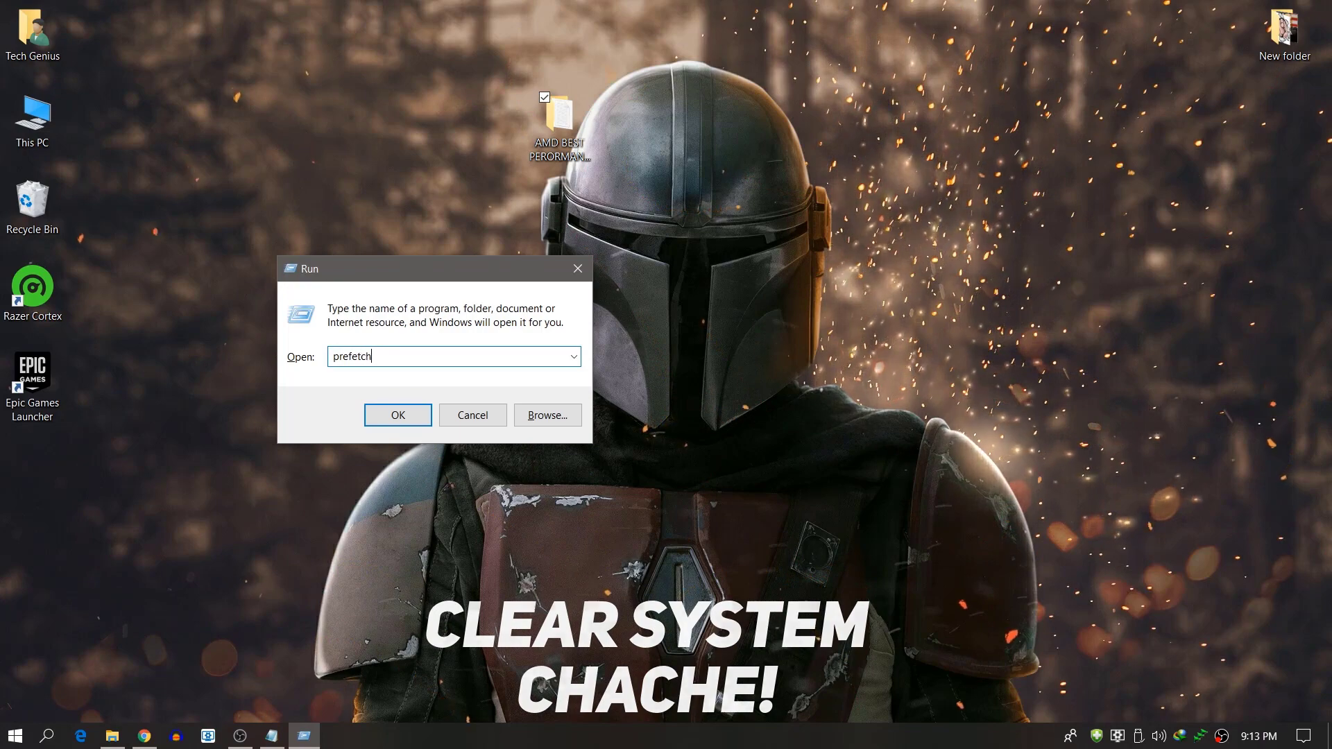
pyautogui.press('Return')
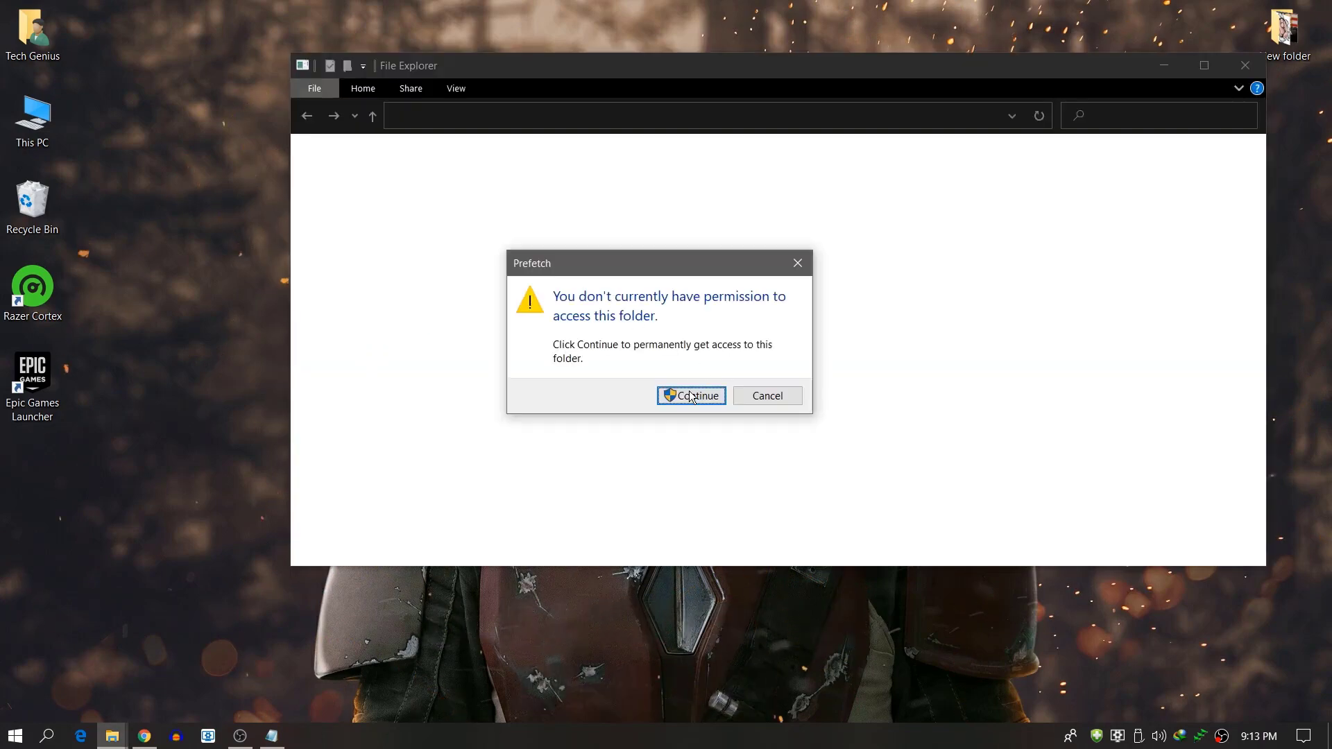
pyautogui.click(692, 397)
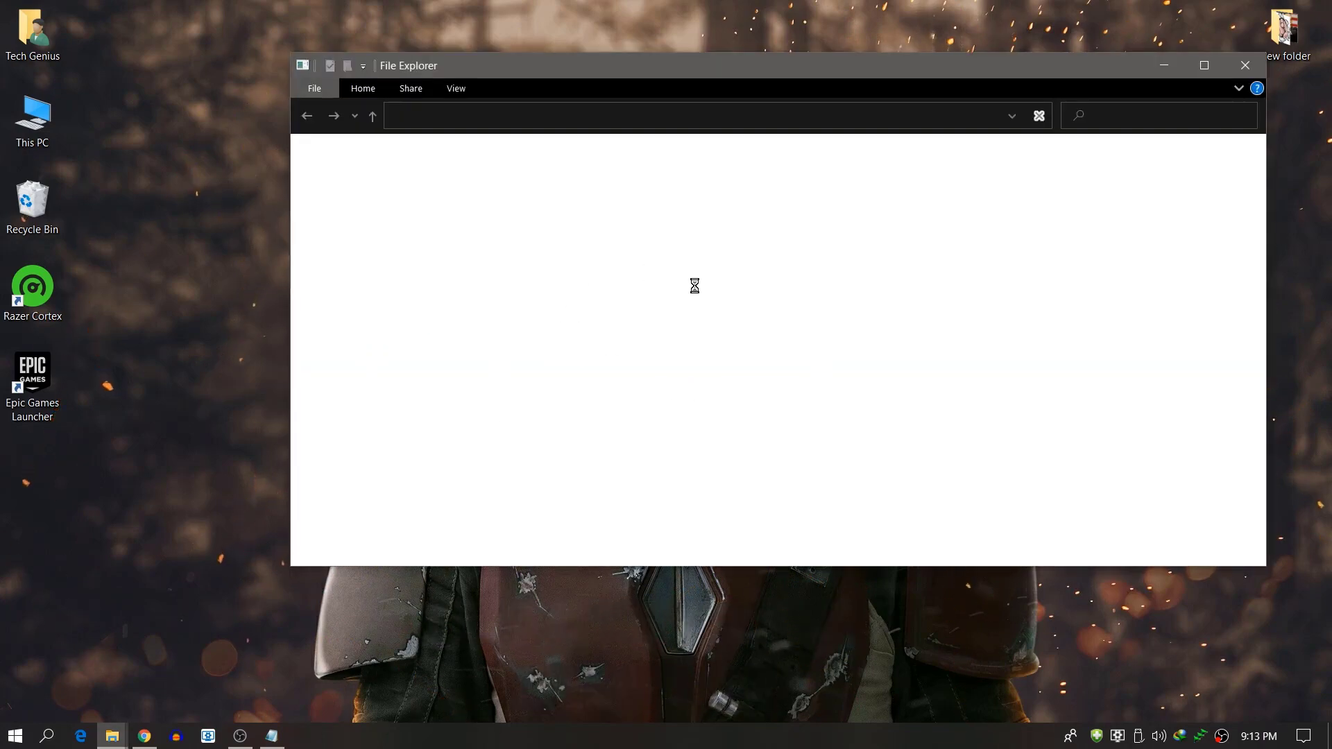
# Delete all items in the Prefetch folder, skipping the file in use, and close the folder window.
pyautogui.hotkey('ctrl', 'a')
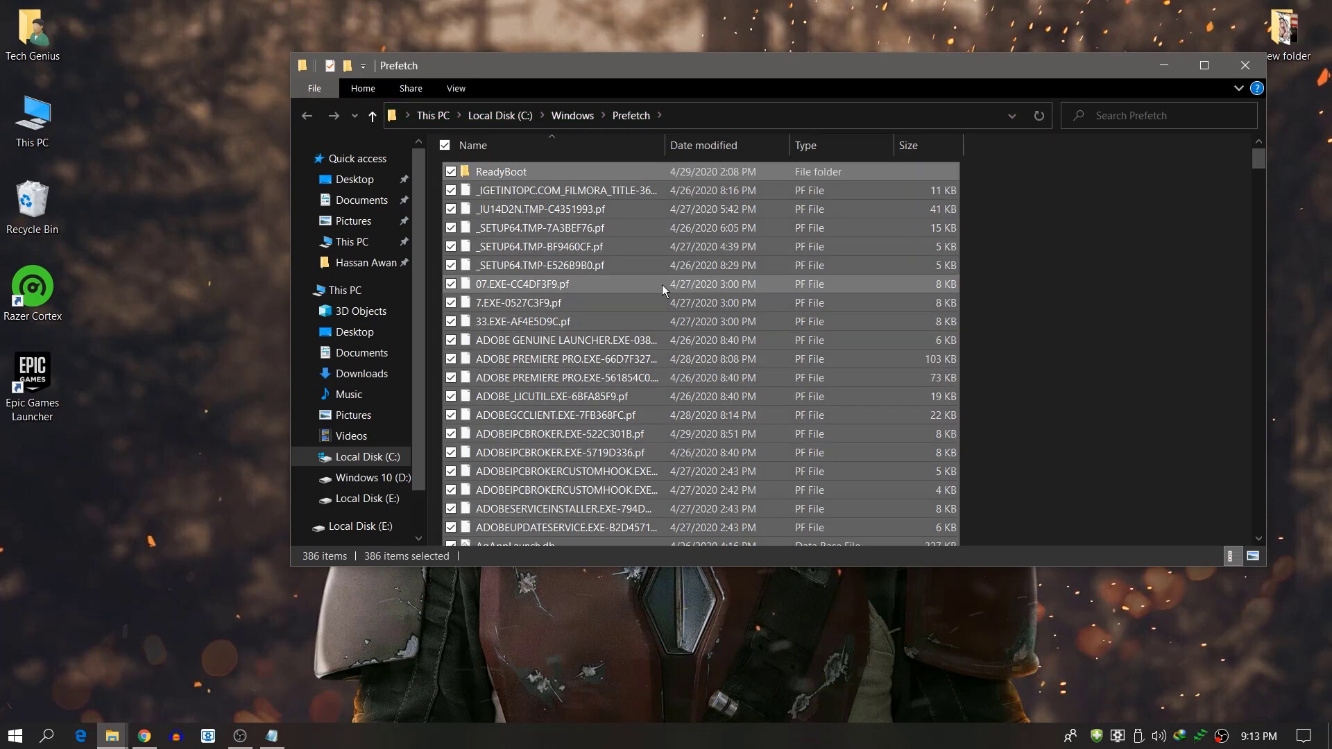
pyautogui.rightClick(555, 252)
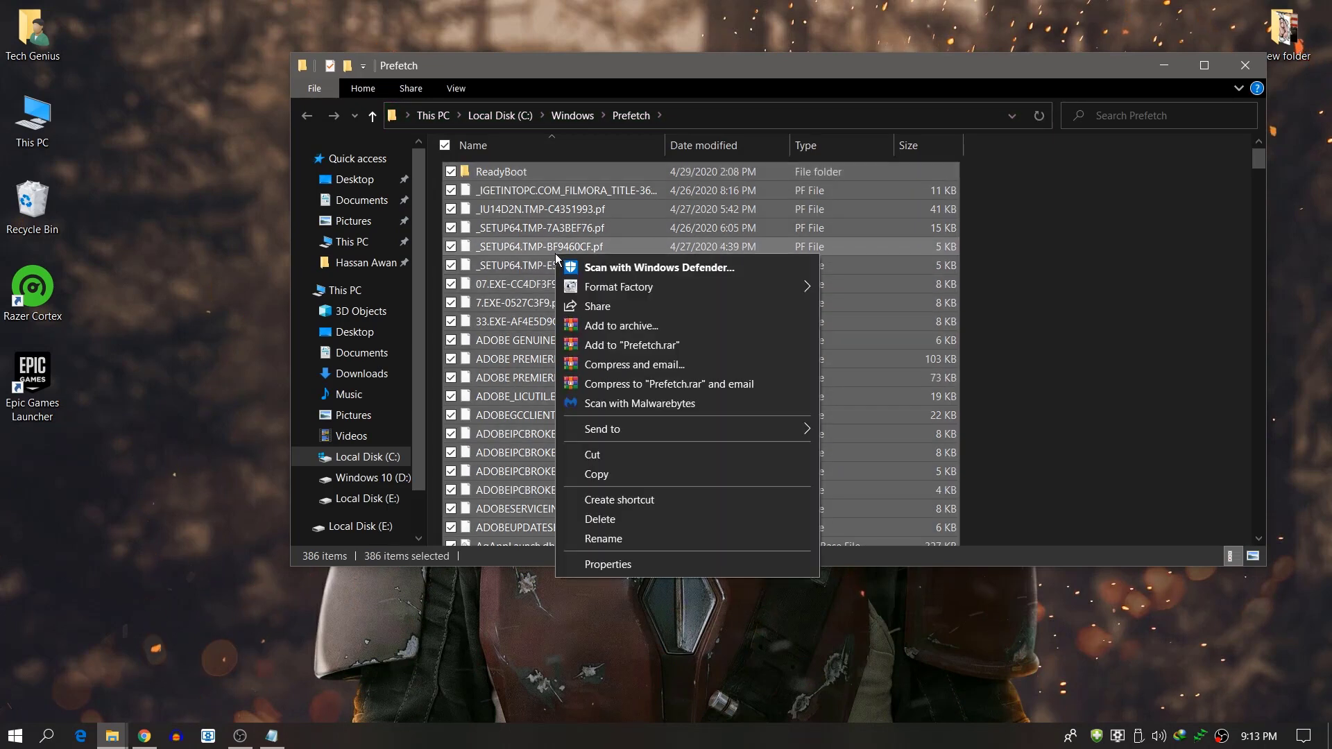
pyautogui.click(601, 522)
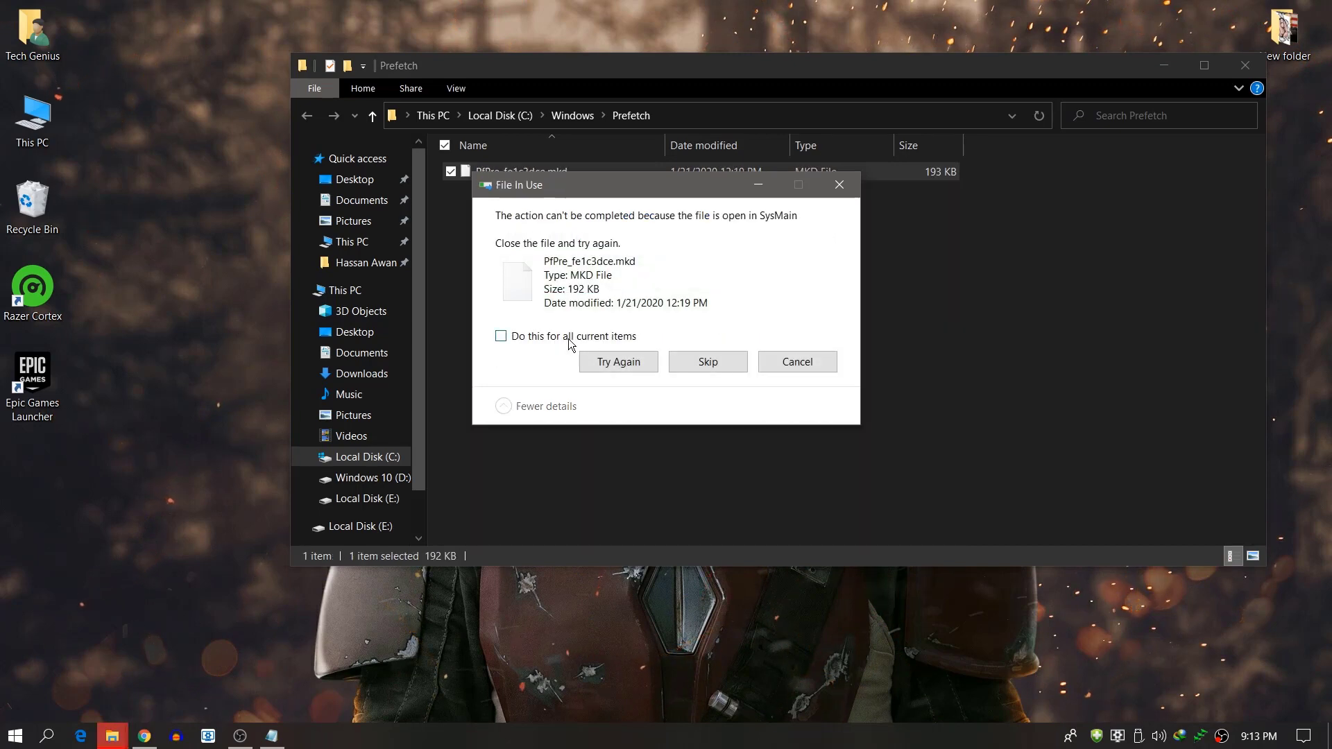
pyautogui.click(699, 360)
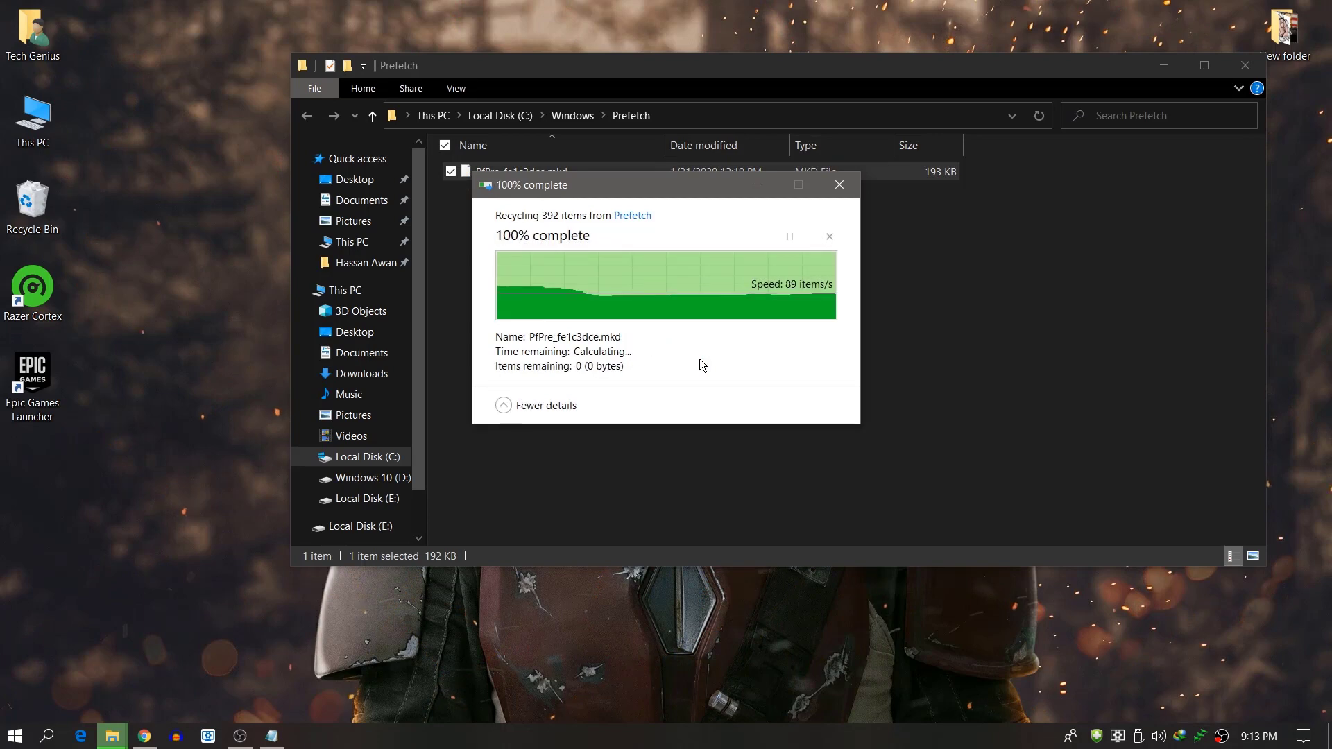
pyautogui.click(1244, 71)
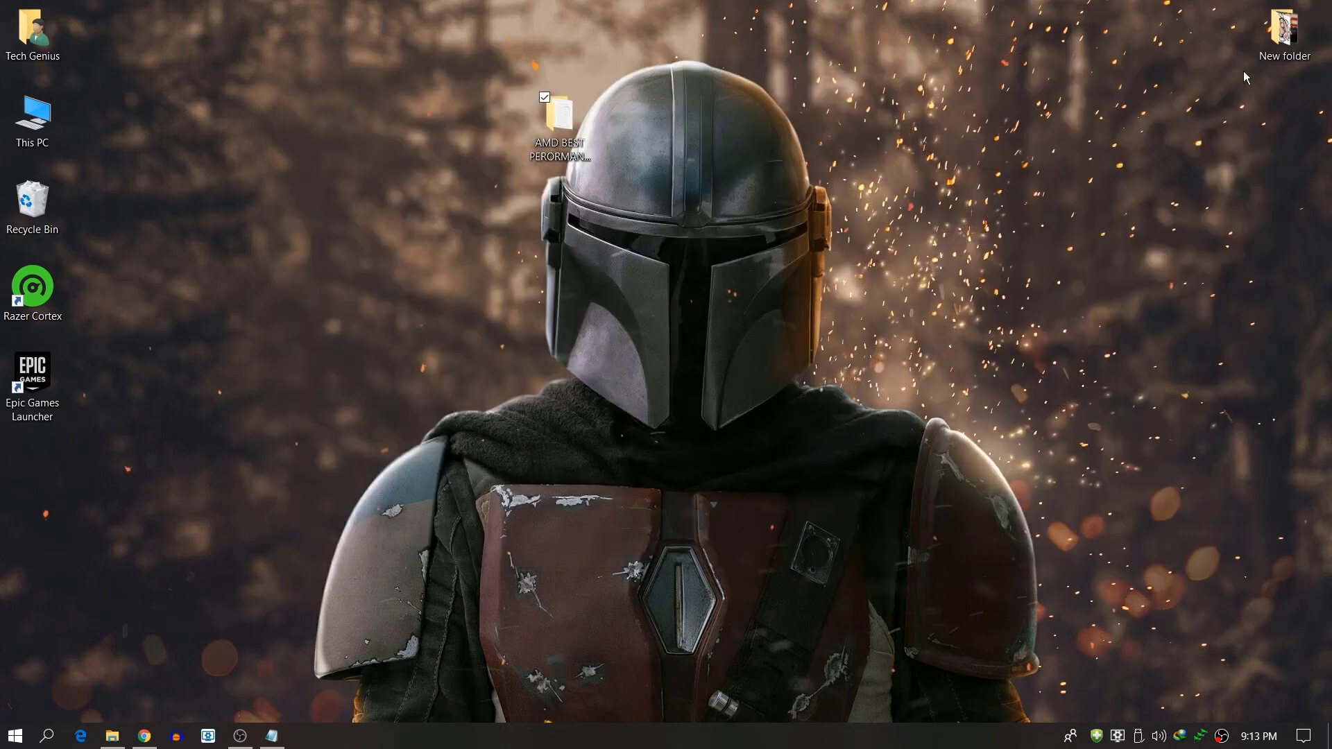
# Empty the Recycle Bin on the desktop and confirm the permanent deletion.
pyautogui.rightClick(41, 212)
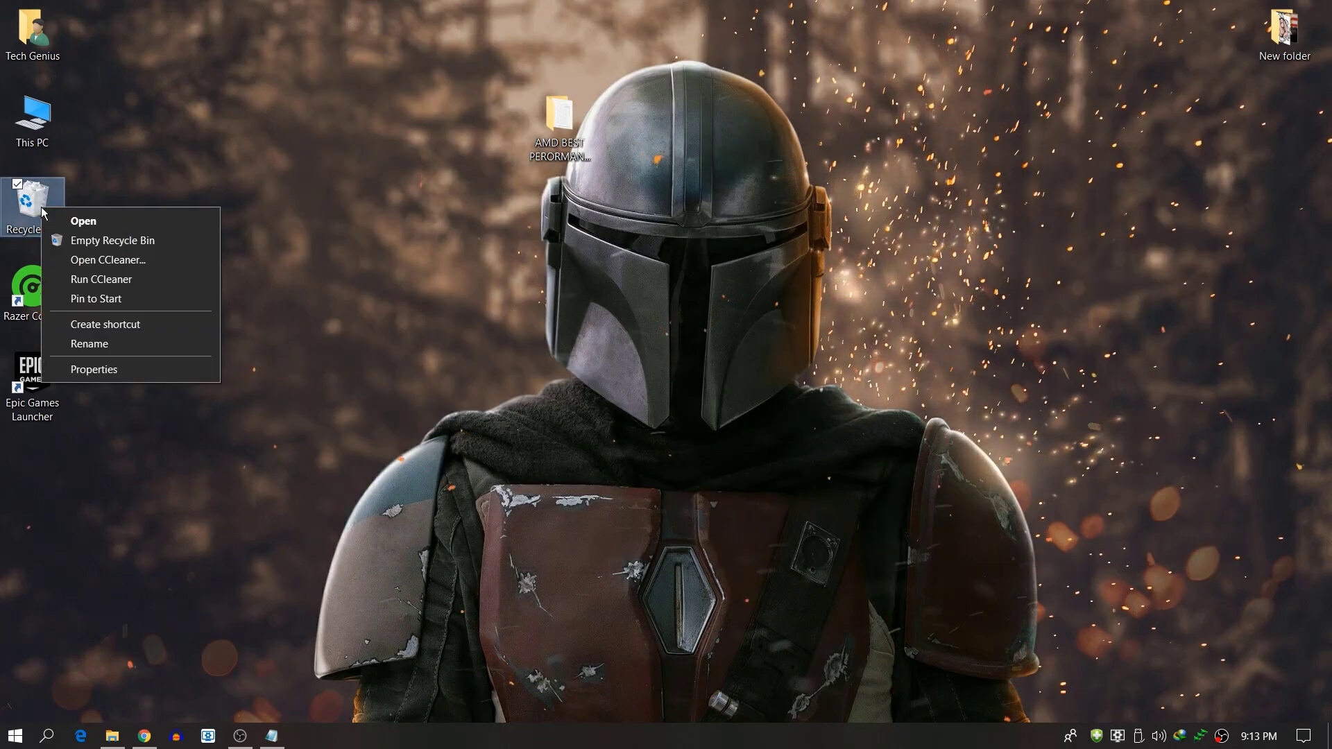
pyautogui.click(94, 240)
pyautogui.click(717, 388)
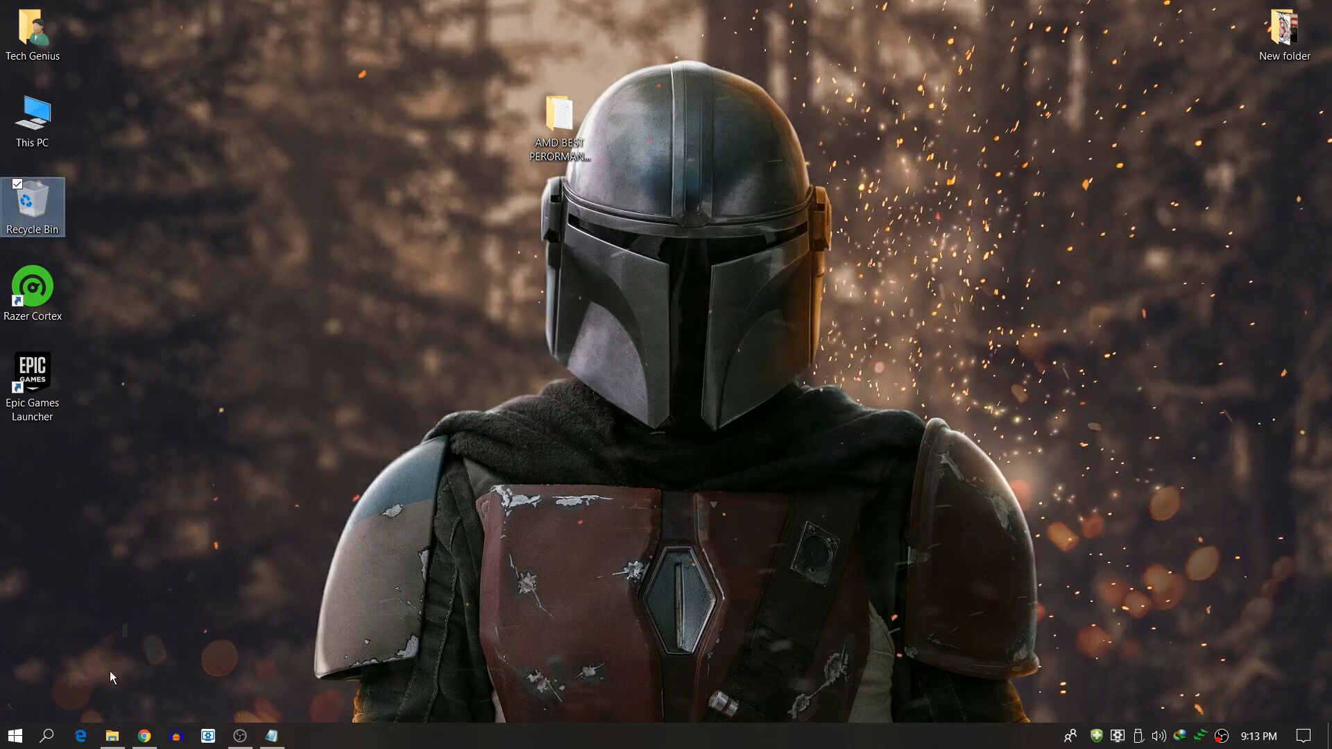
# Switch to Chrome, search for "ccleaner download" in a new tab and open the Free CCleaner Download result.
pyautogui.click(145, 736)
pyautogui.click(441, 14)
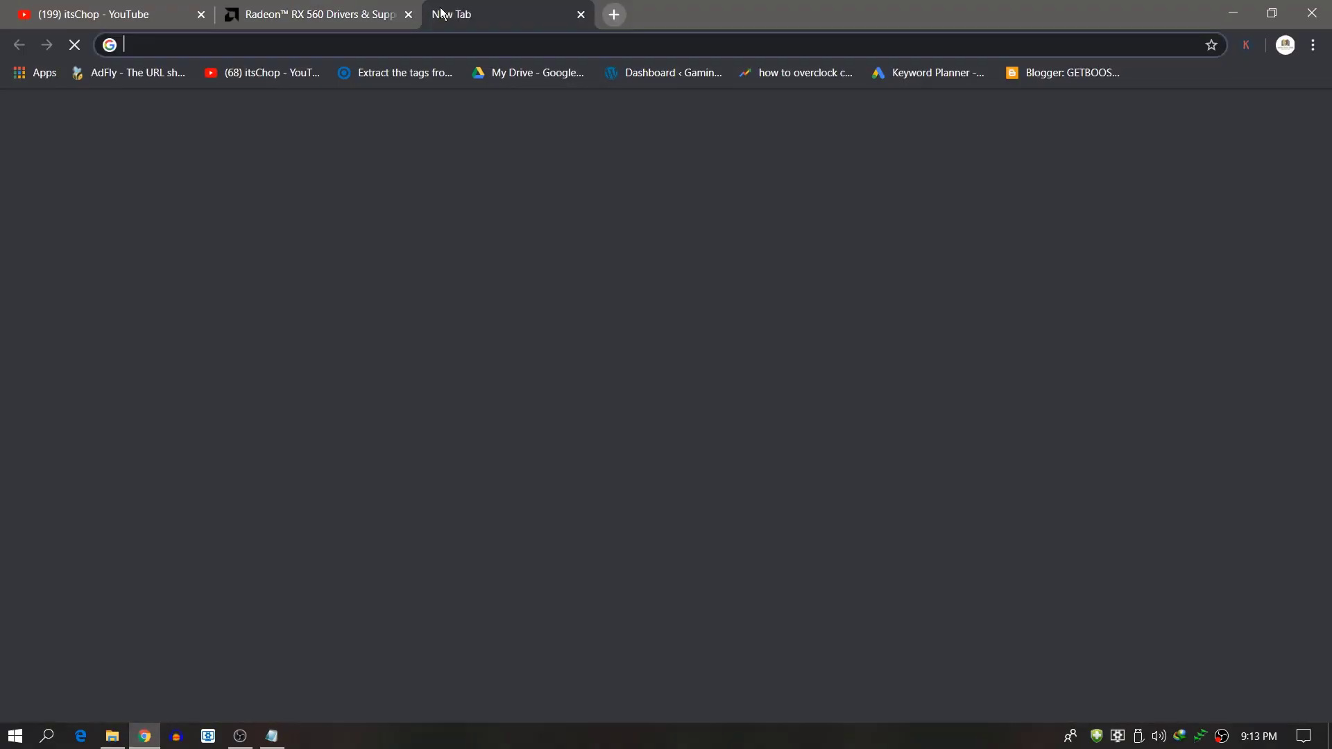
pyautogui.write('c')
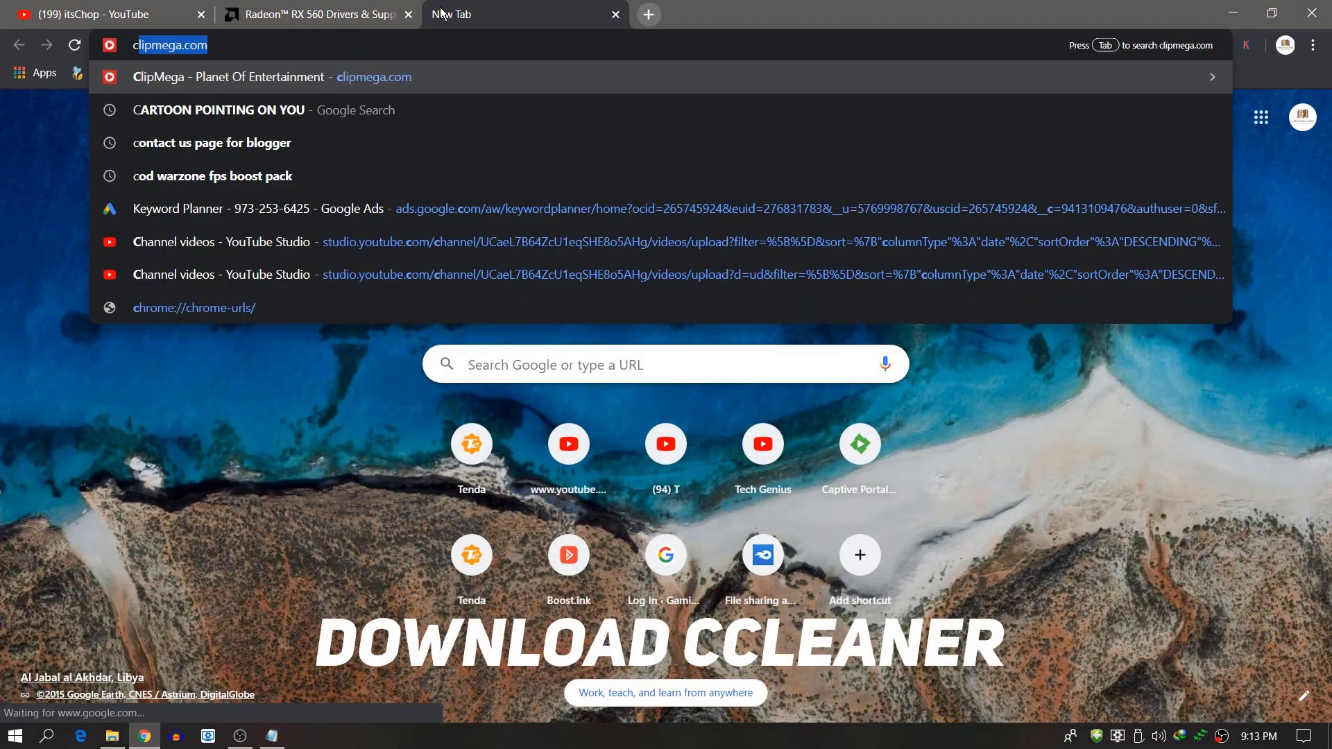
pyautogui.write('cle')
pyautogui.write('aner fown')
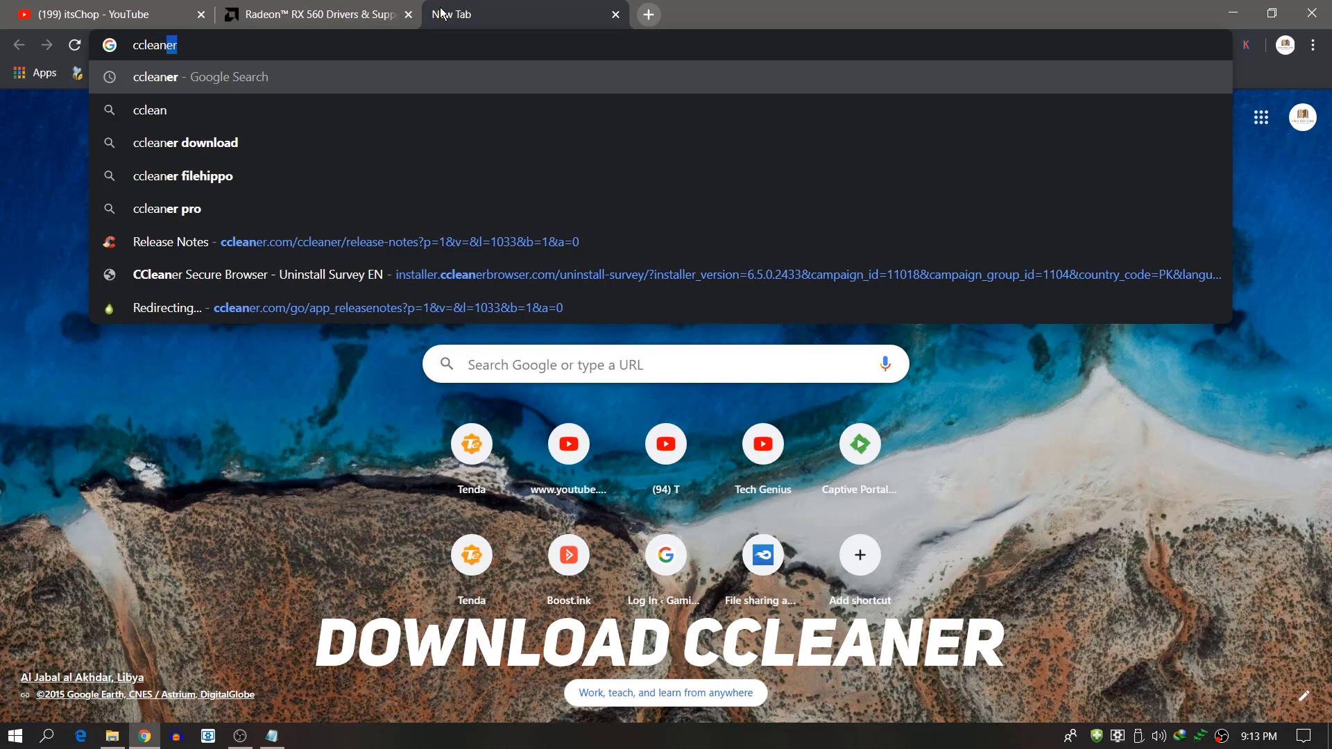
pyautogui.press('BackSpace')
pyautogui.press('BackSpace')
pyautogui.press('BackSpace')
pyautogui.press('BackSpace')
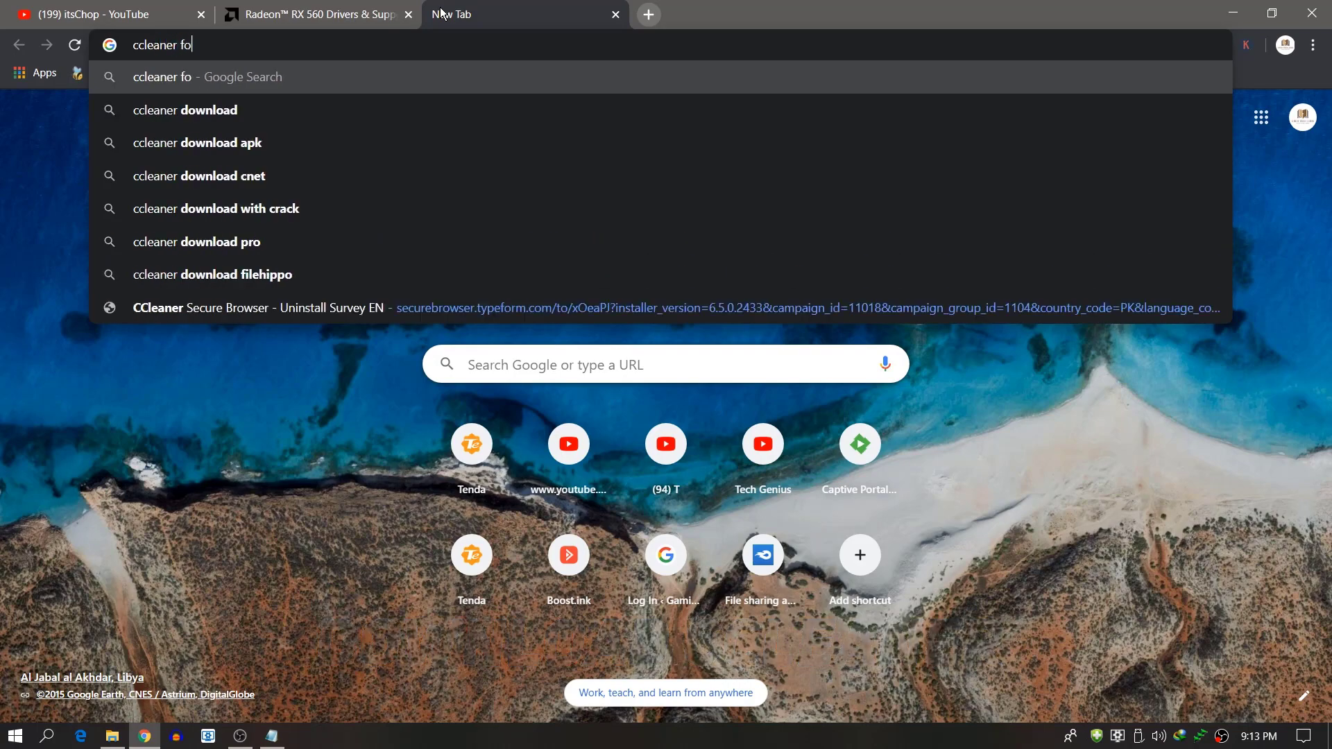
pyautogui.write('download')
pyautogui.press('Return')
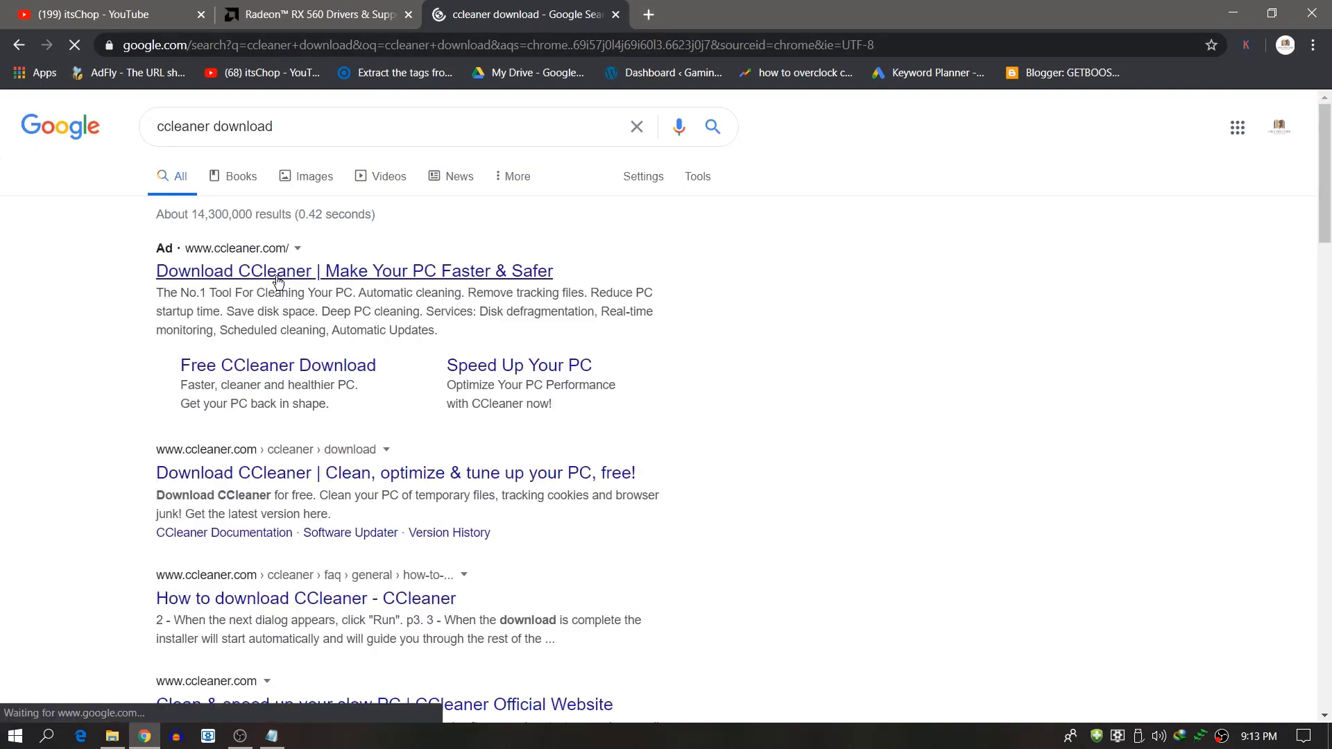
pyautogui.click(263, 368)
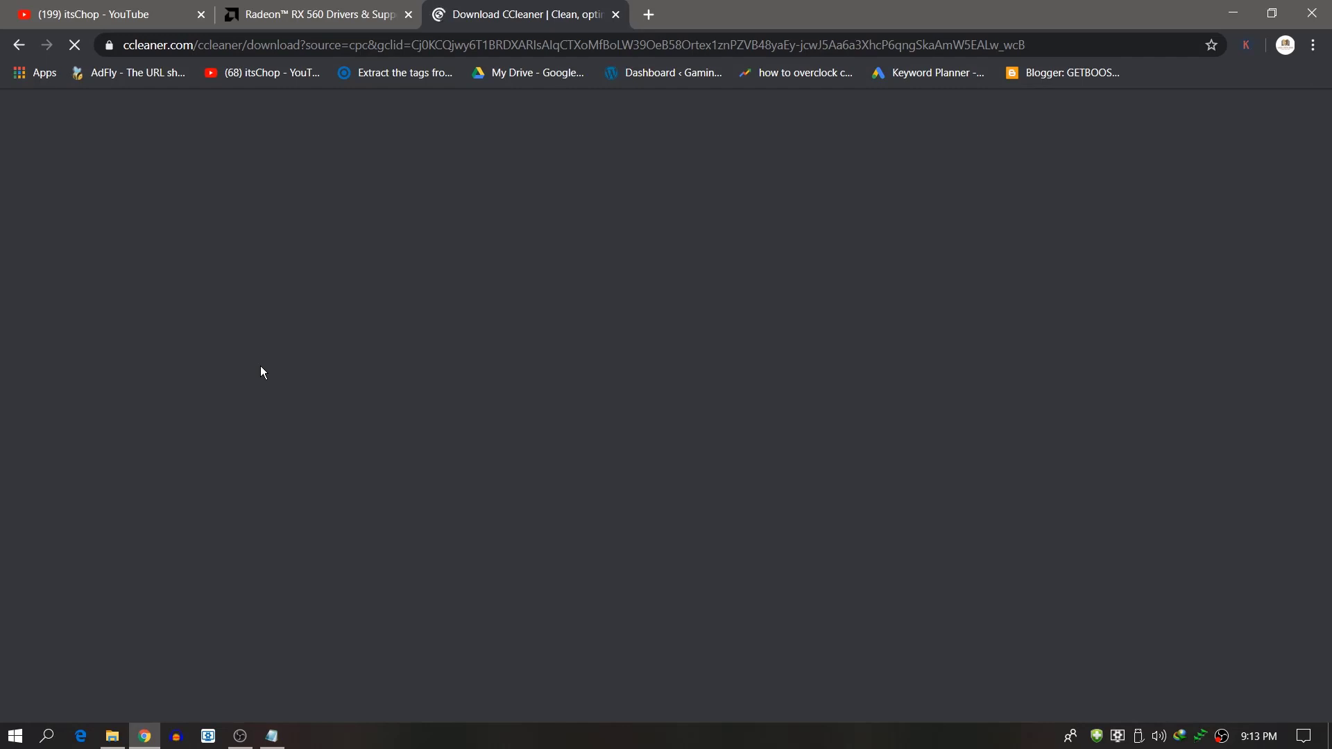
pyautogui.moveTo(272, 735)
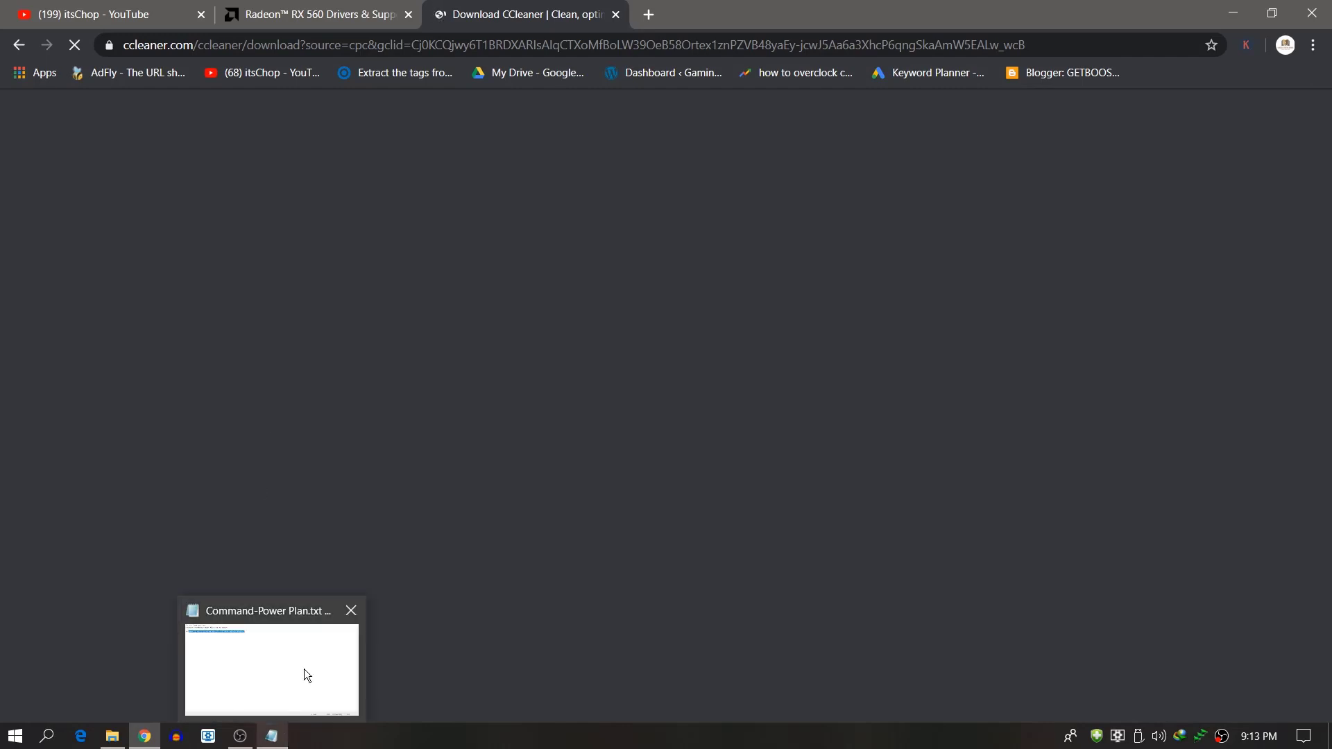
# Close the Command-Power Plan text file and start the download of the free CCleaner edition from its comparison page.
pyautogui.click(348, 610)
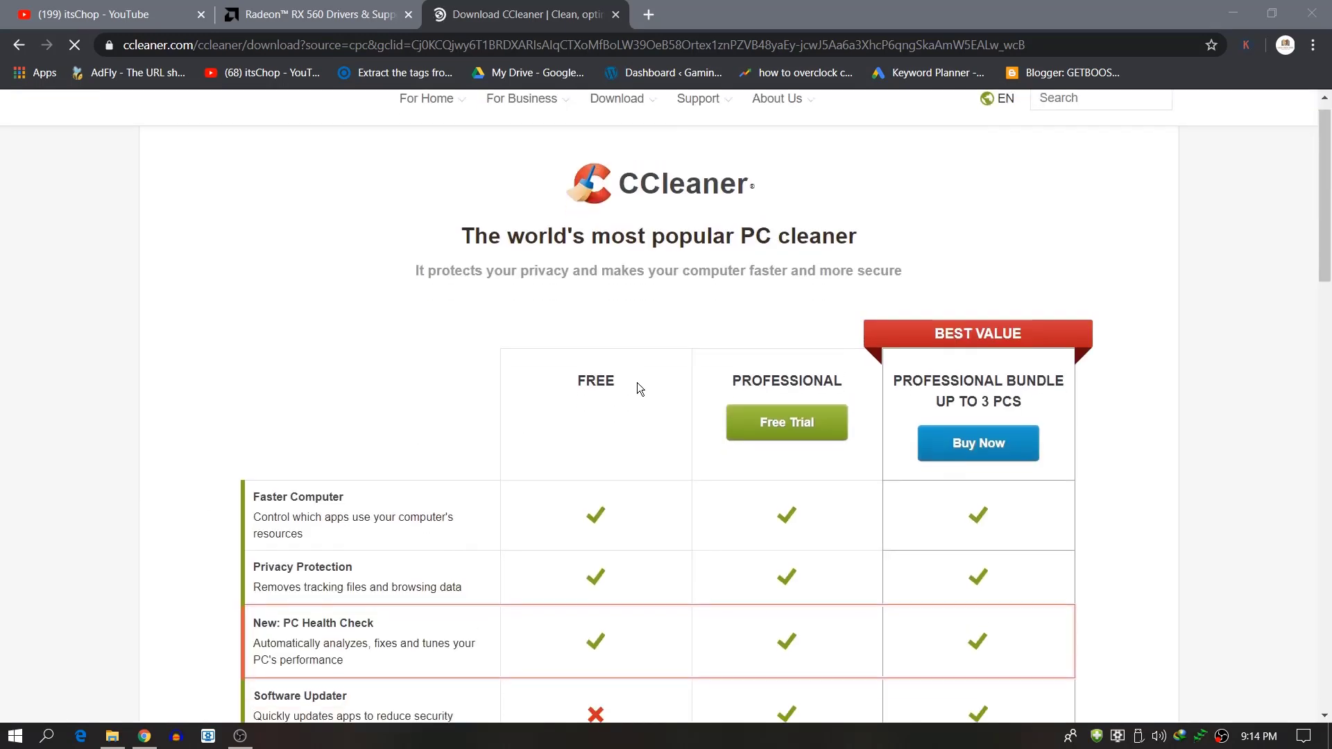
pyautogui.scroll(-8, 636, 382)
pyautogui.scroll(-1, 637, 386)
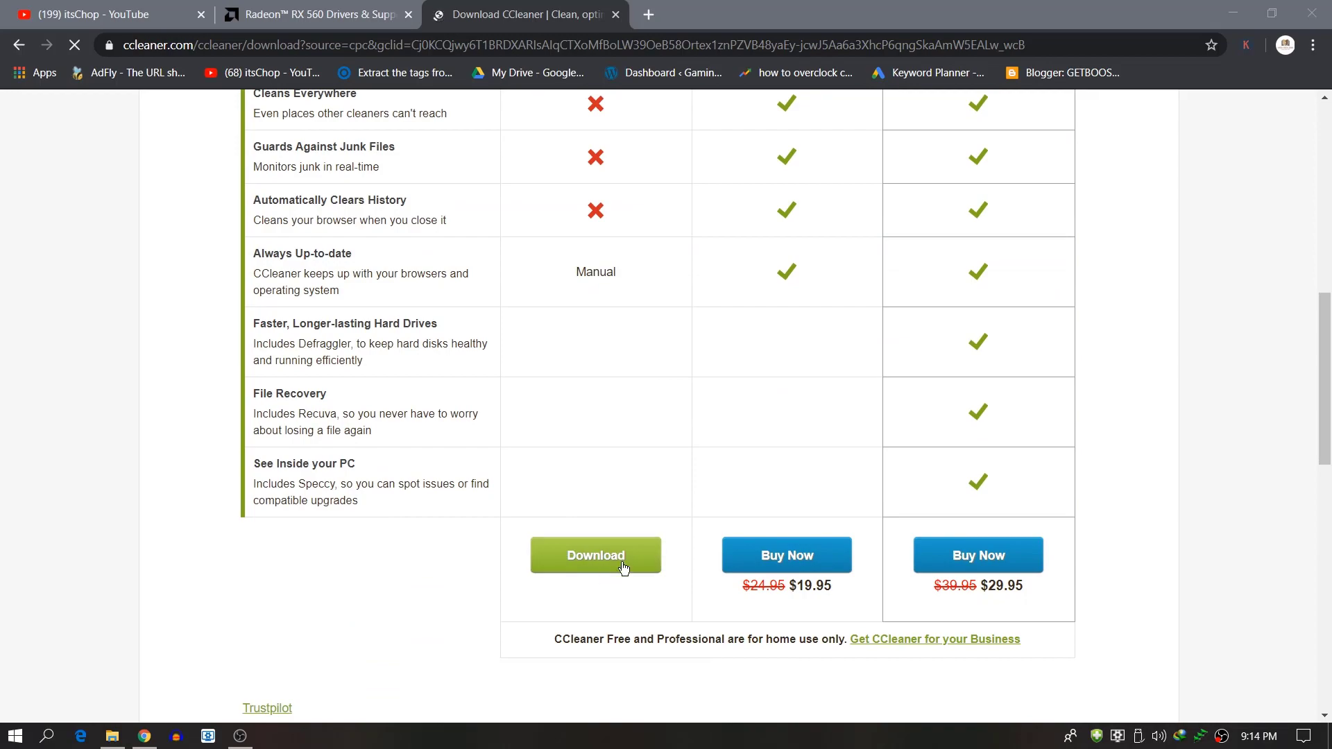
pyautogui.click(596, 562)
# Return to the desktop, find and launch CCleaner, decline its new version offer and reposition its window.
pyautogui.press('super+d')
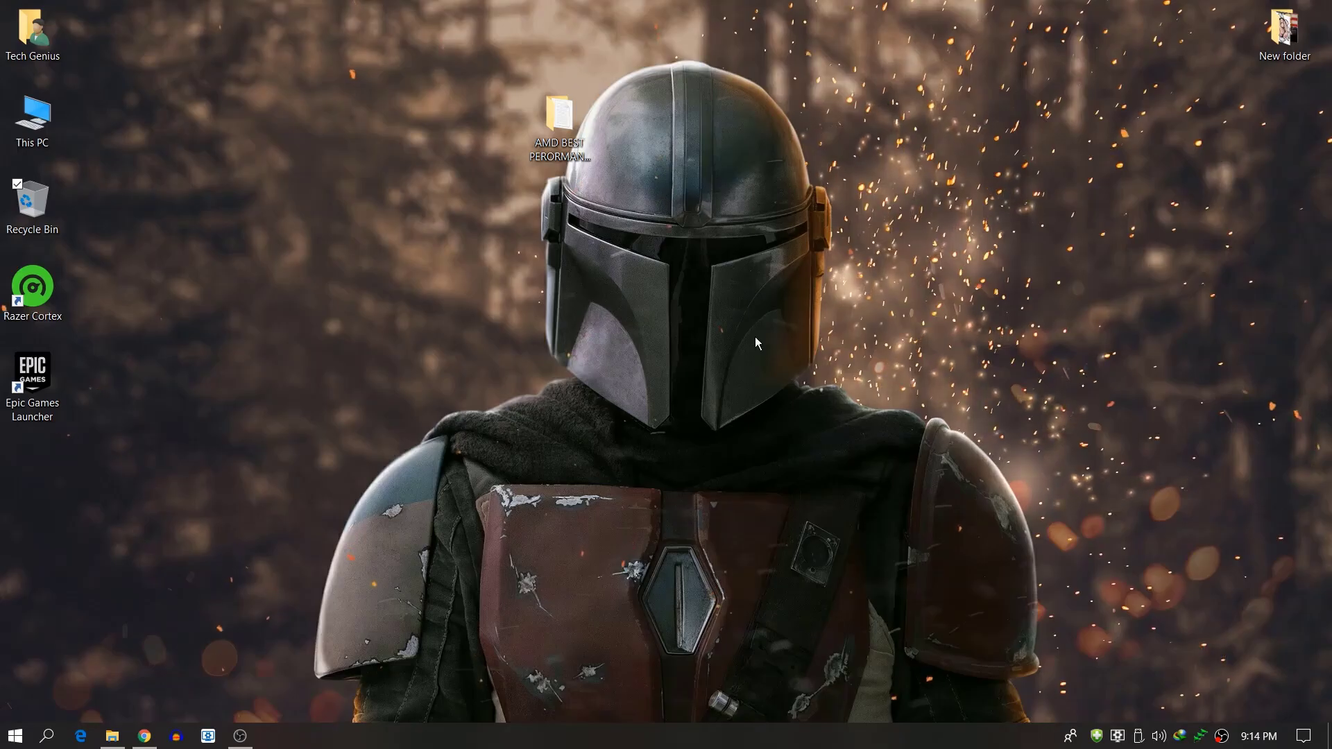
pyautogui.click(48, 738)
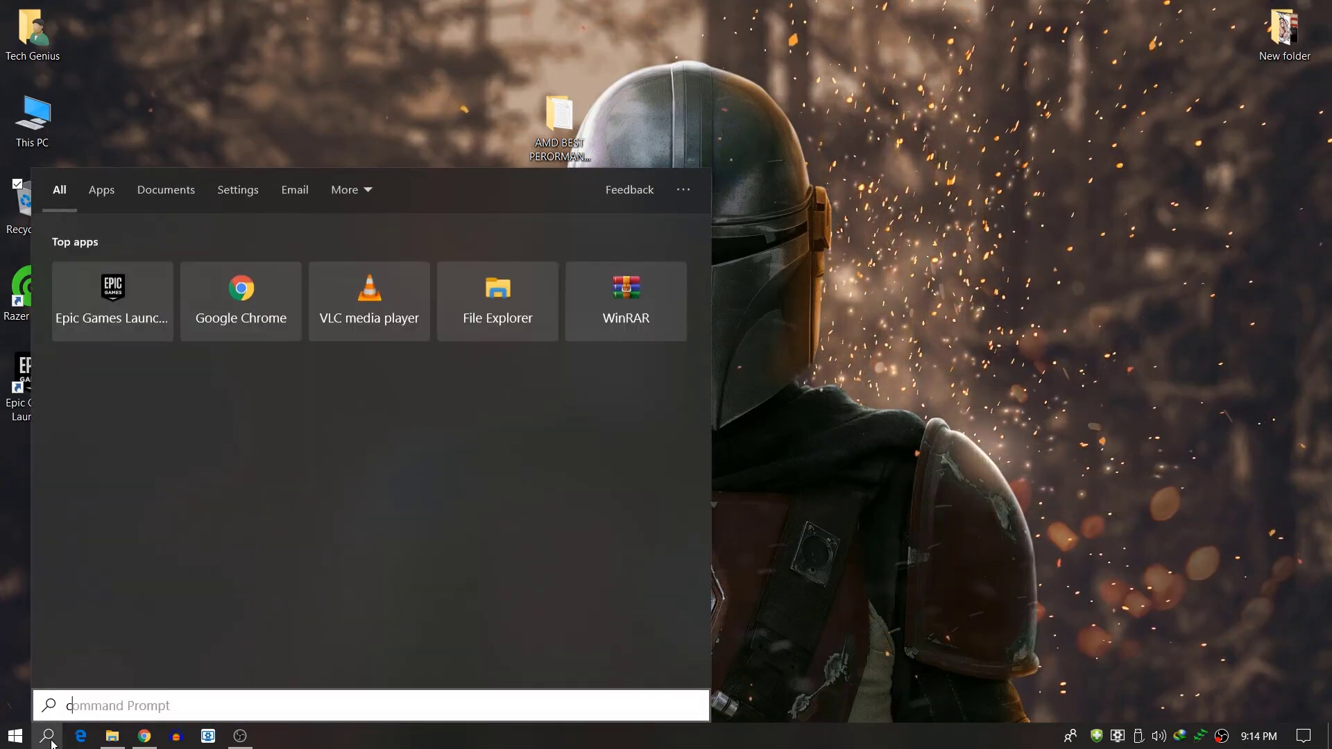
pyautogui.write('ccl')
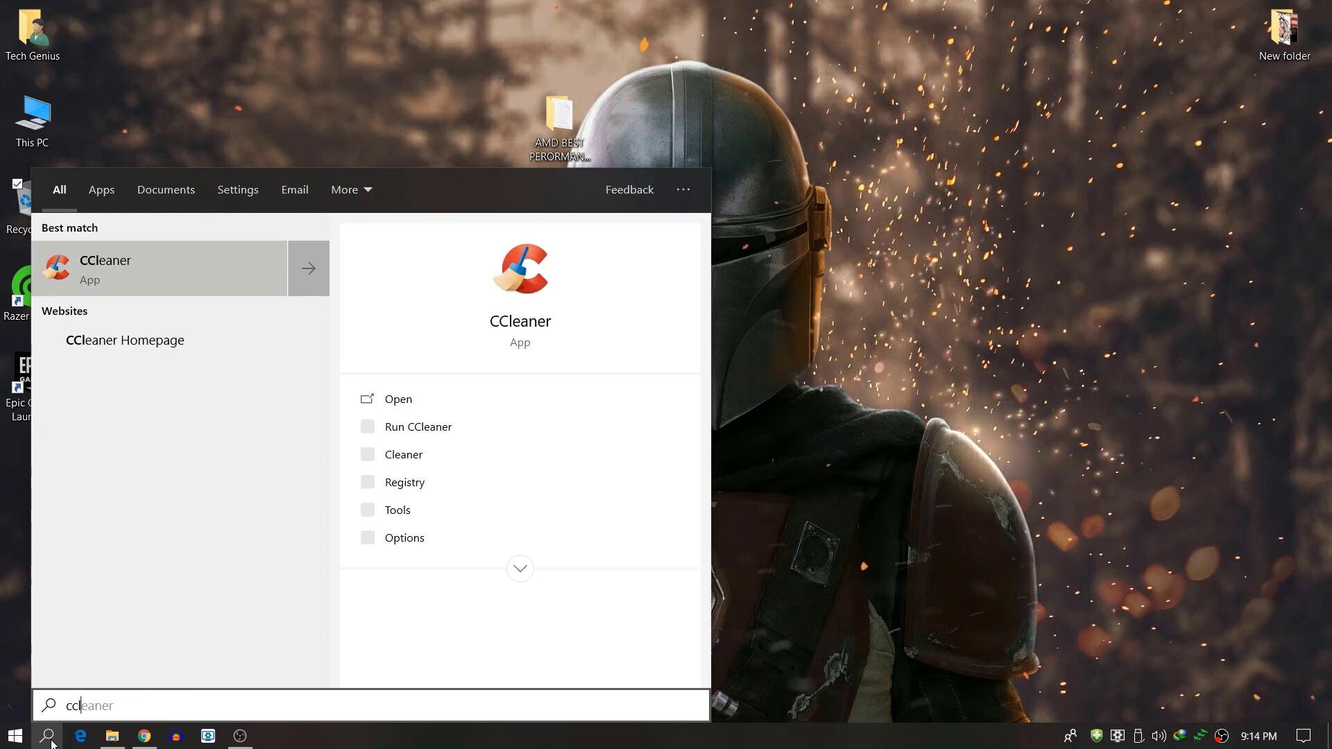
pyautogui.write('eaner')
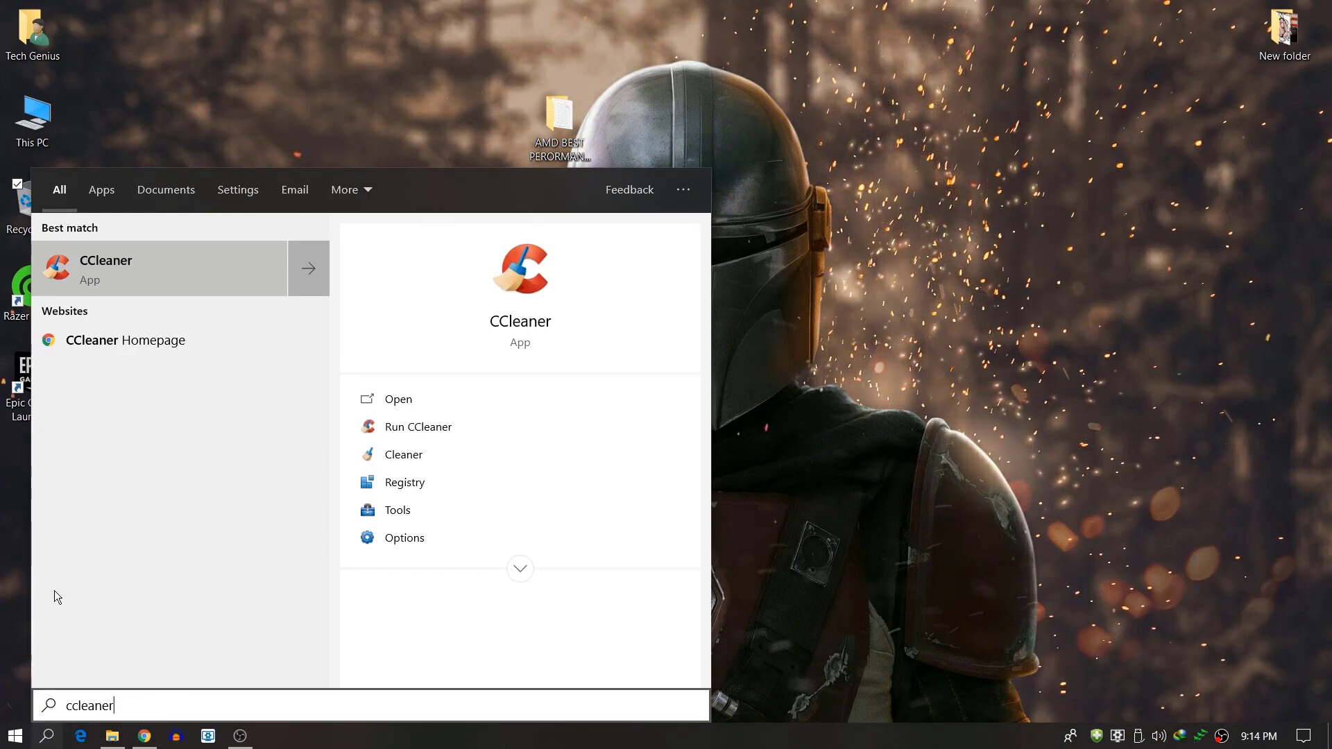
pyautogui.press('Down')
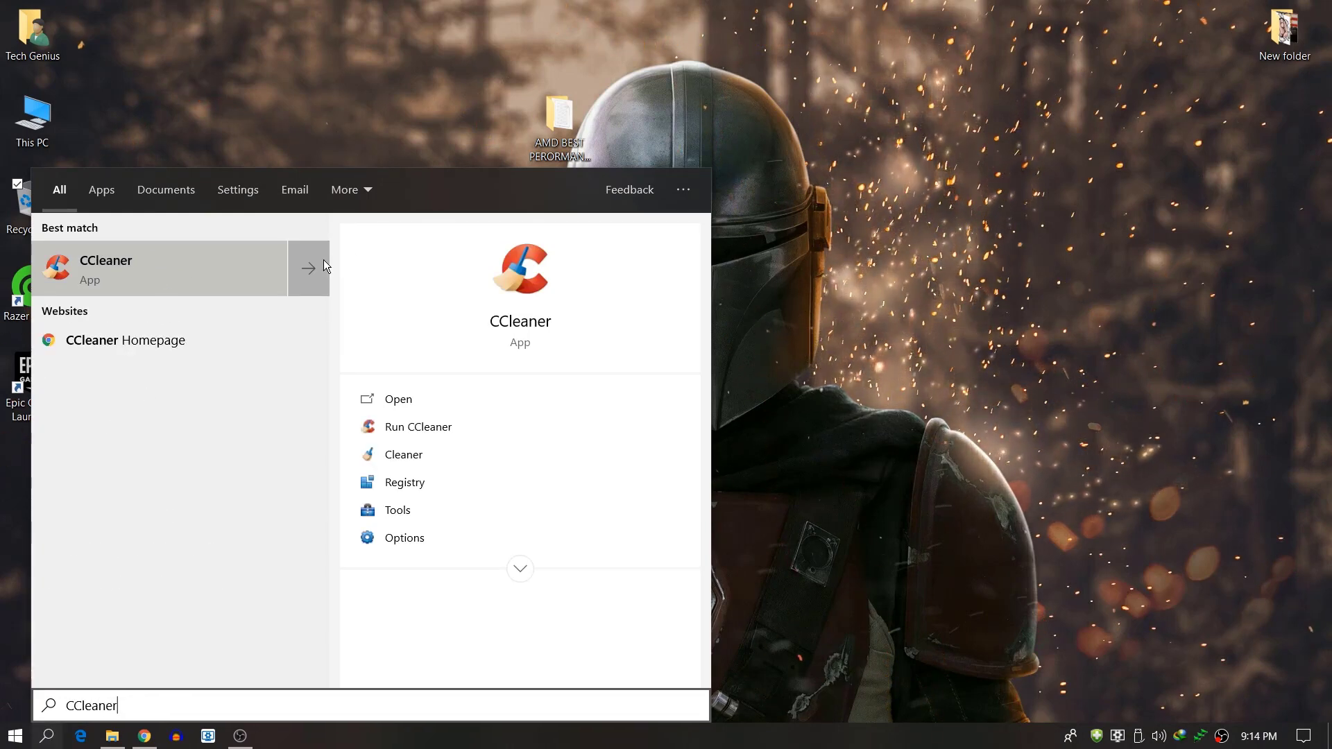
pyautogui.click(178, 277)
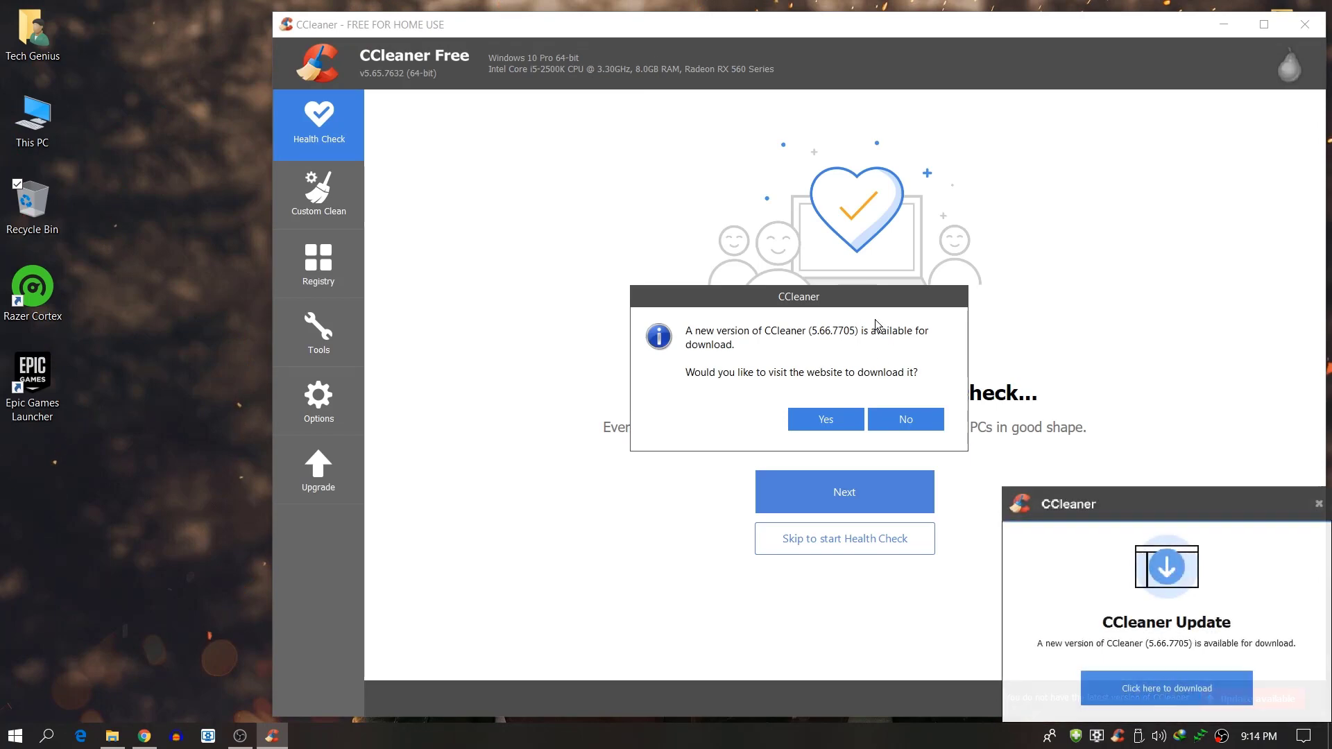
pyautogui.click(907, 420)
pyautogui.moveTo(900, 25); pyautogui.dragTo(683, 14)
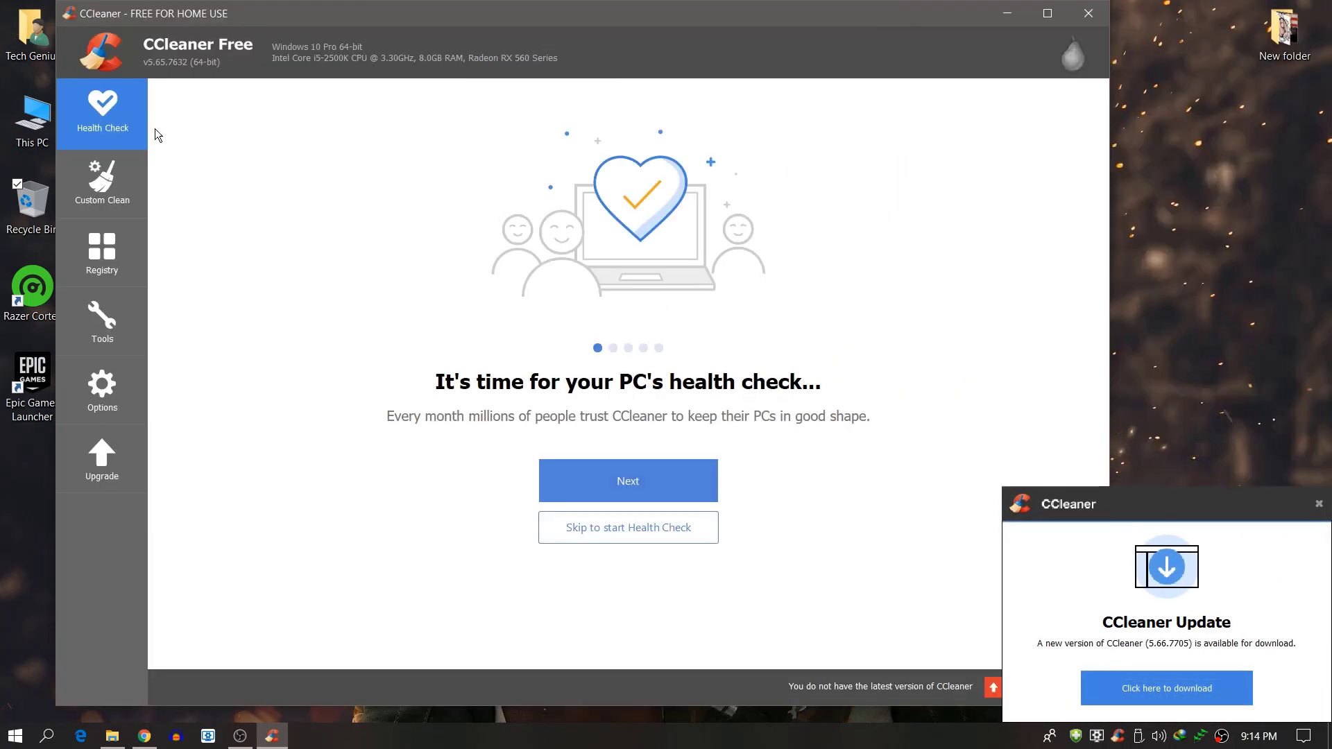
# Go through the Health Check introduction and start the check, allowing Google Chrome to be closed for the analysis.
pyautogui.click(639, 484)
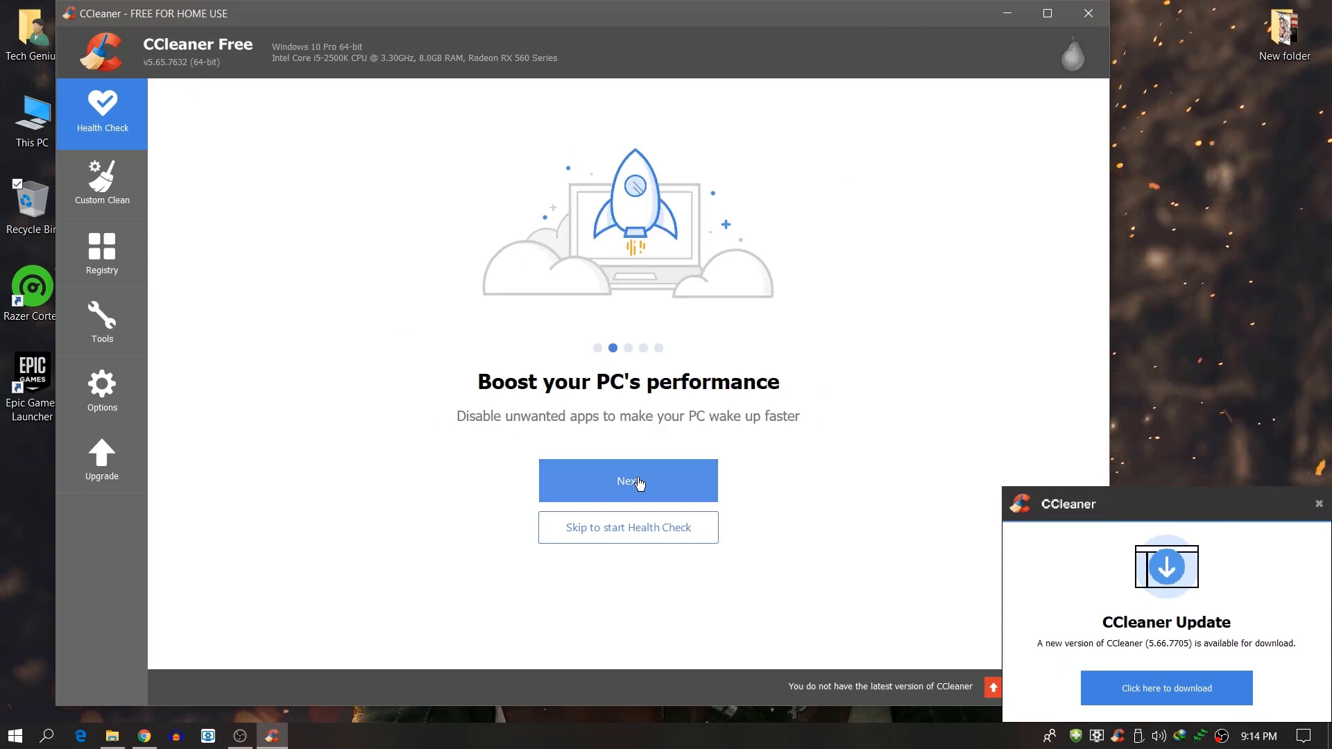
pyautogui.click(639, 484)
pyautogui.click(639, 483)
pyautogui.click(639, 484)
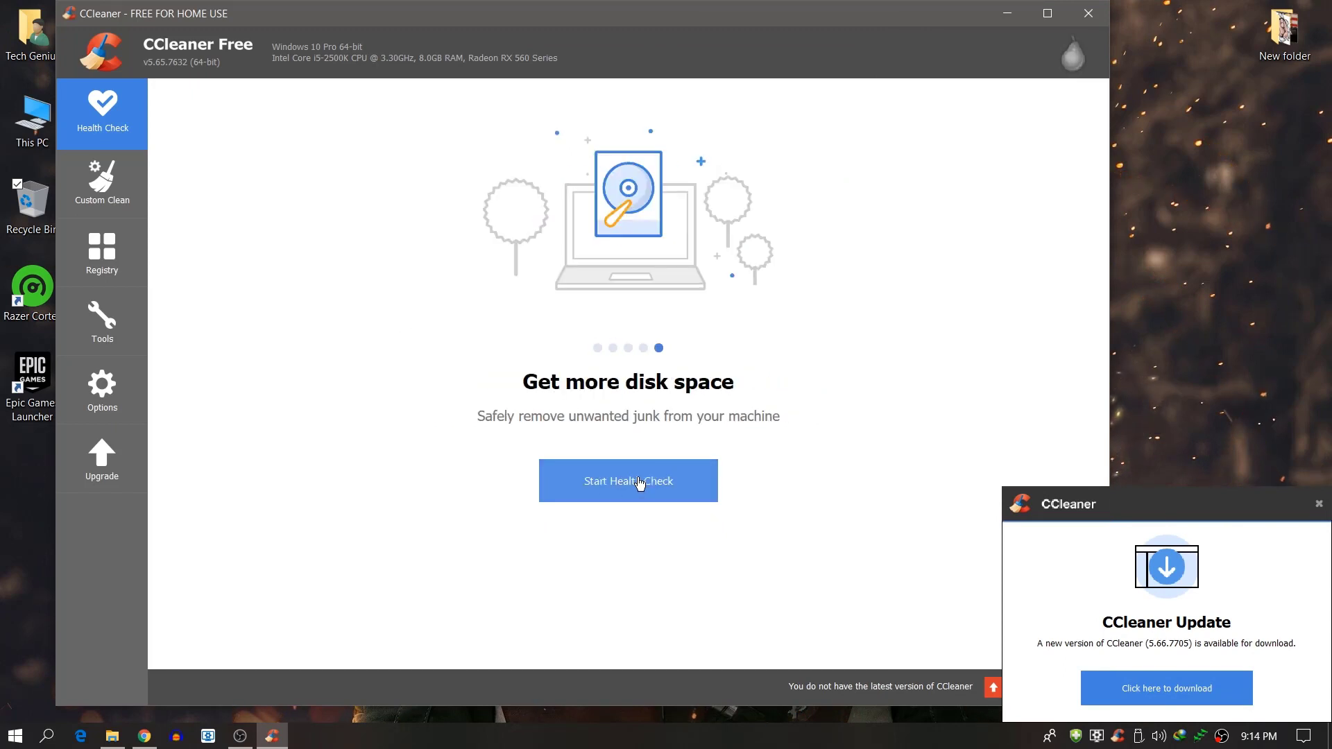
pyautogui.click(639, 484)
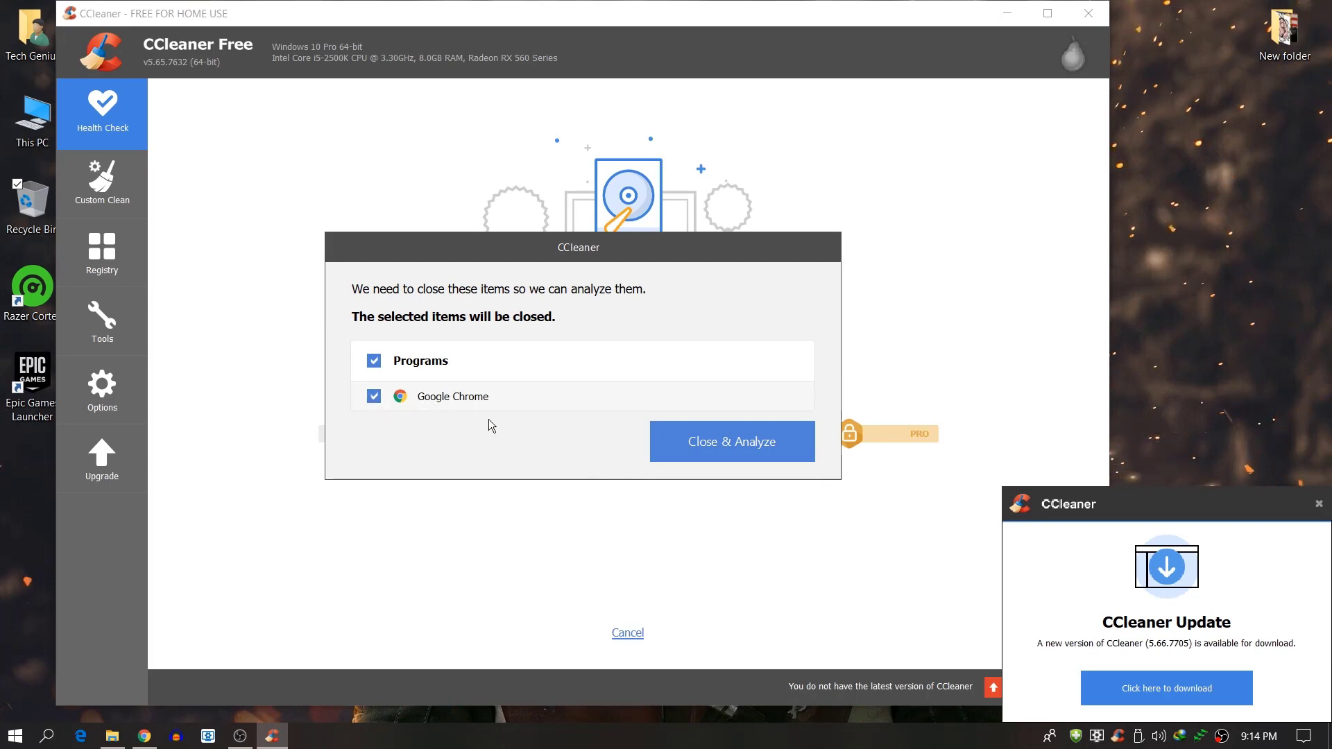
pyautogui.click(720, 451)
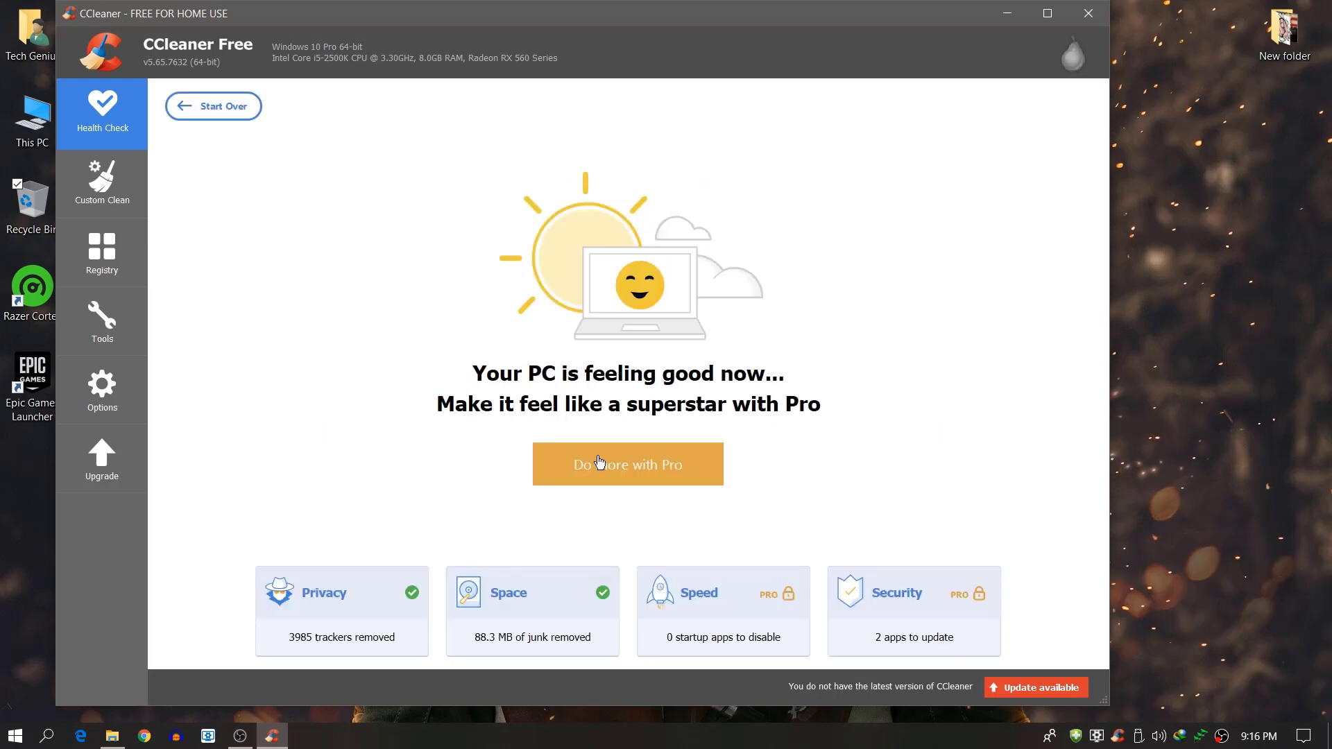
# View the Custom Clean options for applications, then scan the registry for issues with all categories enabled.
pyautogui.click(107, 178)
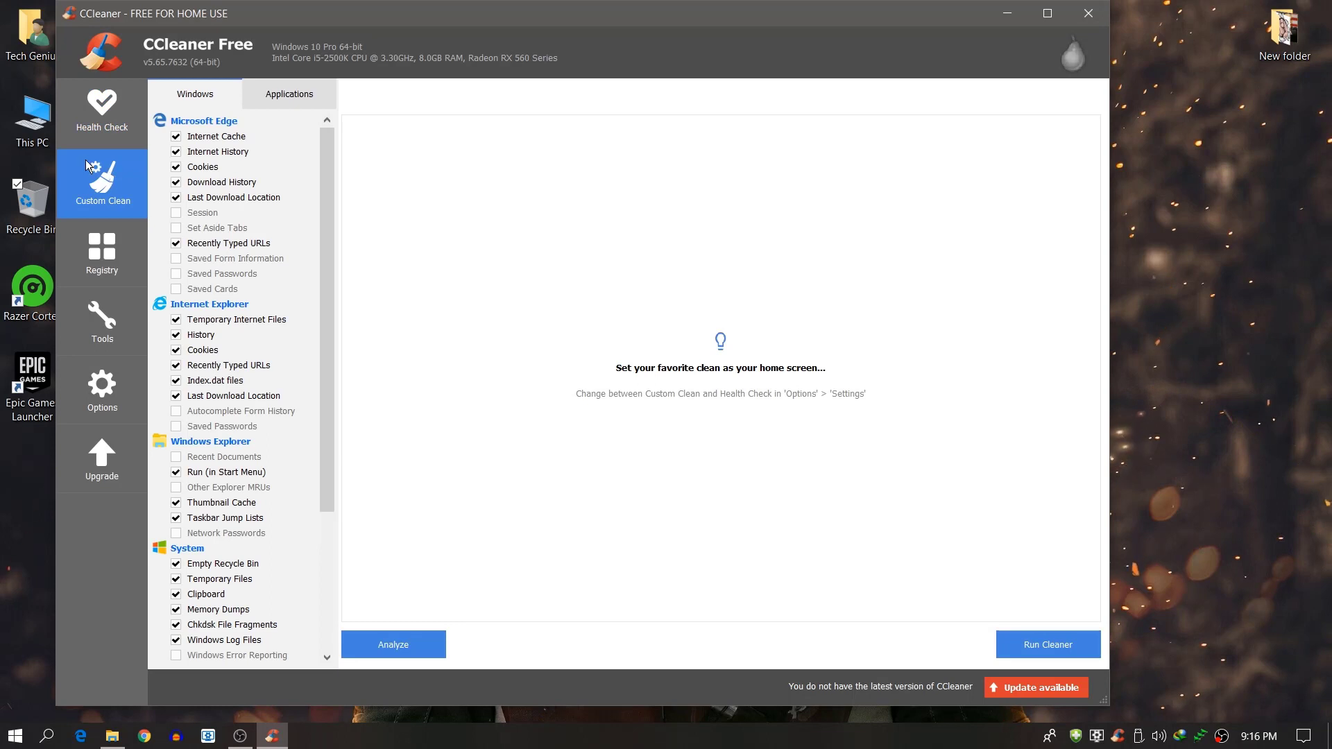
pyautogui.click(306, 98)
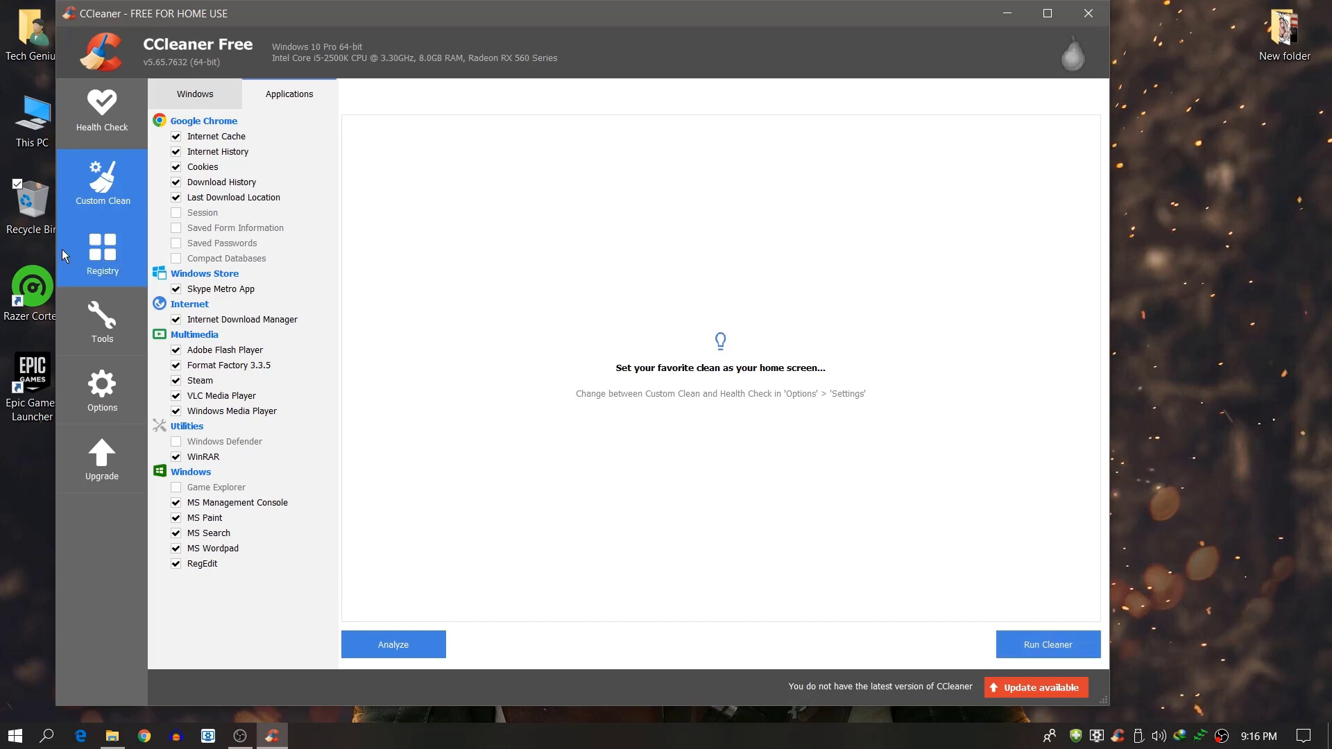
pyautogui.click(104, 249)
pyautogui.click(394, 644)
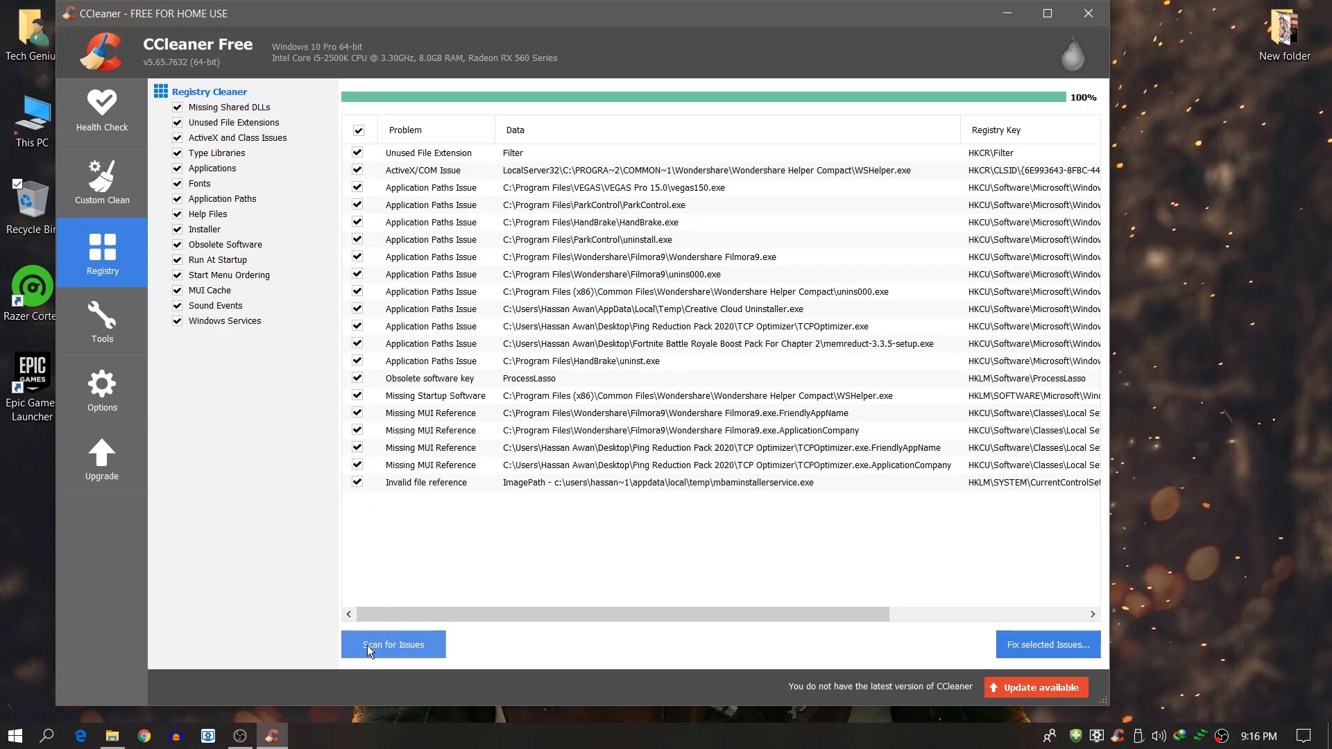
# Fix all selected registry issues without backing up the registry, review the fixed entries and close CCleaner.
pyautogui.click(1066, 648)
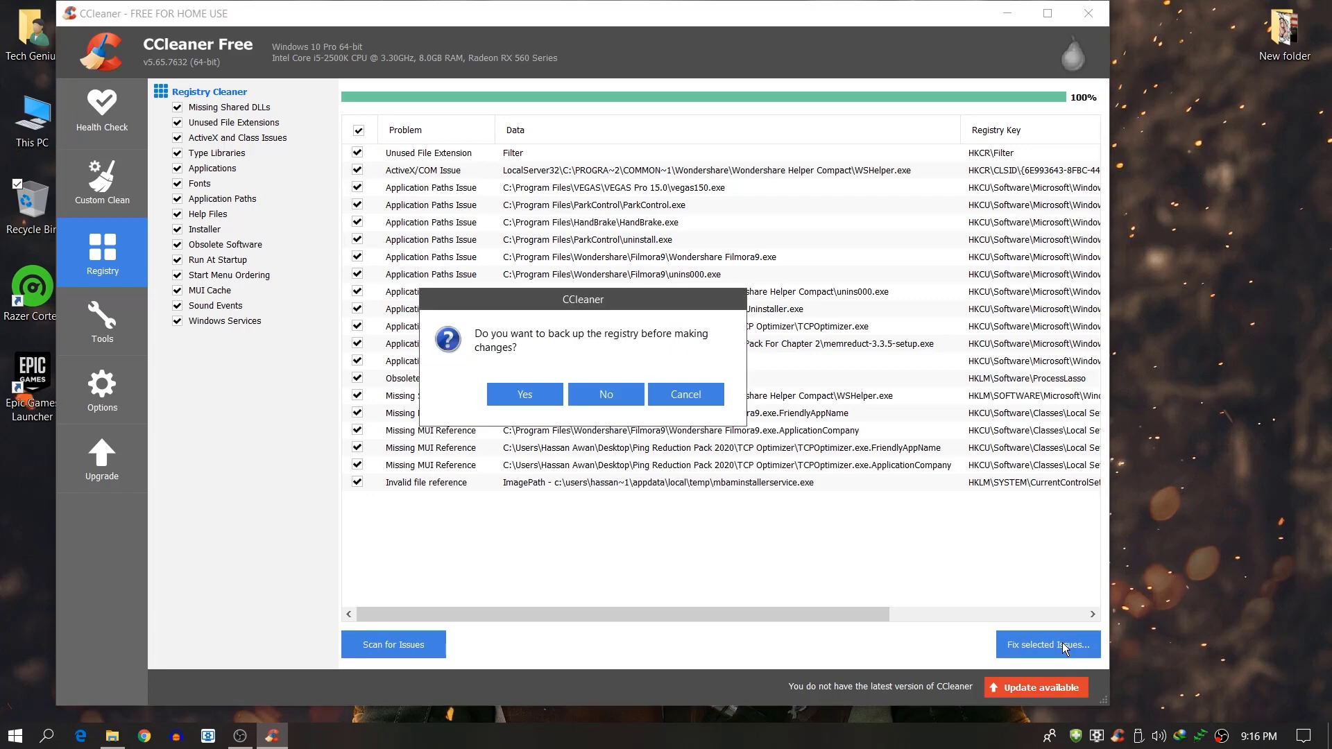
pyautogui.click(617, 407)
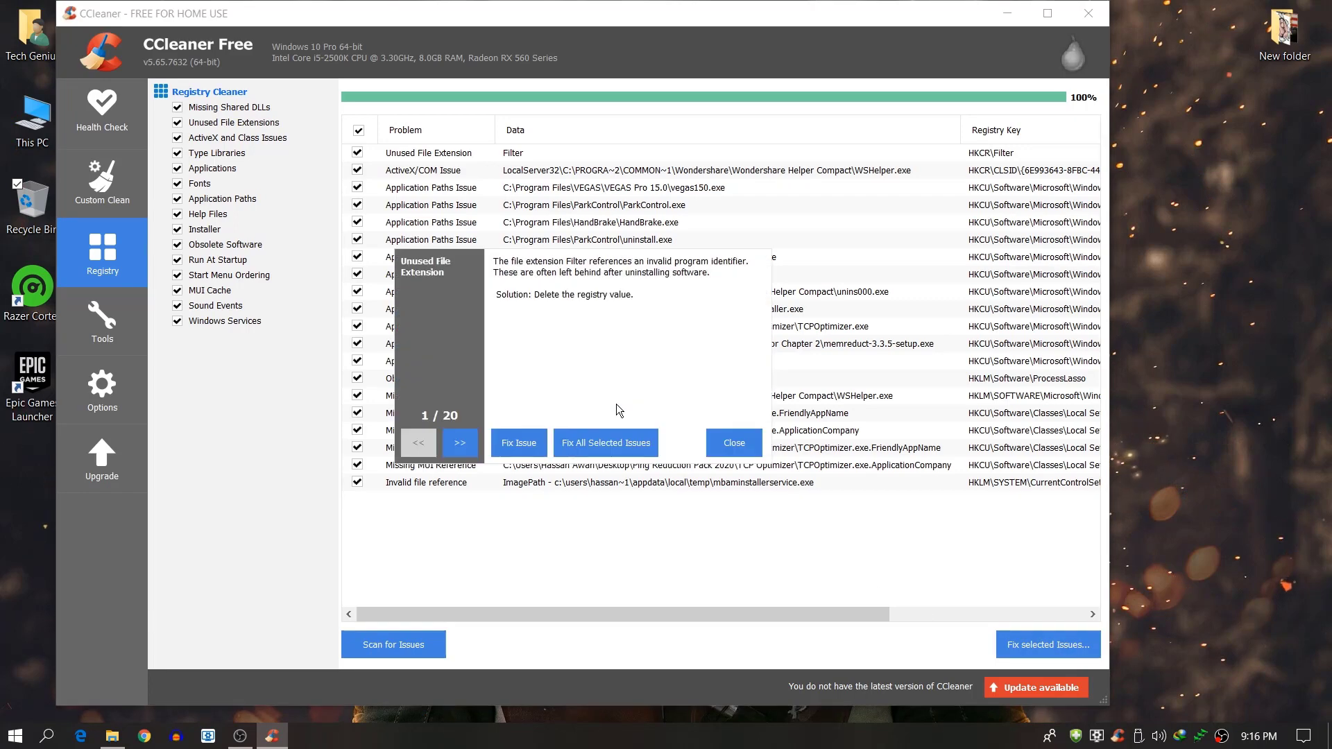
pyautogui.click(608, 450)
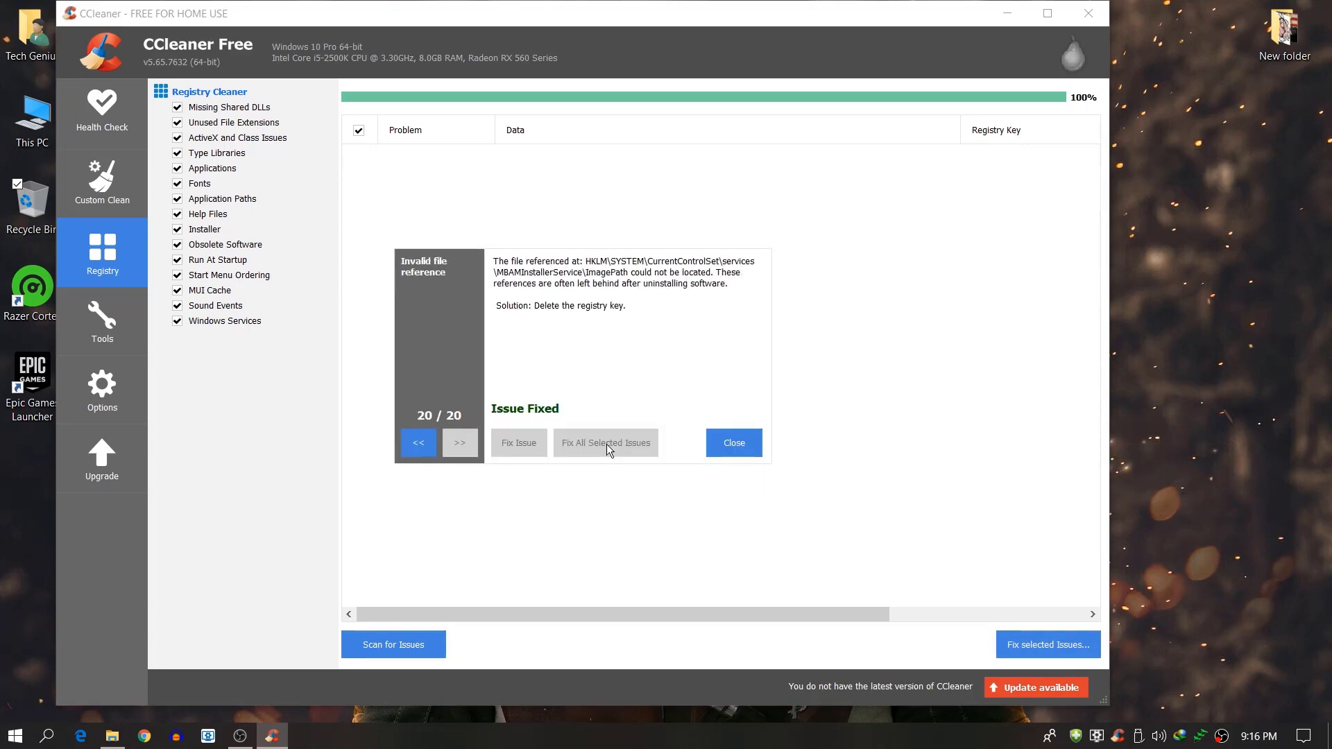
pyautogui.click(422, 444)
pyautogui.click(421, 444)
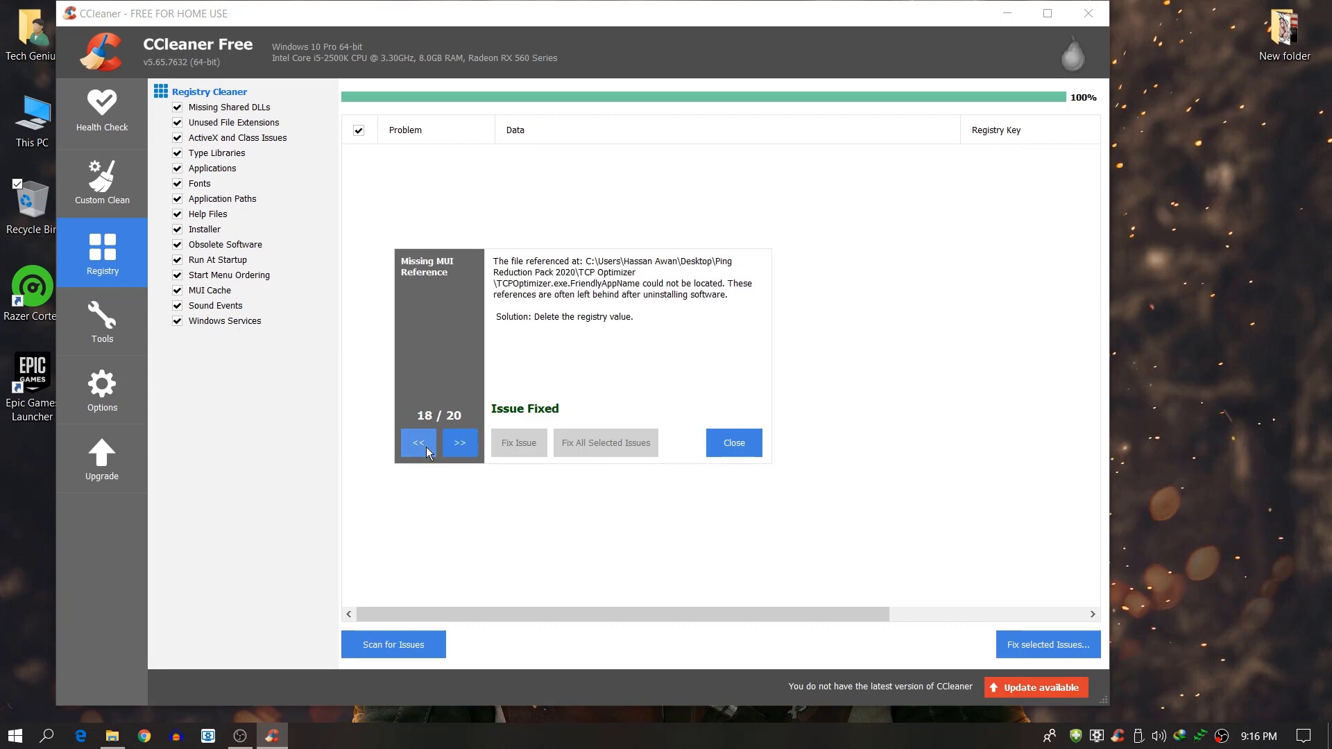
pyautogui.click(743, 447)
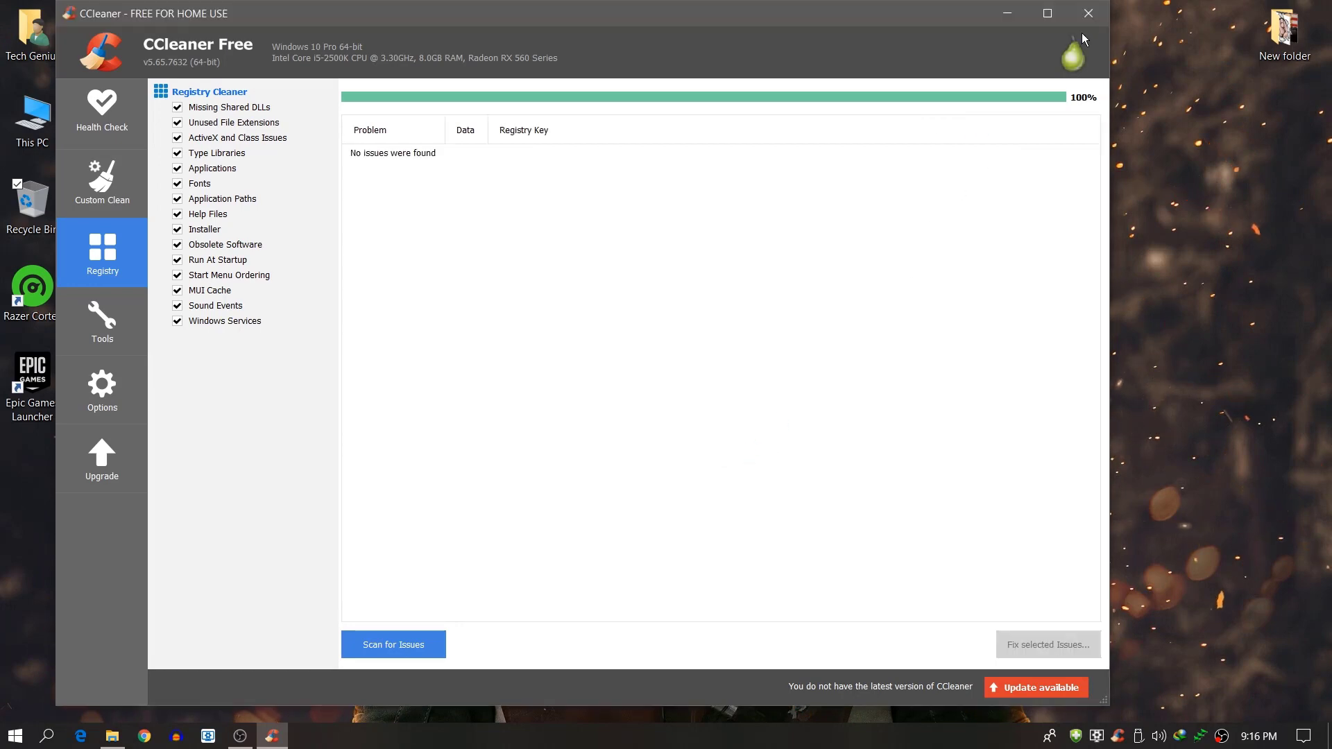
pyautogui.click(1092, 12)
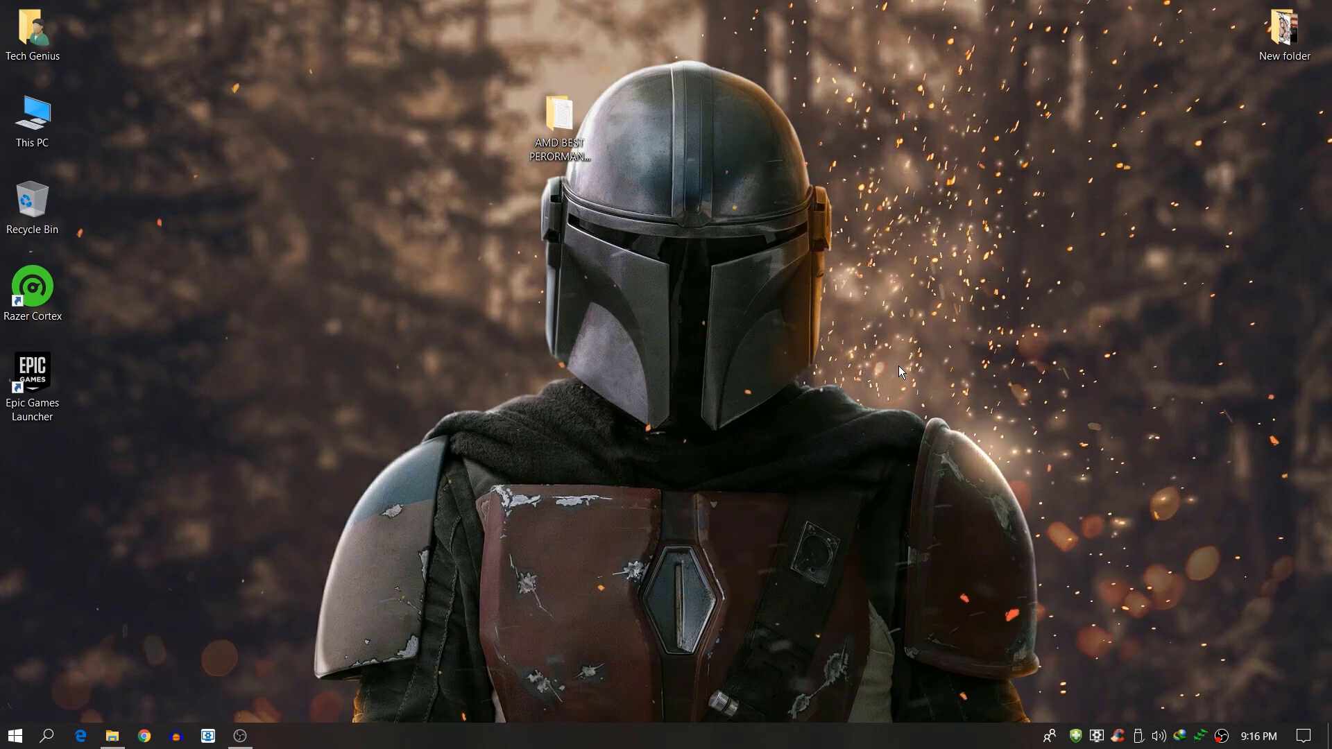
# Open the Performance Options from the advanced system settings in This PC's properties.
pyautogui.rightClick(37, 119)
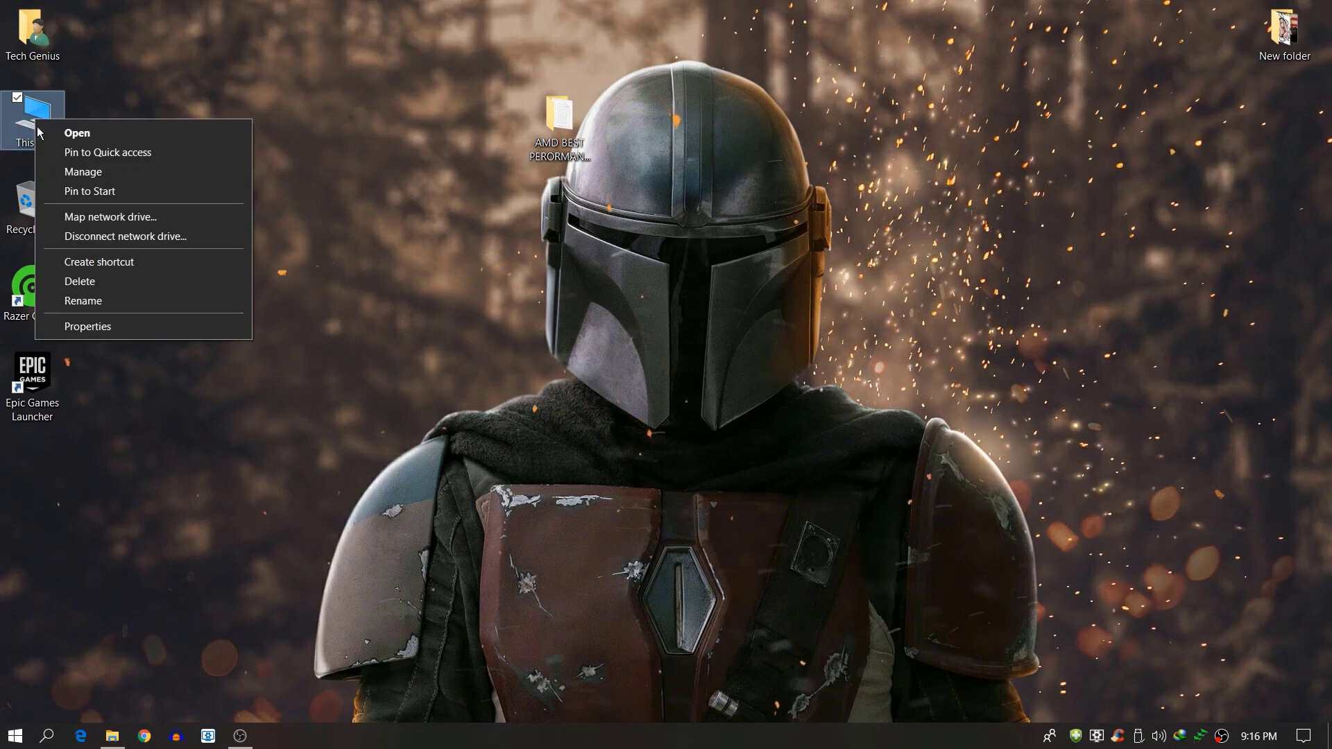
pyautogui.click(91, 323)
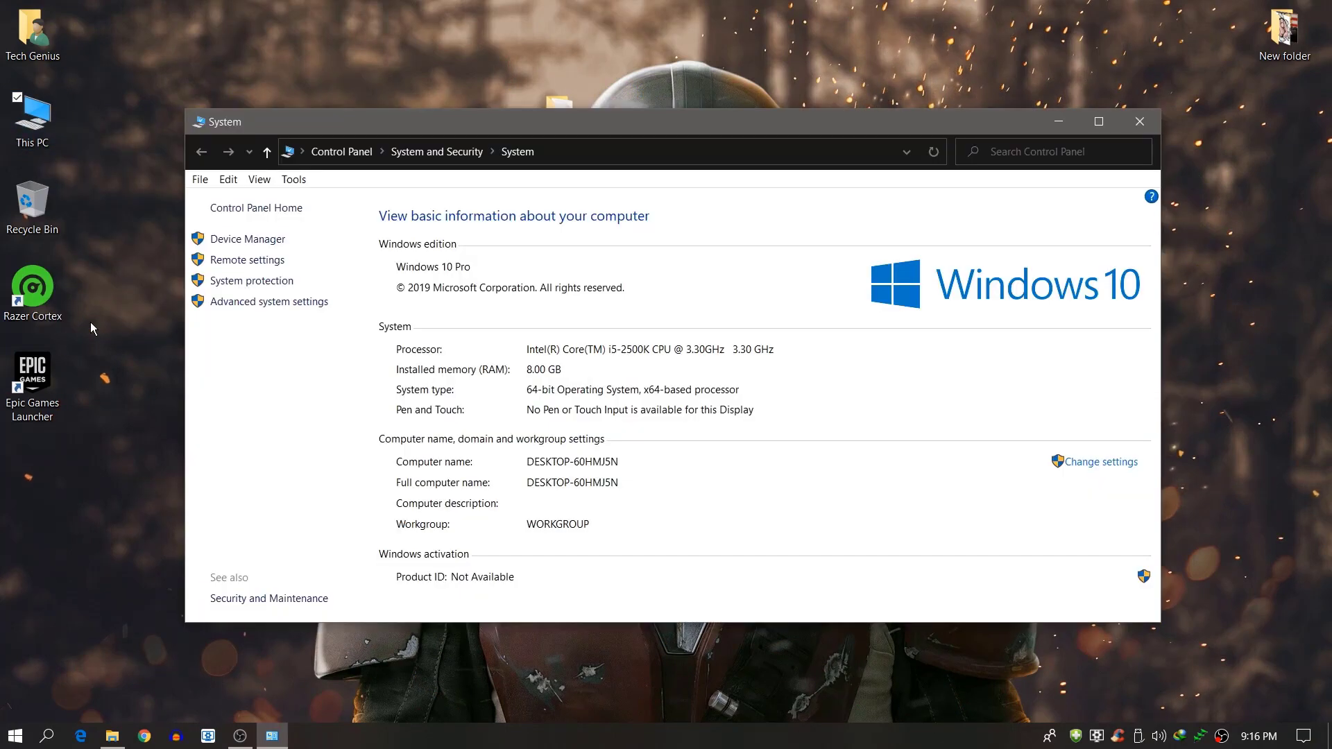
pyautogui.click(261, 306)
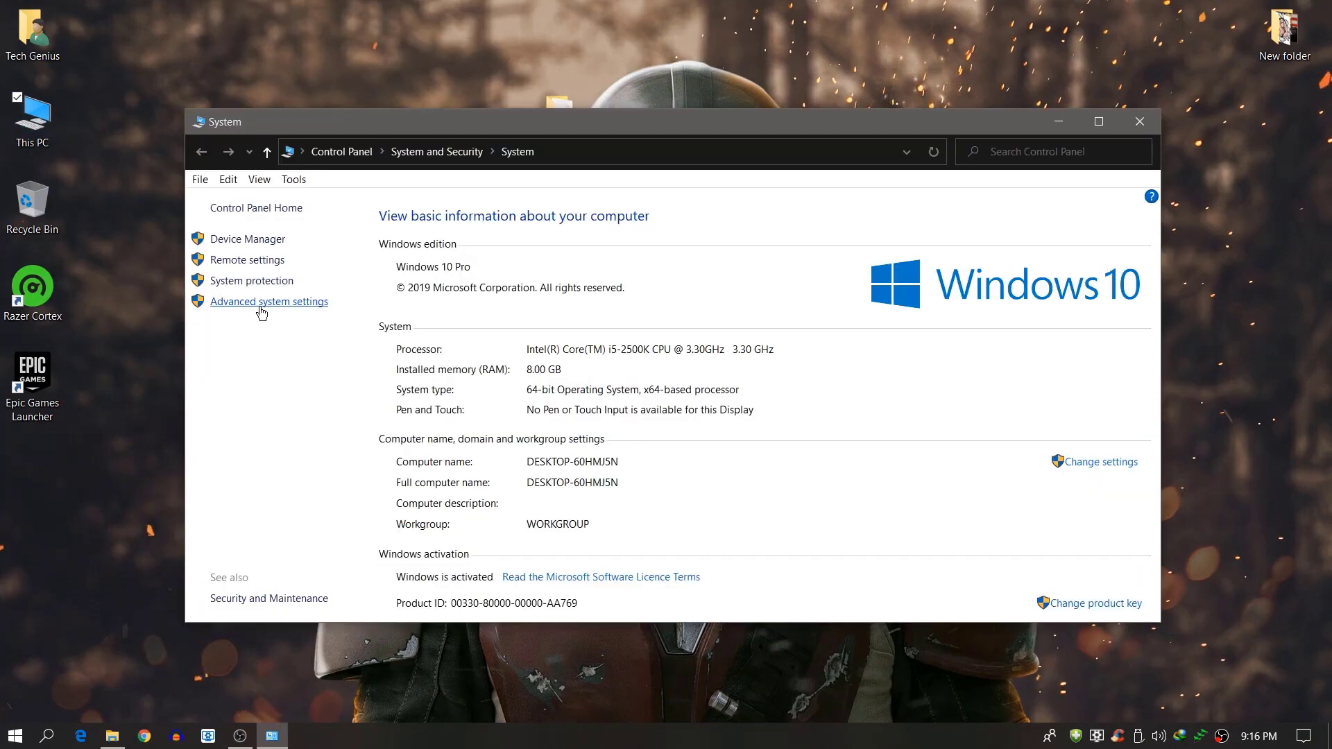
pyautogui.click(343, 162)
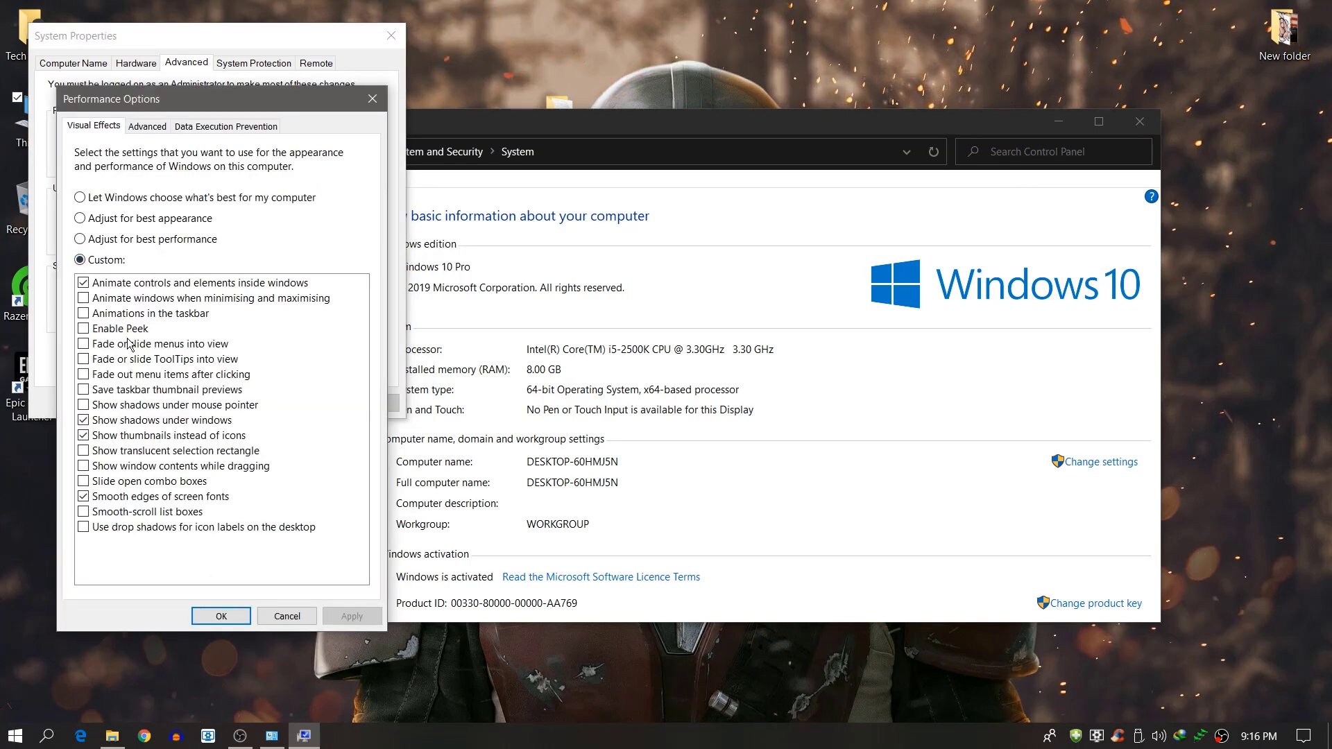
# Disable "Animate controls and elements inside windows", apply the visual effects settings and close the system windows.
pyautogui.click(85, 282)
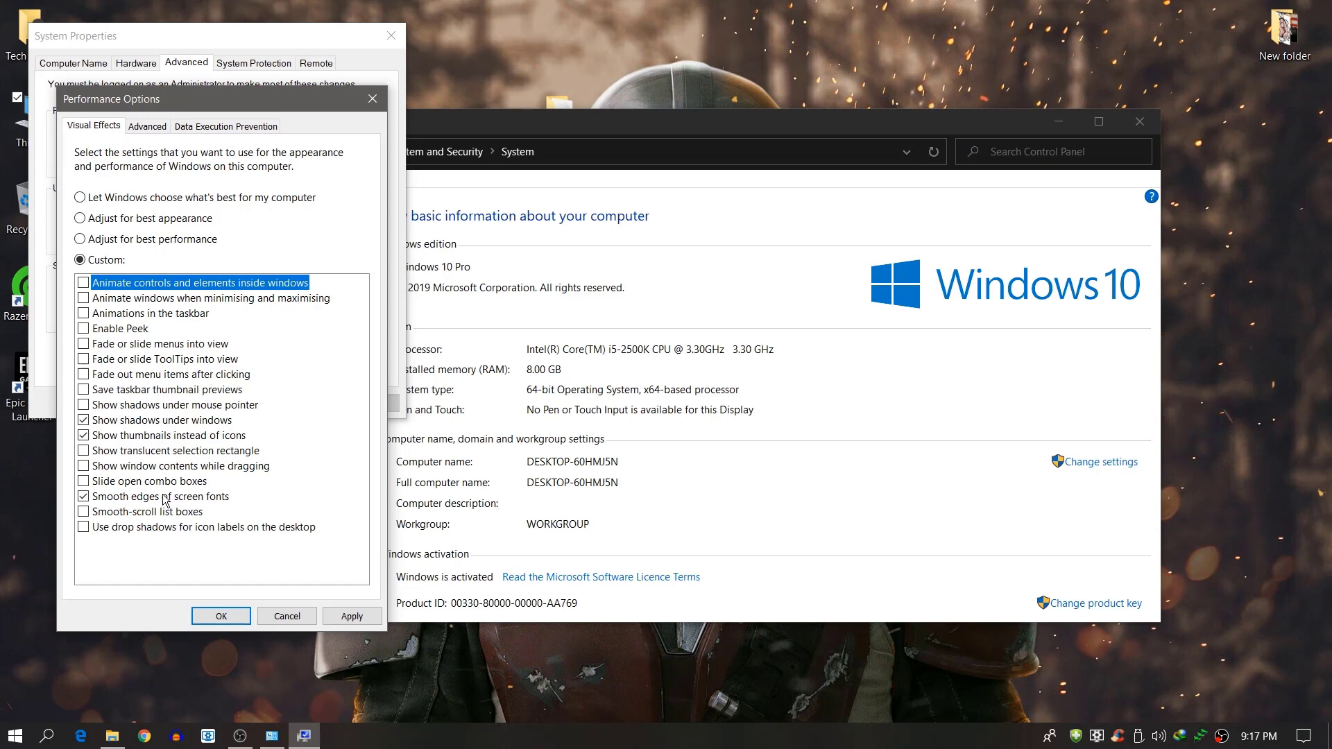
pyautogui.click(352, 617)
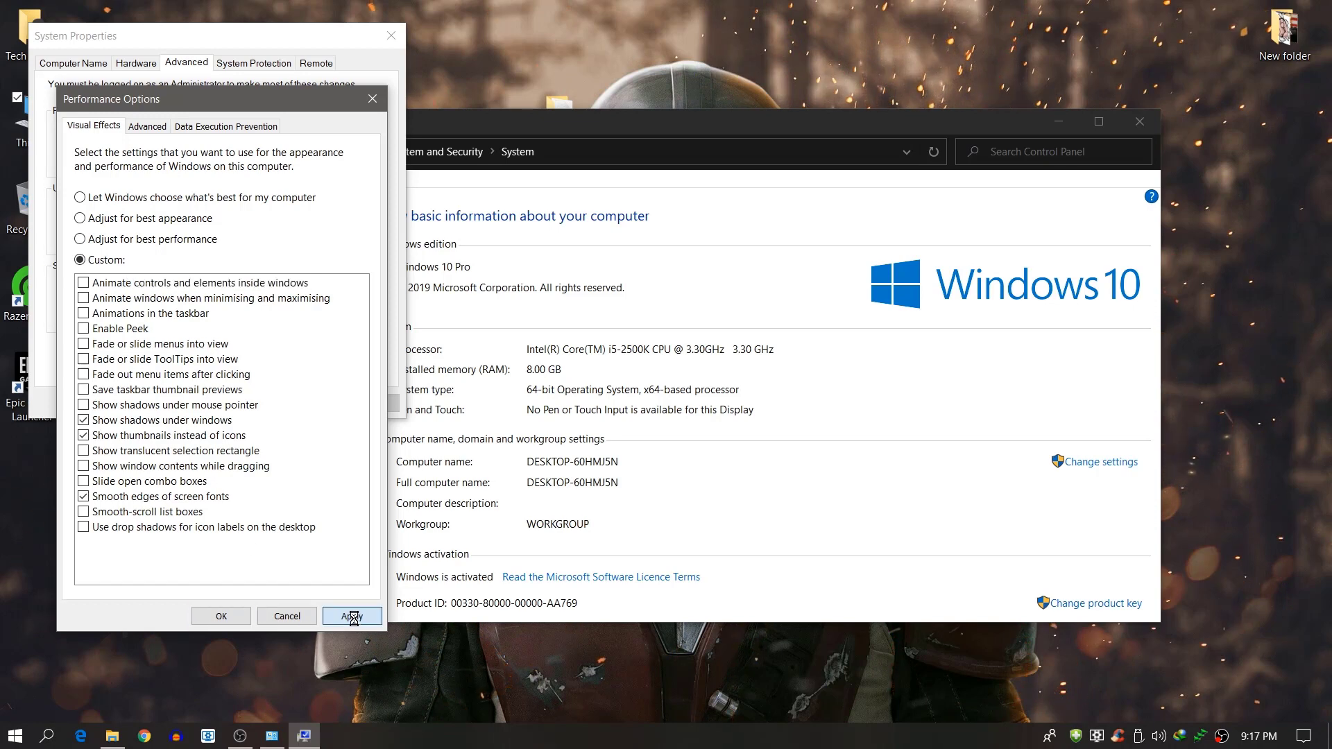
pyautogui.click(219, 618)
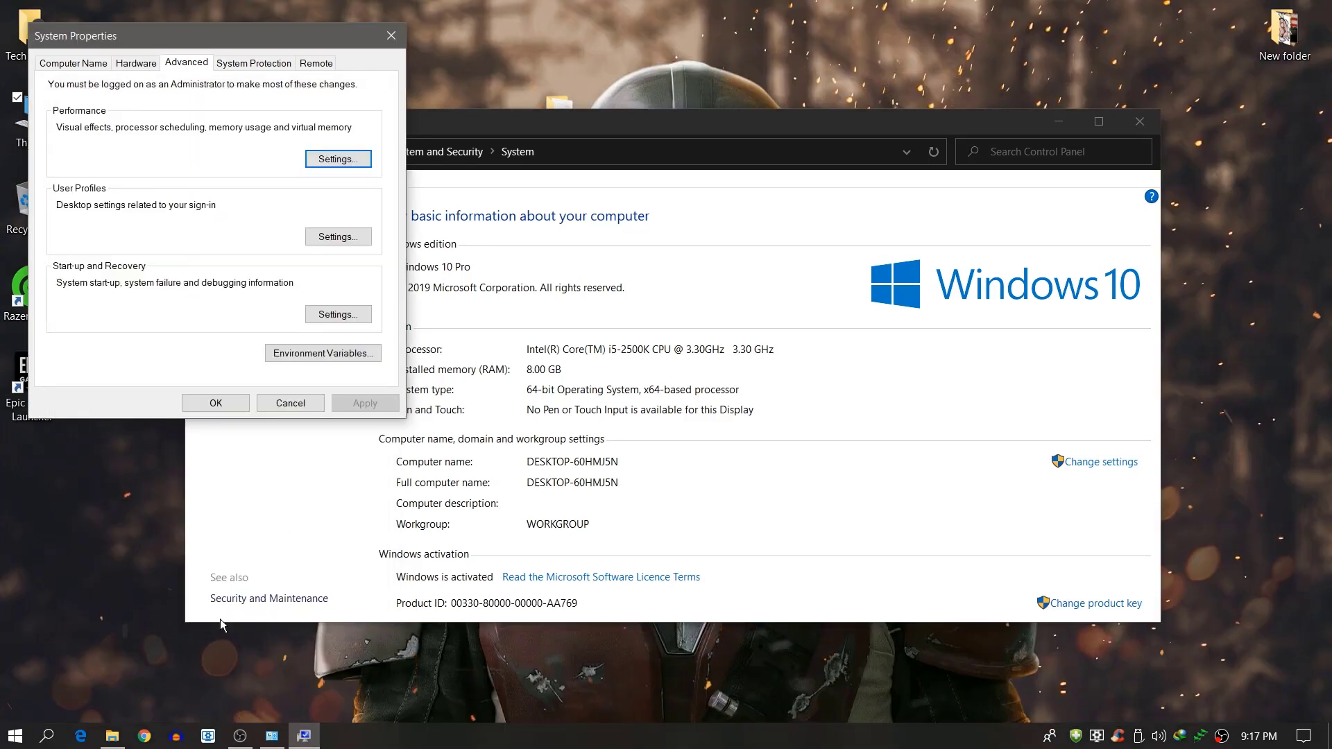
pyautogui.click(226, 403)
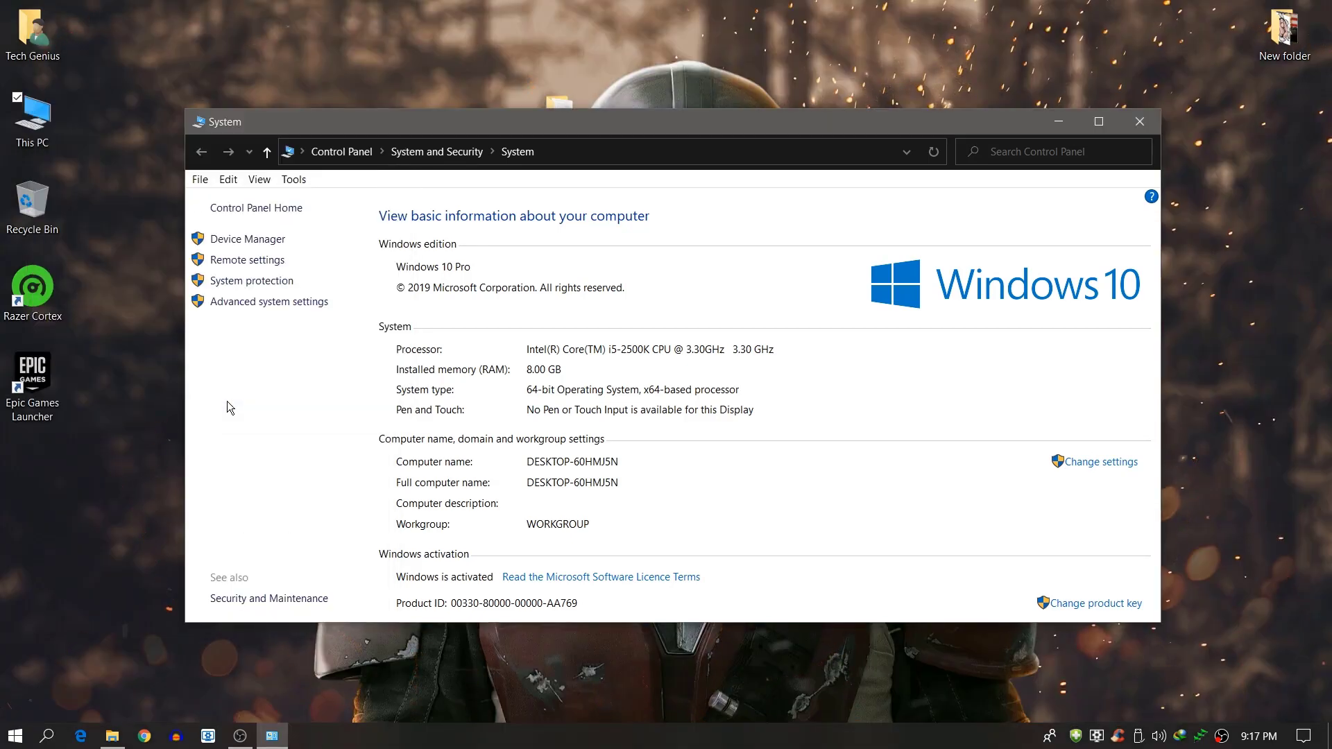
pyautogui.click(1138, 123)
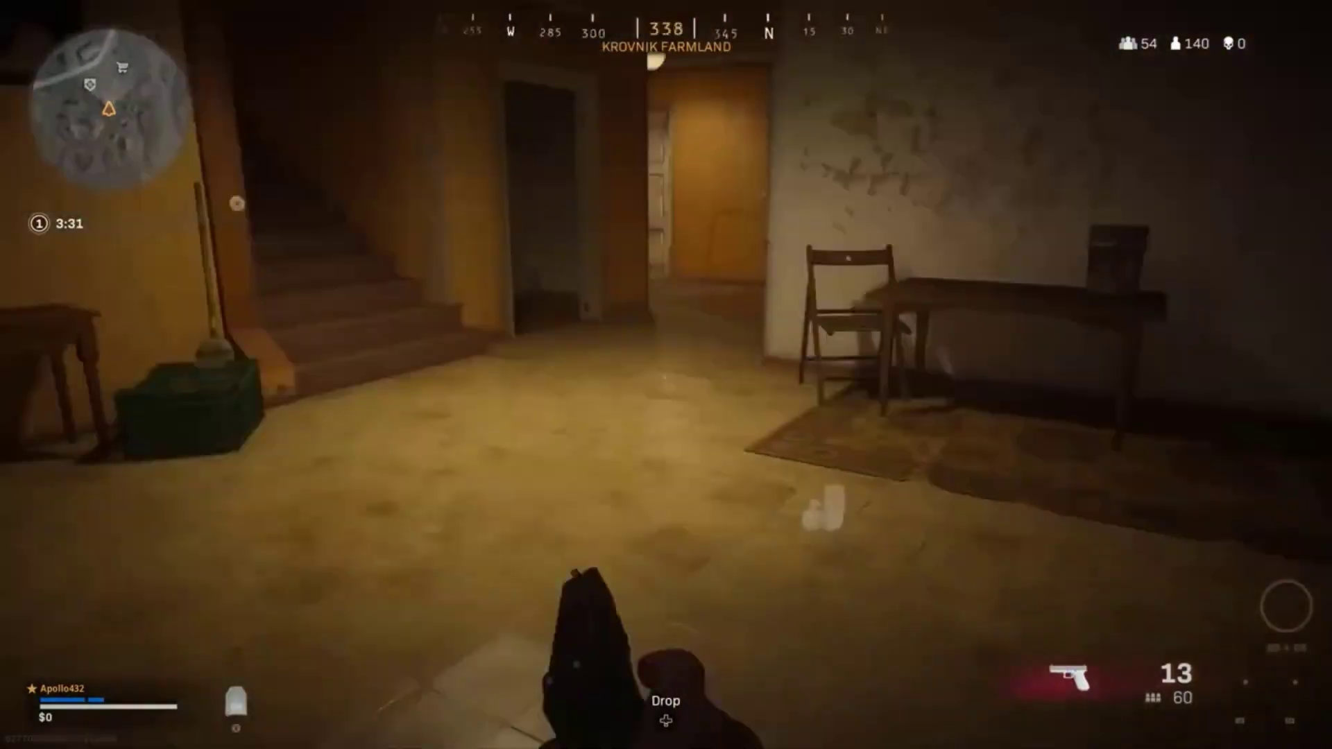
pyautogui.press('w')
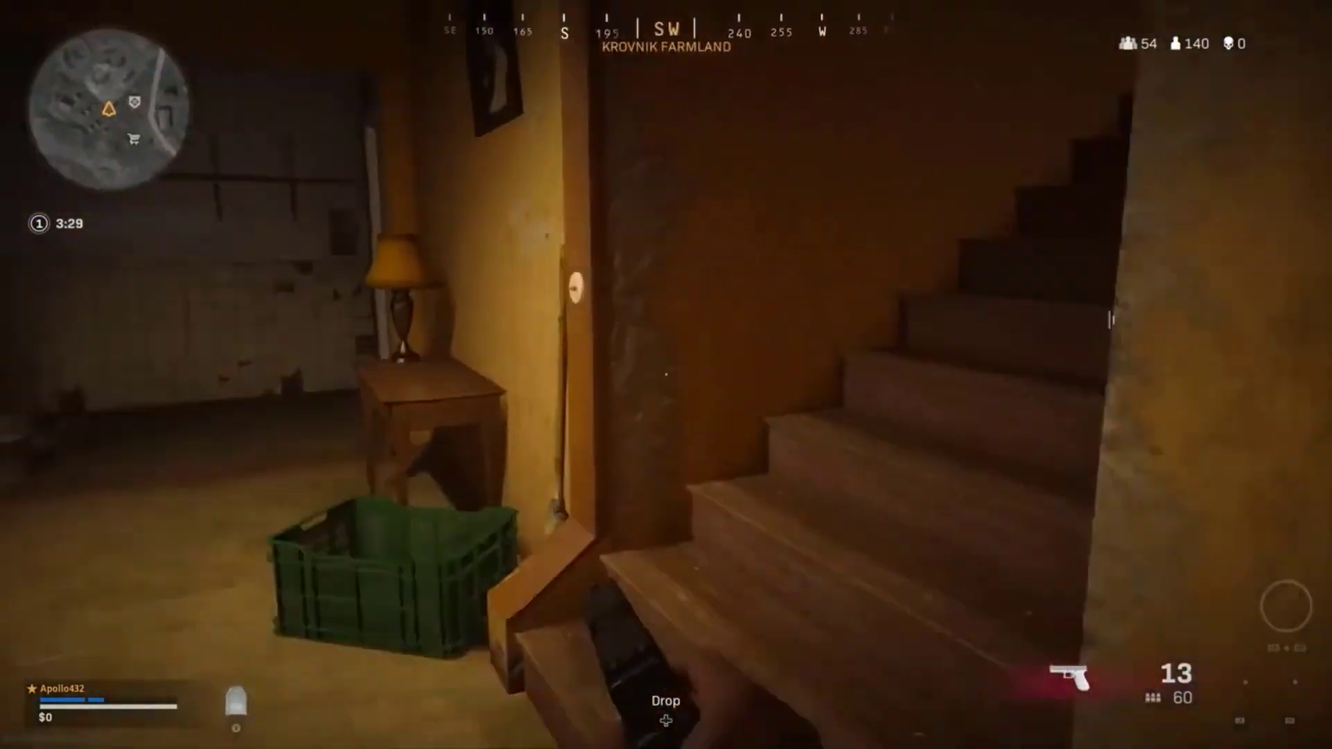
pyautogui.press('w')
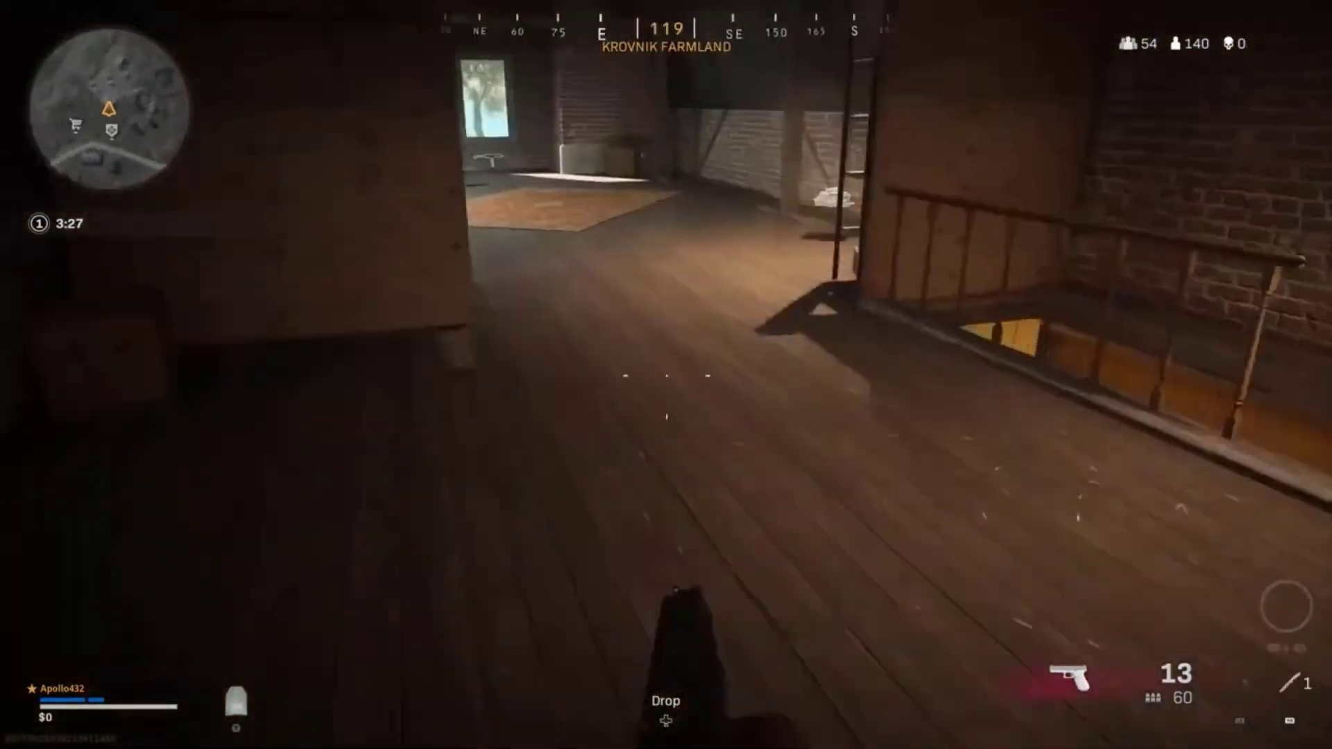
pyautogui.press('w')
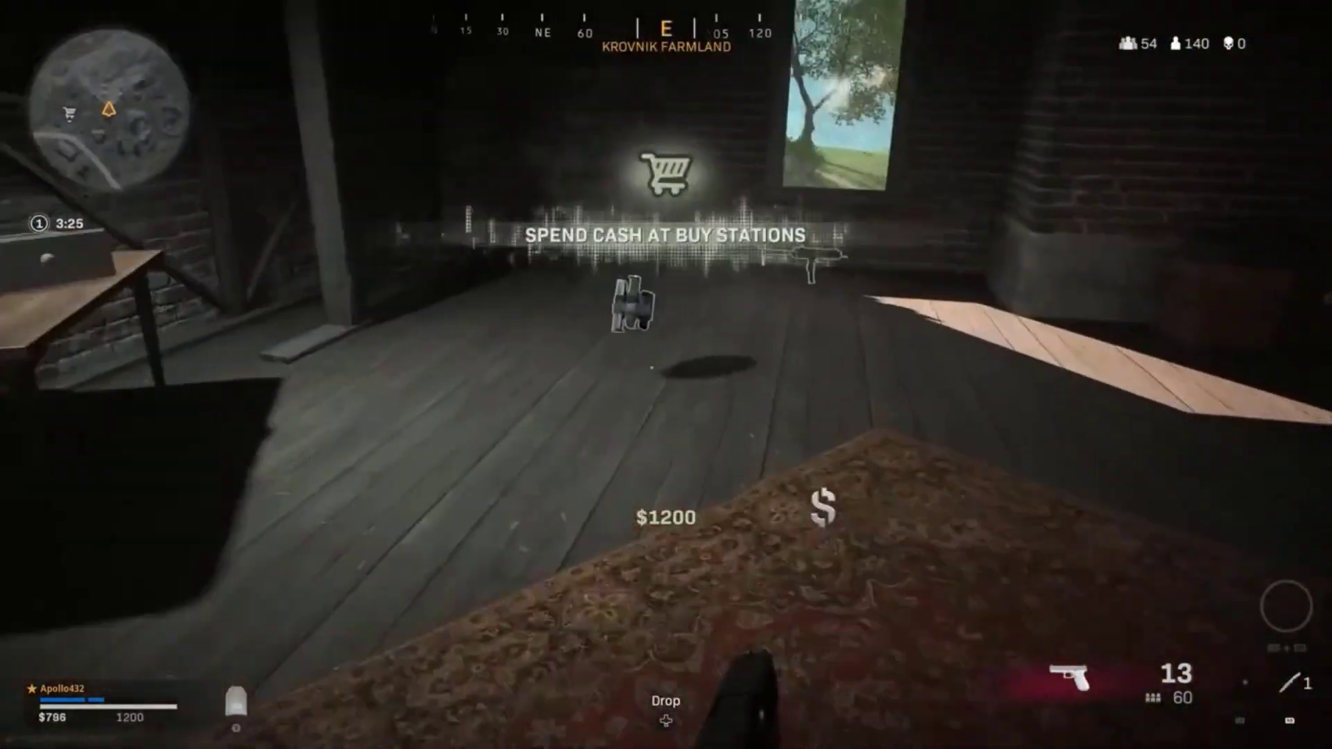
pyautogui.press('f')
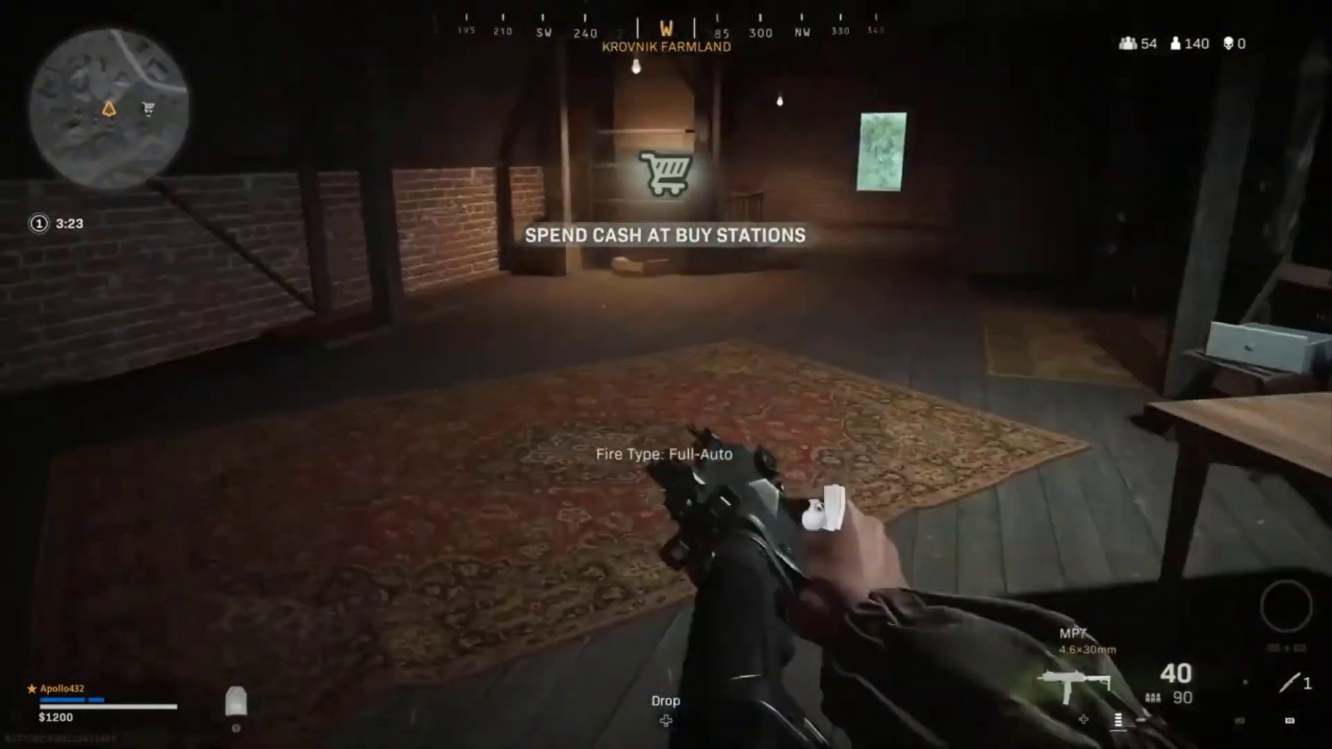
pyautogui.press('w')
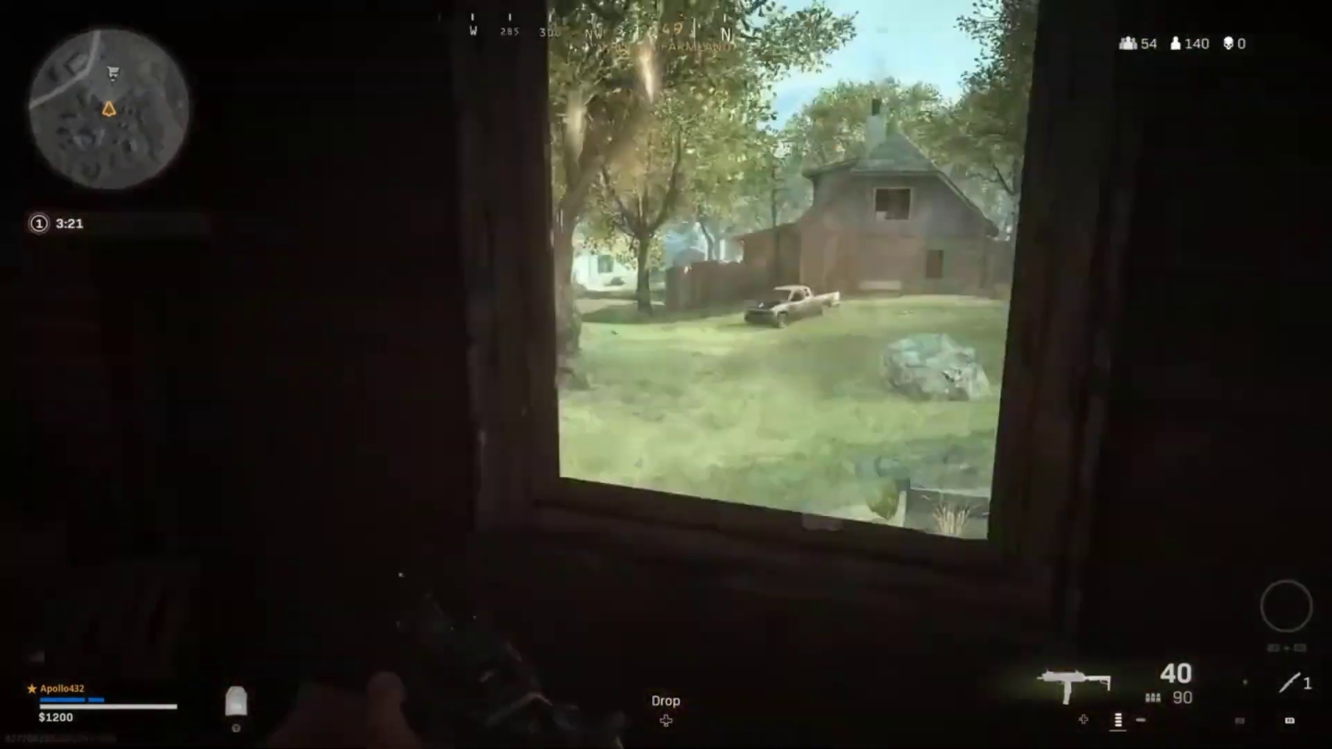